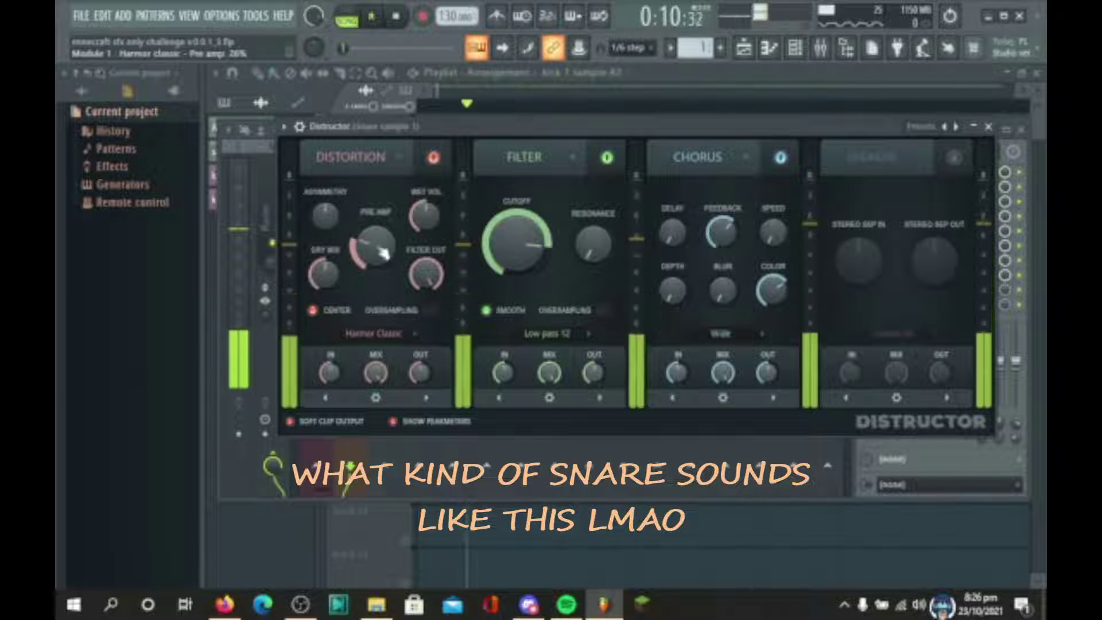
- Try altered Asymmetry and Wet Vol settings on Distructor's distortion module, resetting both knobs
drag(325, 215, 326, 213)
right_click(324, 217)
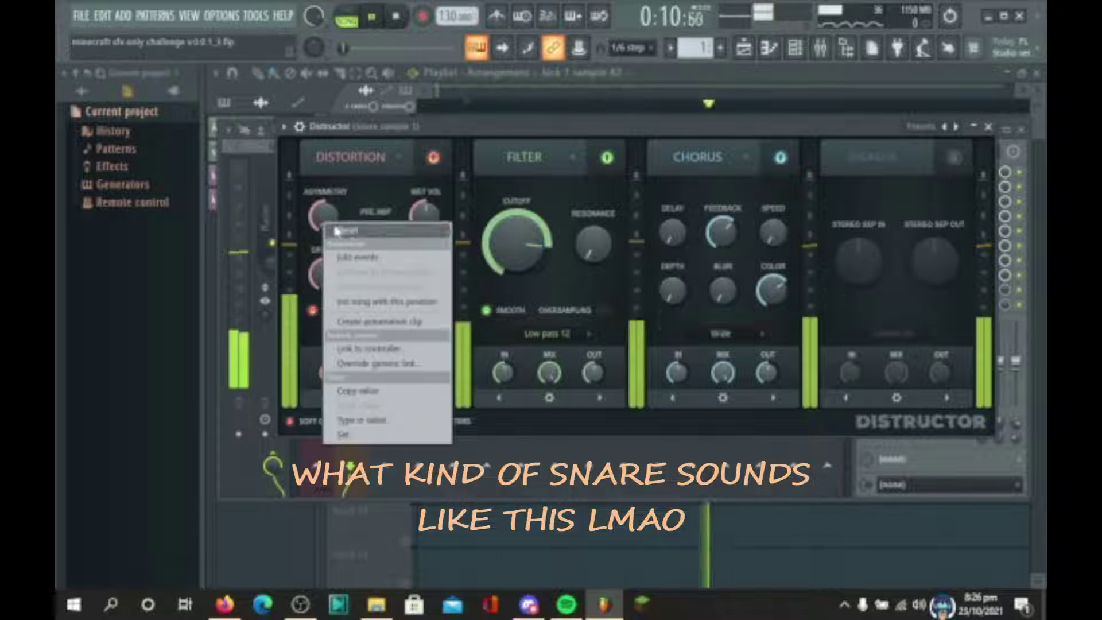
click(335, 226)
drag(437, 219, 437, 252)
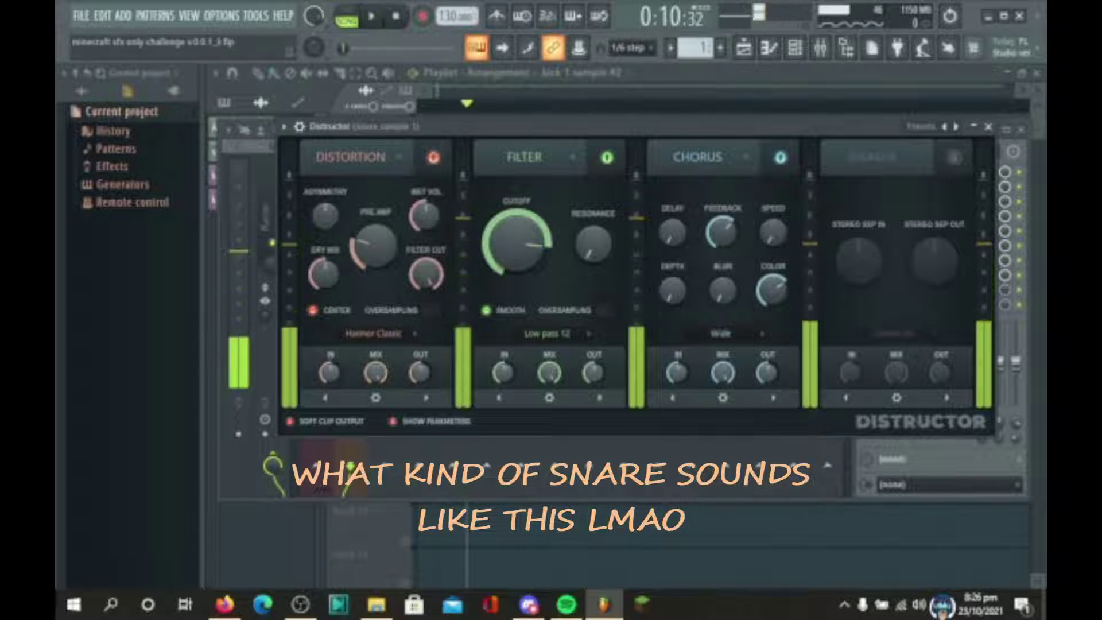
key(ctrl+z)
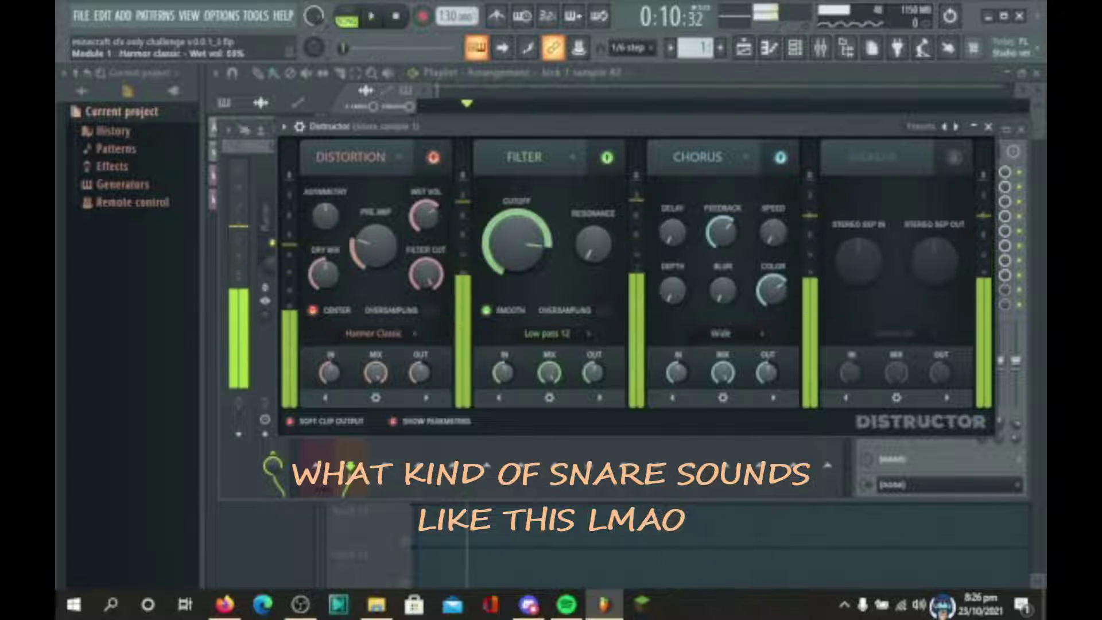
right_click(426, 221)
click(371, 303)
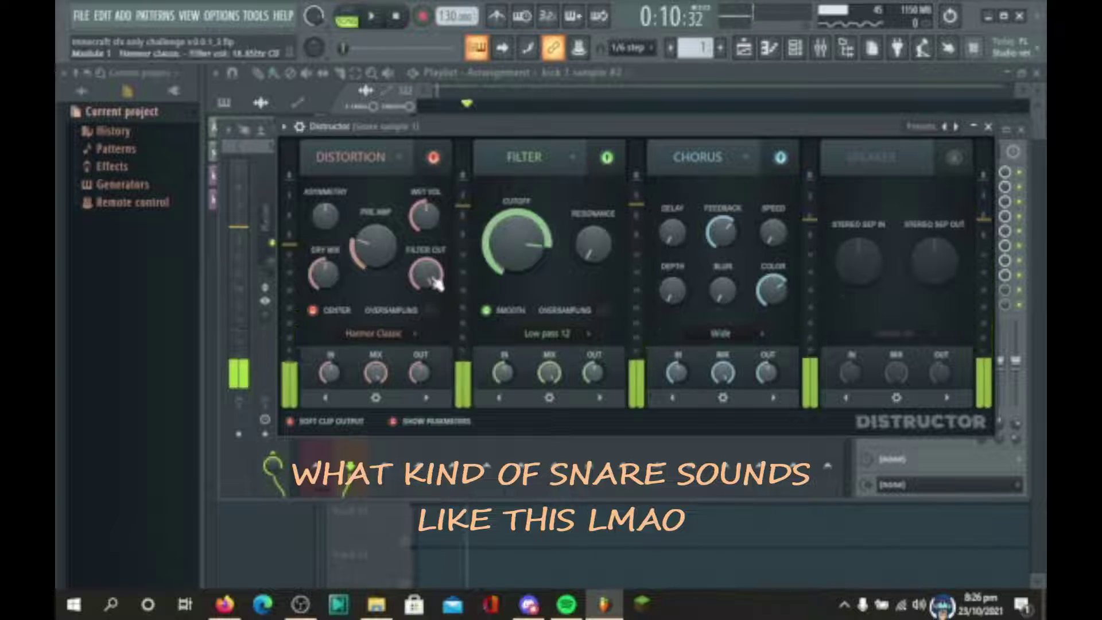
- Sweep the distortion module's Filter Cut through its range and settle it moderately below maximum
drag(436, 282, 436, 333)
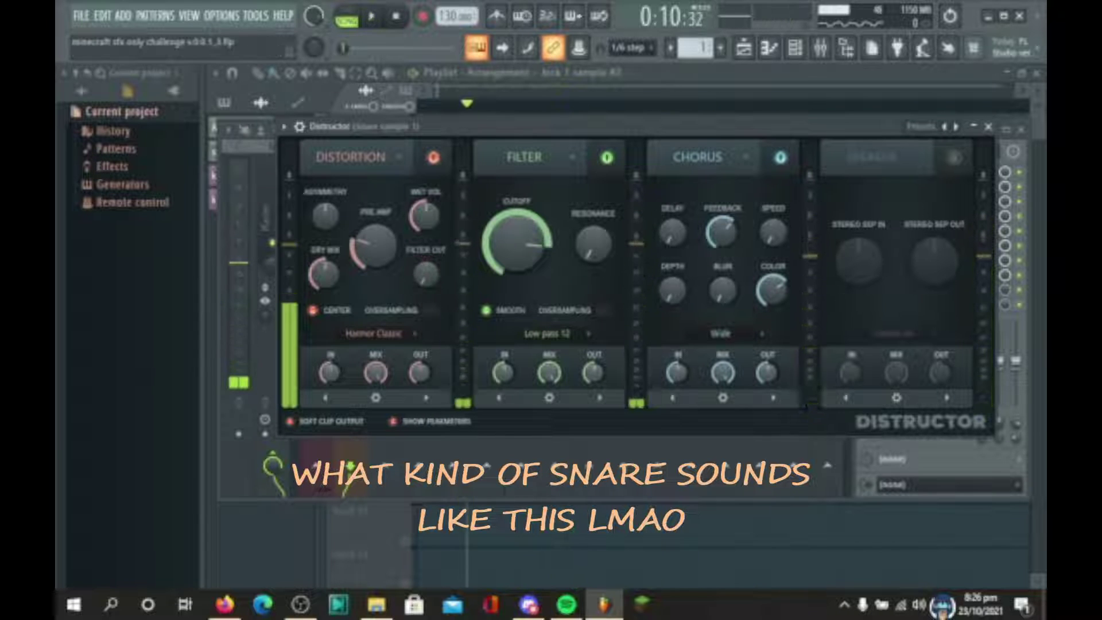
drag(426, 274, 426, 221)
drag(424, 275, 425, 293)
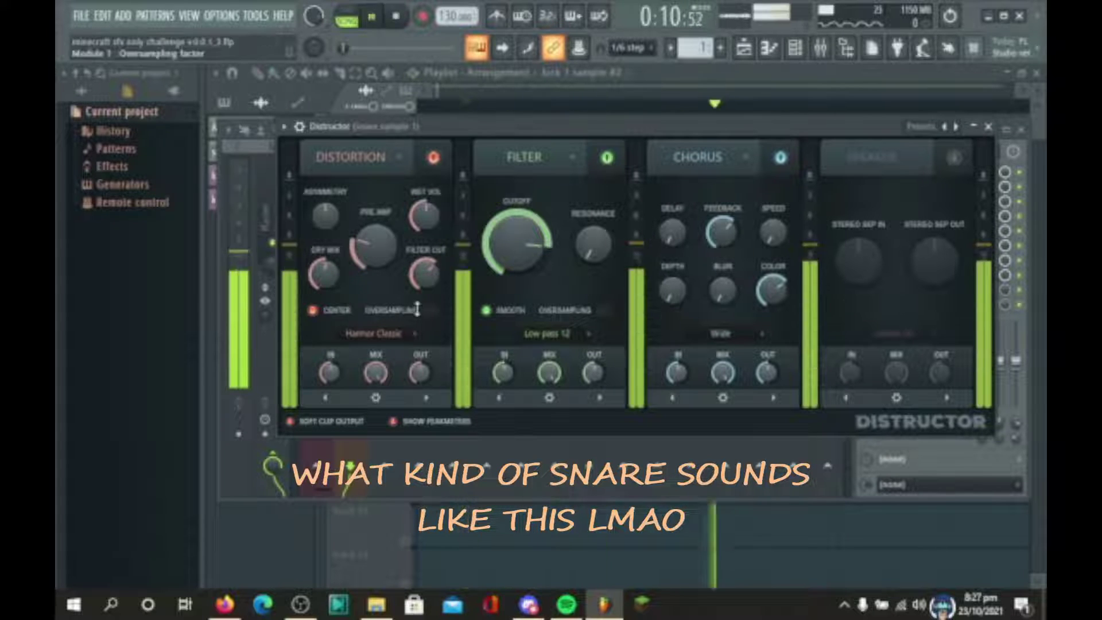
- Try the distortion with Center switched off and on, and with the Dry Mix lowered to -100%
click(313, 311)
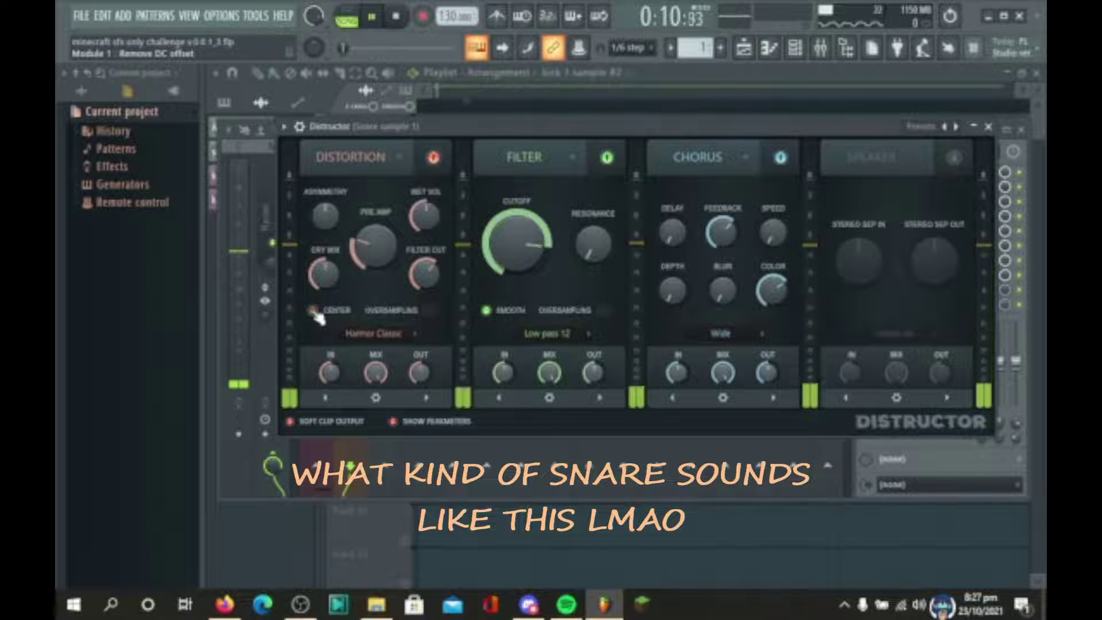
click(314, 311)
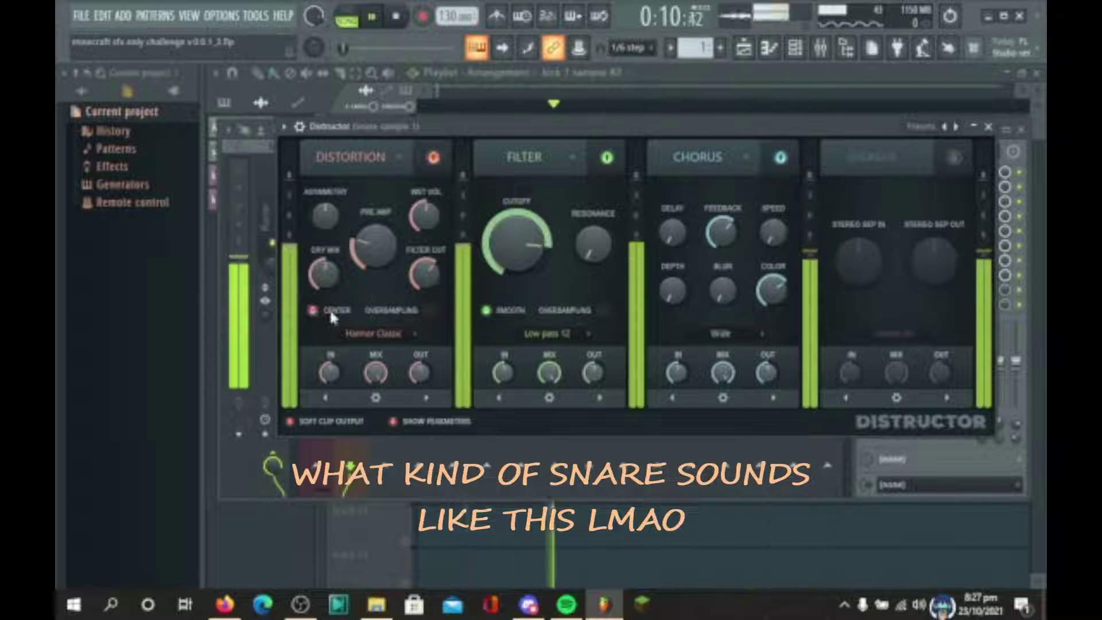
drag(325, 275, 324, 309)
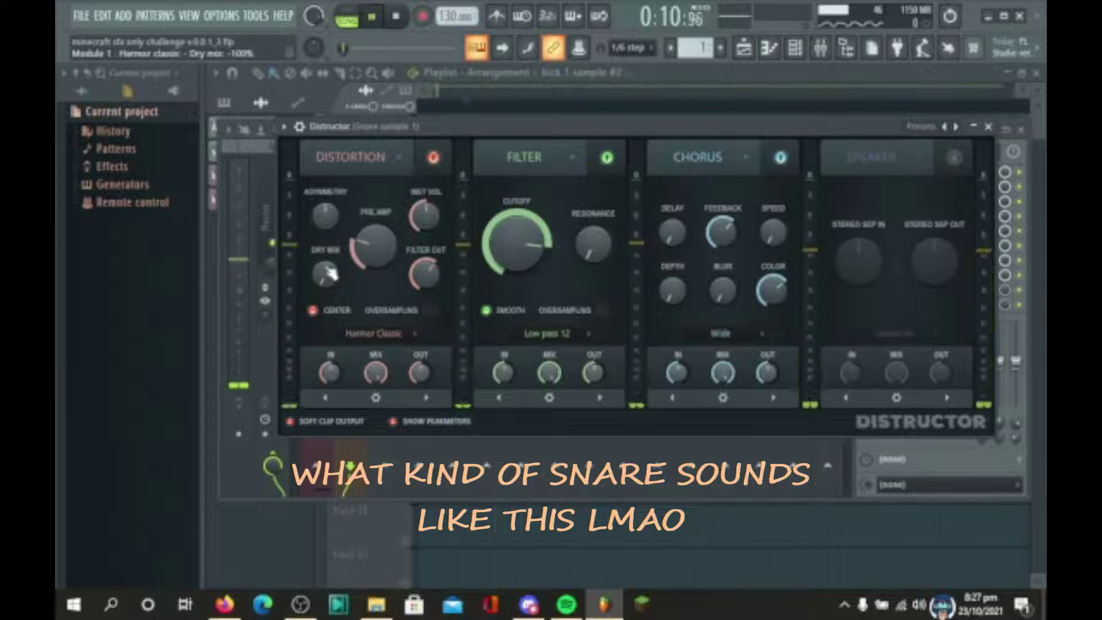
- Audition the Speaker module with different Stereo Sep In amounts, switch the module off, and close Distructor
click(953, 157)
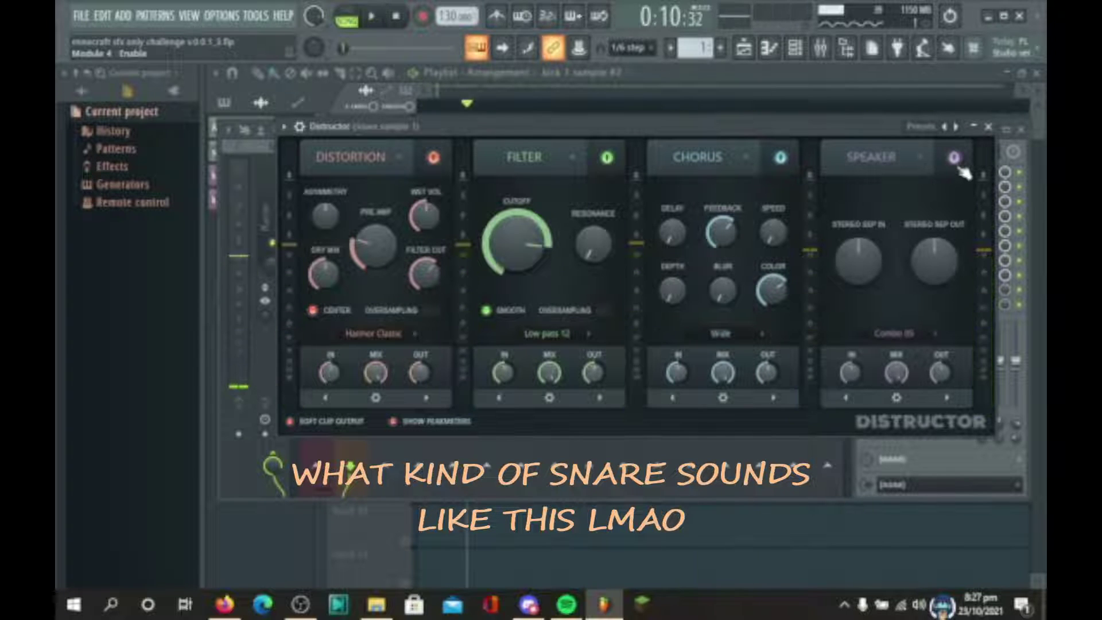
key(space)
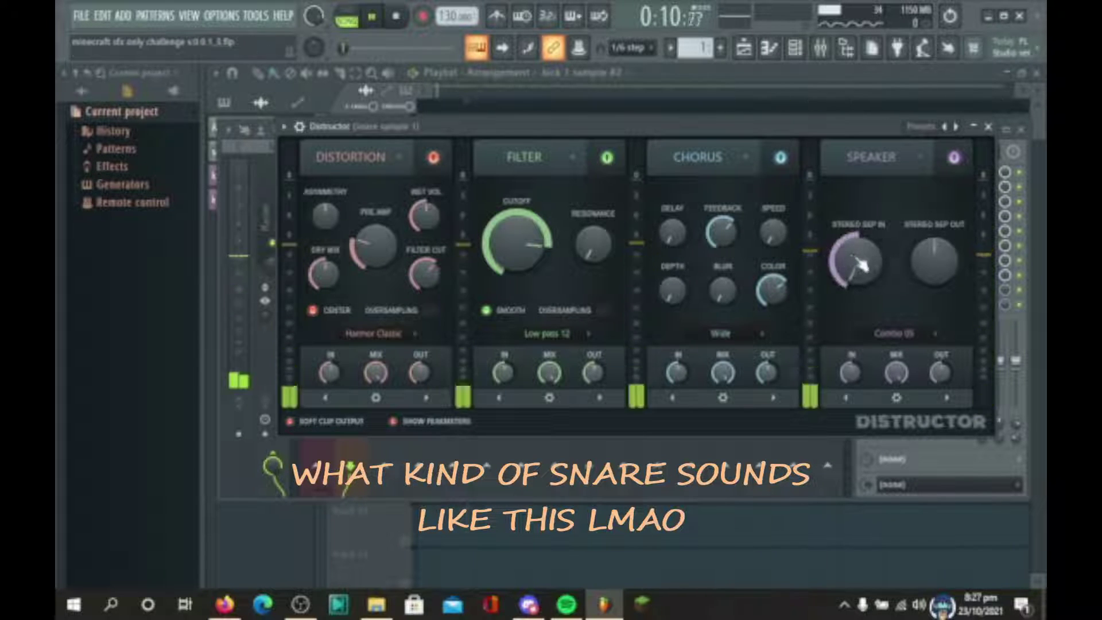
drag(835, 260, 836, 230)
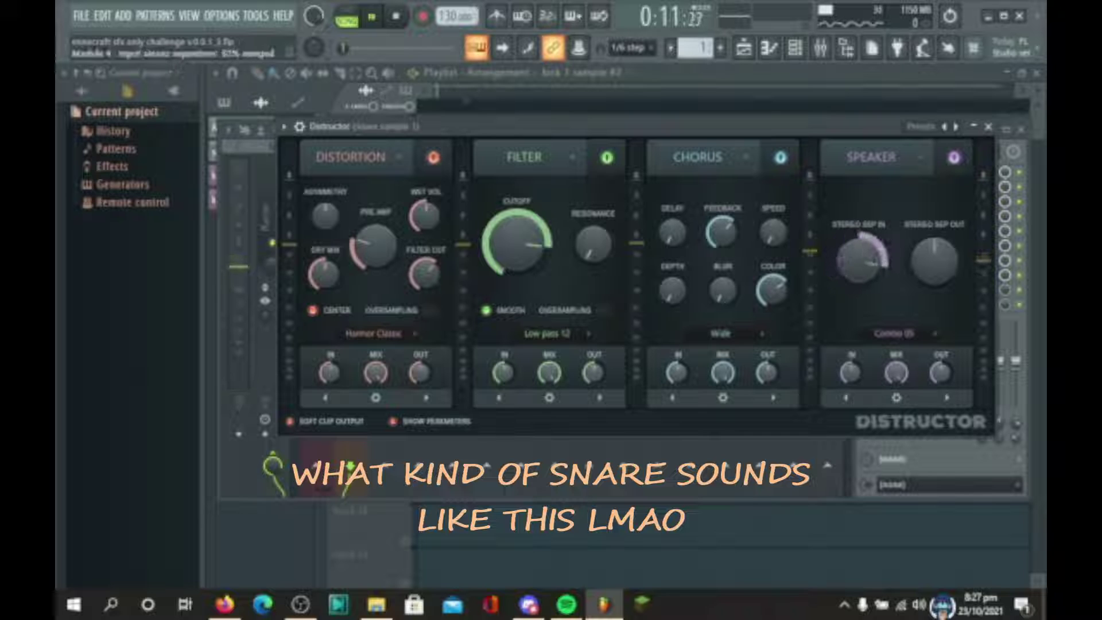
mouse_move(866, 260)
mouse_down()
mouse_move(866, 292)
mouse_move(866, 259)
mouse_up()
key(space)
key(space)
right_click(863, 257)
click(879, 263)
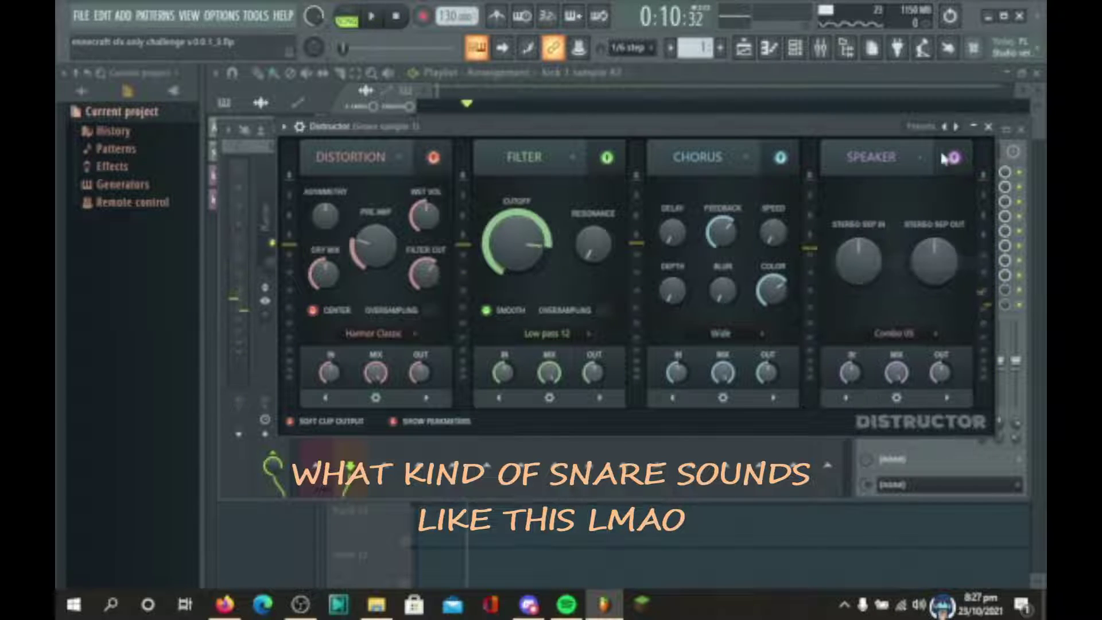
click(954, 157)
key(space)
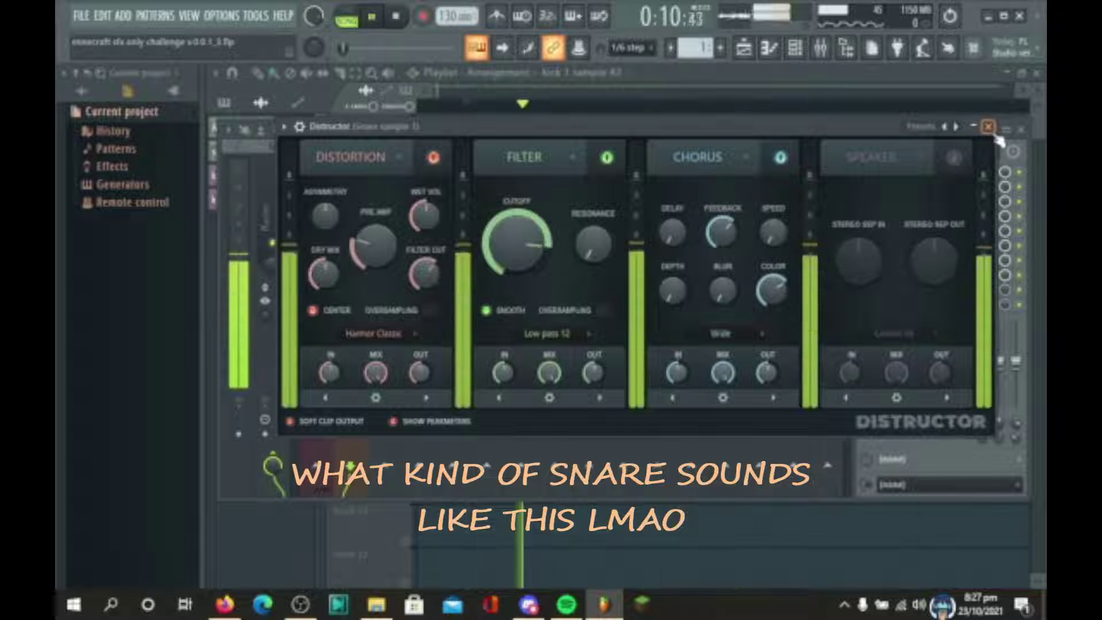
click(987, 127)
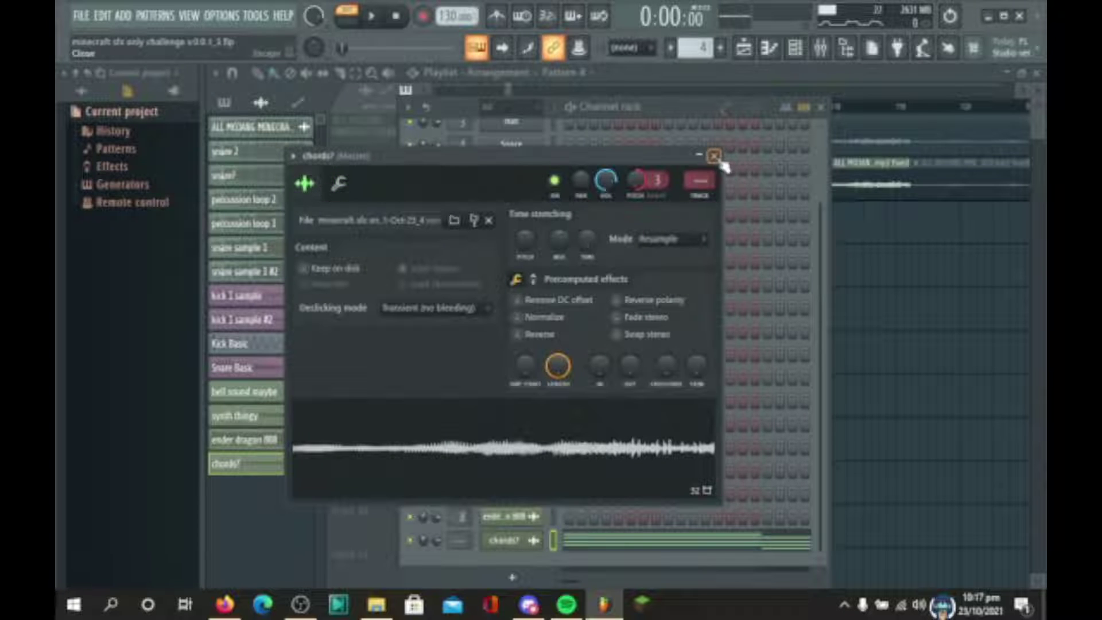
- Review the chords? channel's notes in the piano roll and play them back
click(714, 156)
click(648, 540)
key(space)
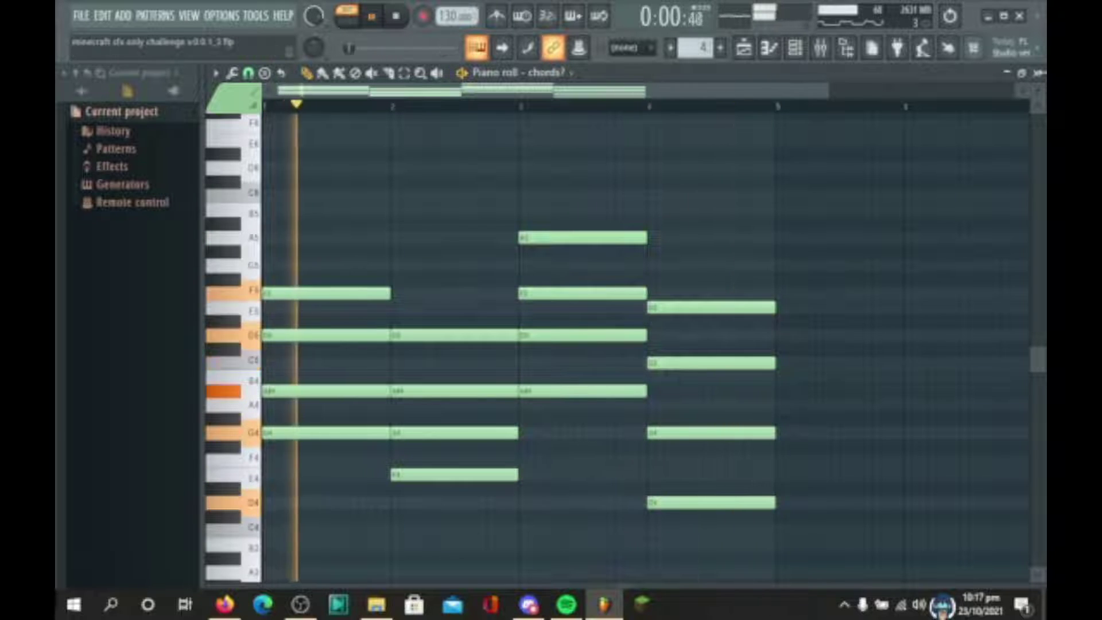
click(1038, 73)
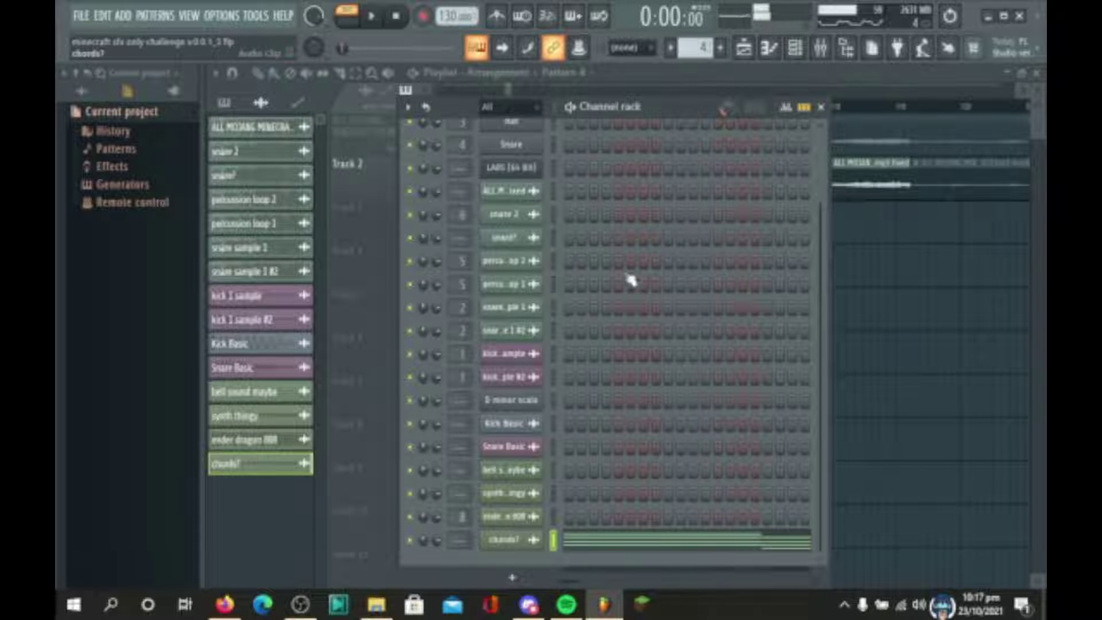
- Route the chords? channel to mixer track 9 and load Fruity Parametric EQ 2 in its first effect slot
click(510, 539)
key(ctrl+l)
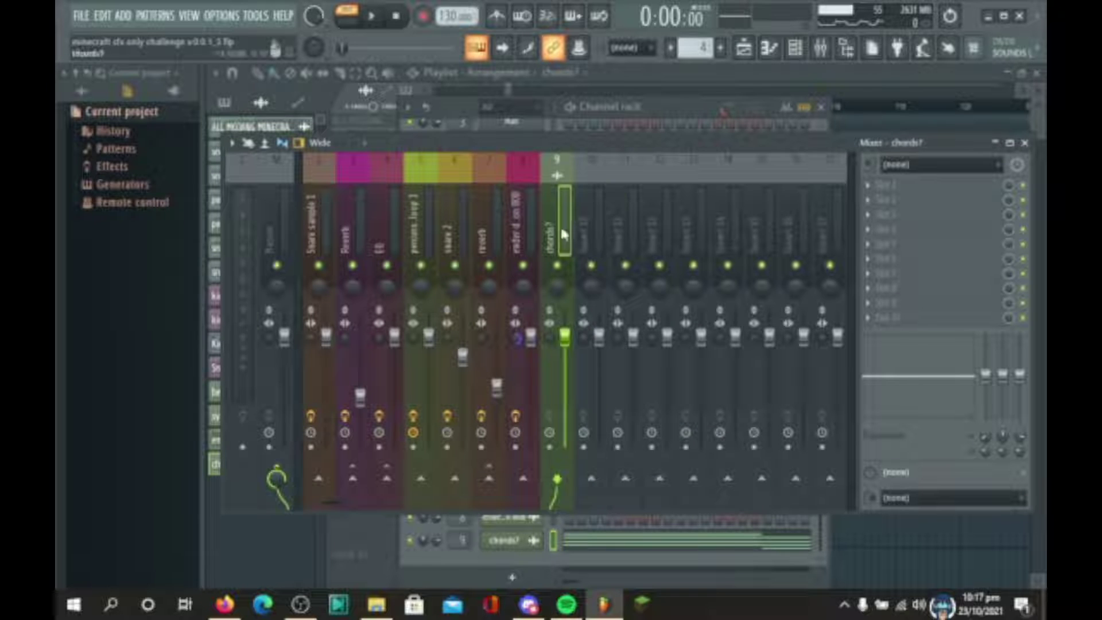
click(880, 181)
click(659, 520)
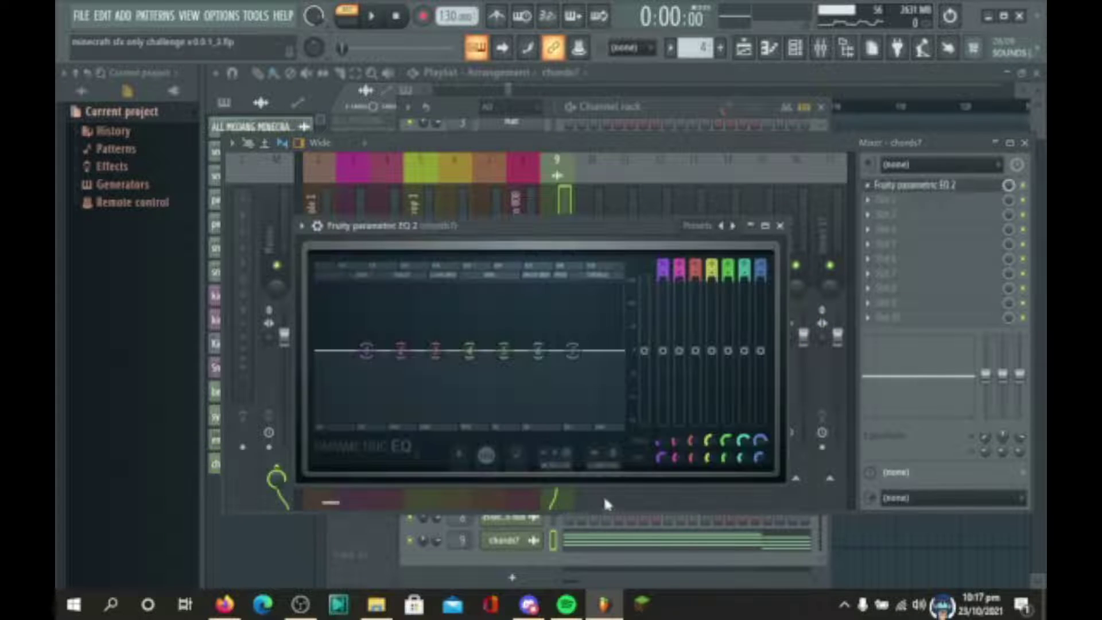
- Switch to OBS to check the recording status, and return to FL Studio
click(300, 604)
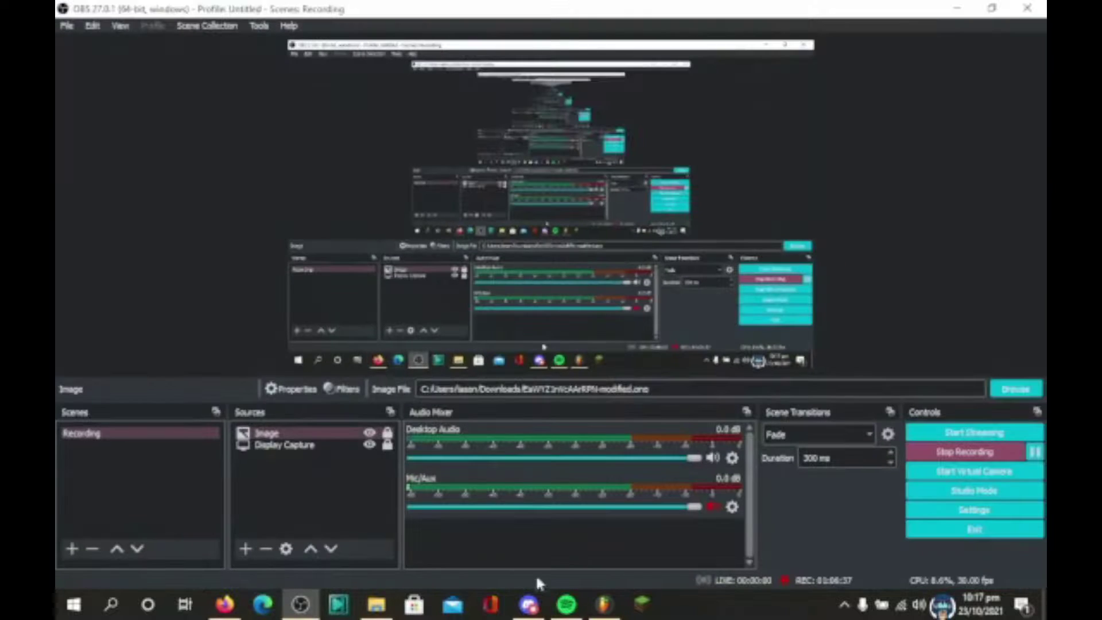
mouse_move(609, 607)
click(625, 505)
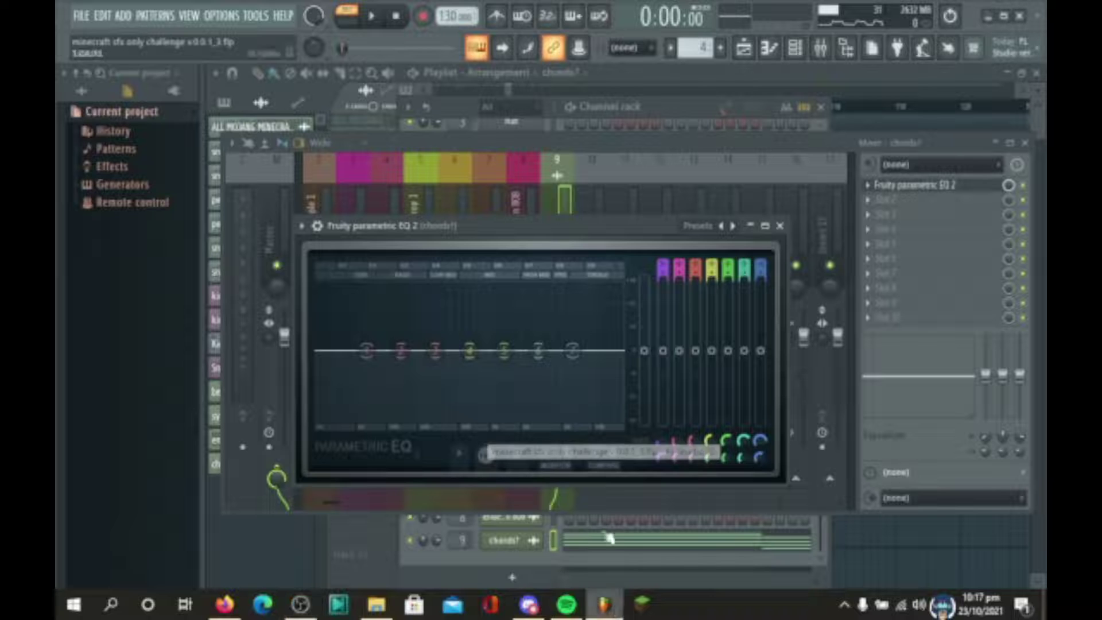
- Set EQ band 7 to a low-pass filter with the Gentle 4 order
right_click(573, 352)
mouse_move(601, 392)
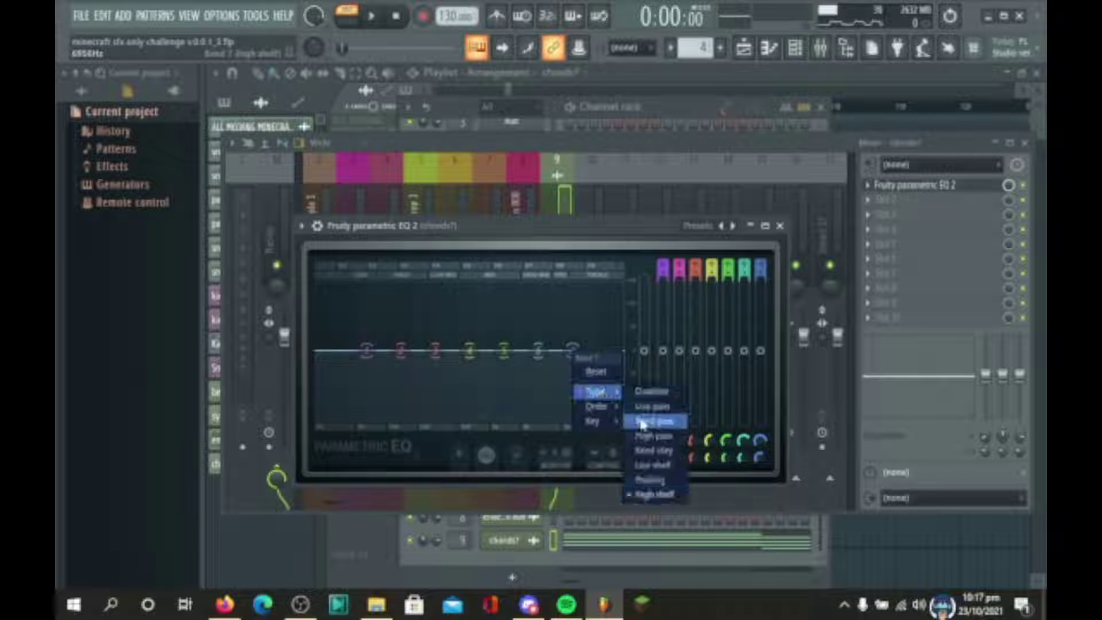
click(645, 419)
right_click(573, 351)
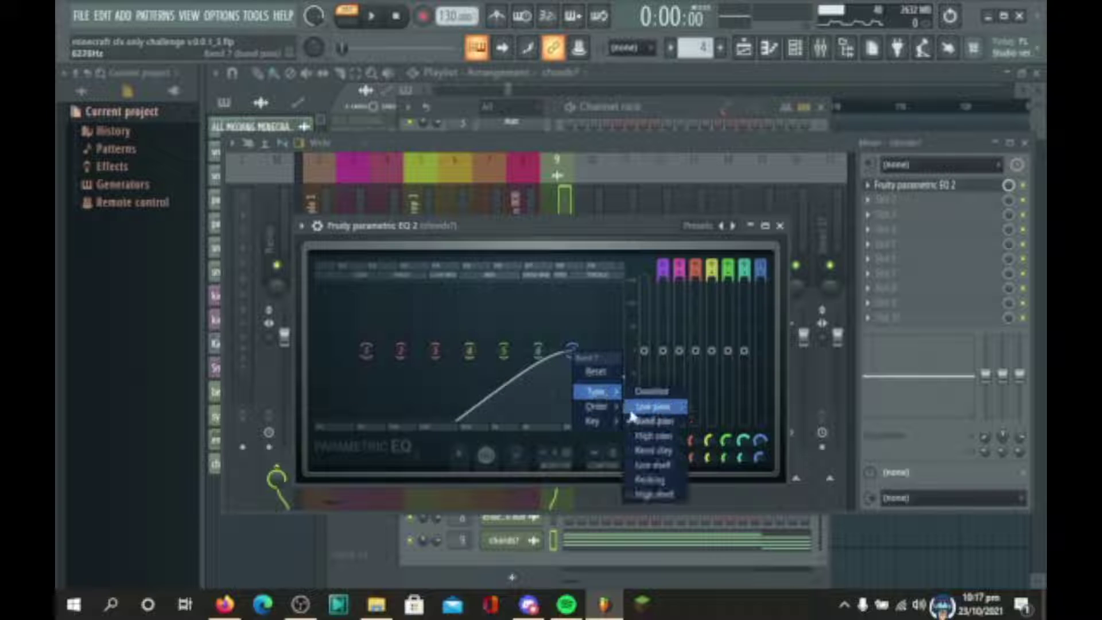
click(651, 406)
right_click(572, 351)
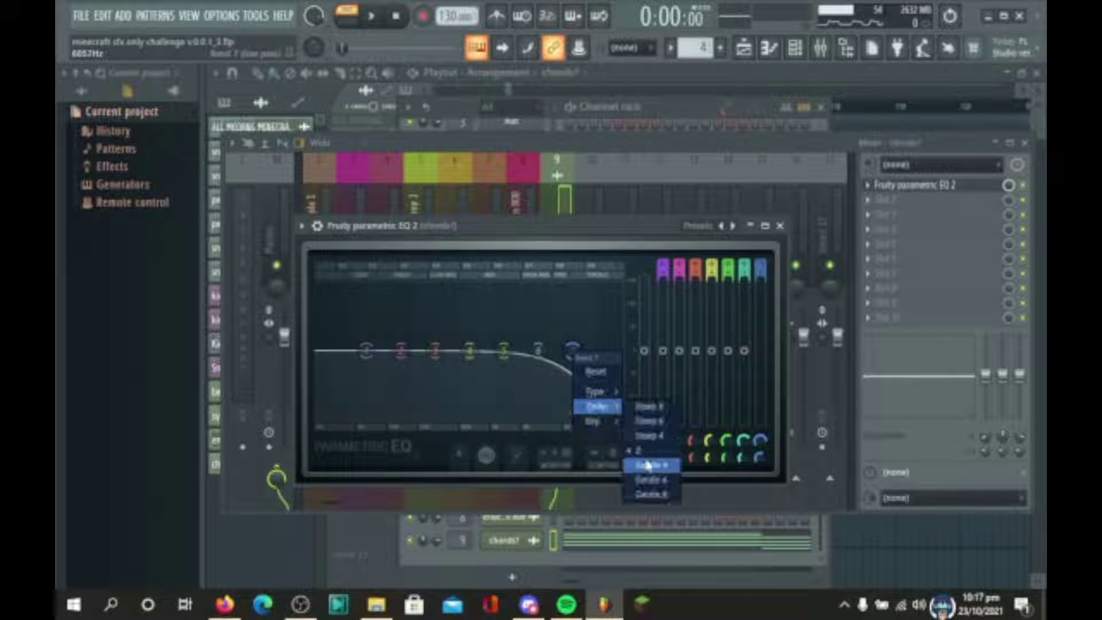
click(650, 459)
- Set EQ band 1 to a high-pass filter with the Gentle 4 order
right_click(366, 352)
mouse_move(414, 403)
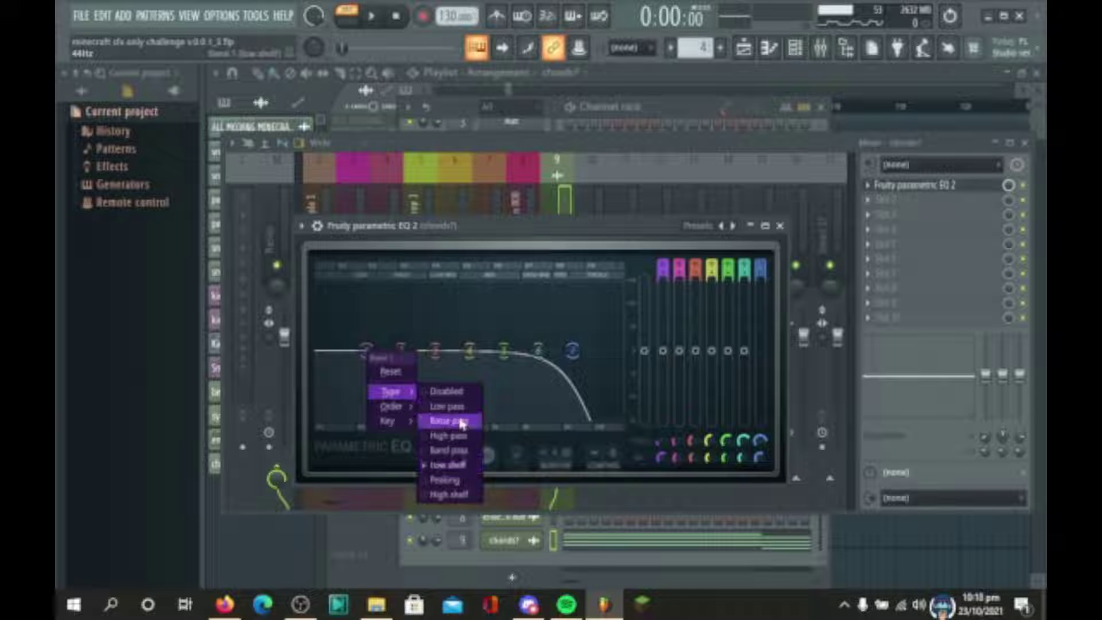
click(448, 435)
right_click(366, 350)
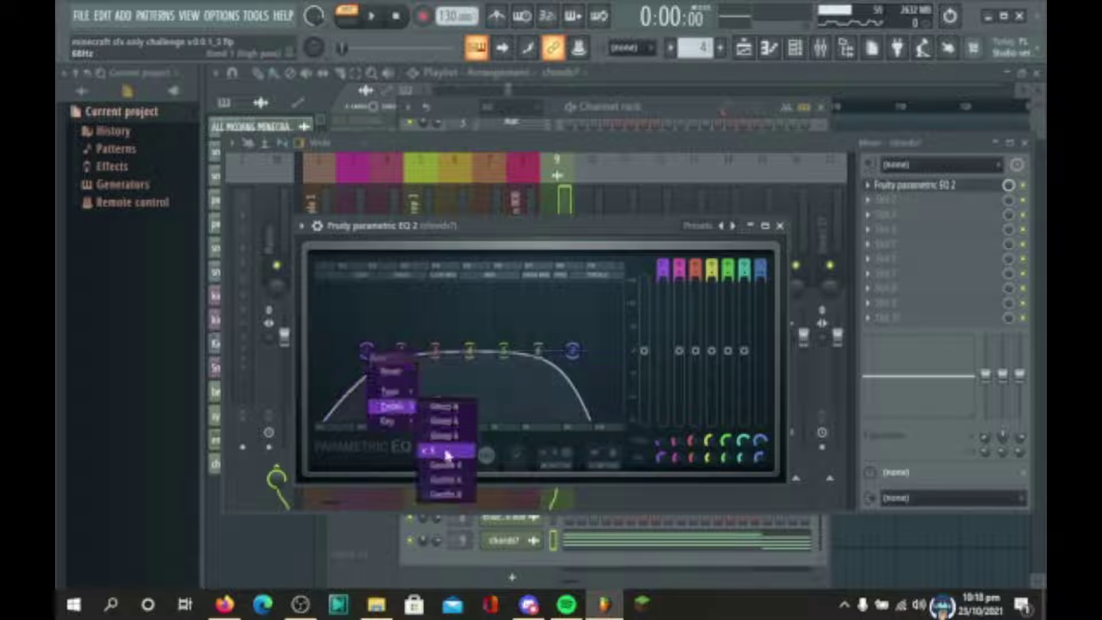
click(445, 453)
- During playback, move the high-pass to about 81 Hz, raise the low-pass frequency, boost bands 3 to 6, and close the EQ
key(space)
mouse_move(357, 351)
mouse_down()
mouse_move(317, 350)
mouse_move(363, 350)
mouse_up()
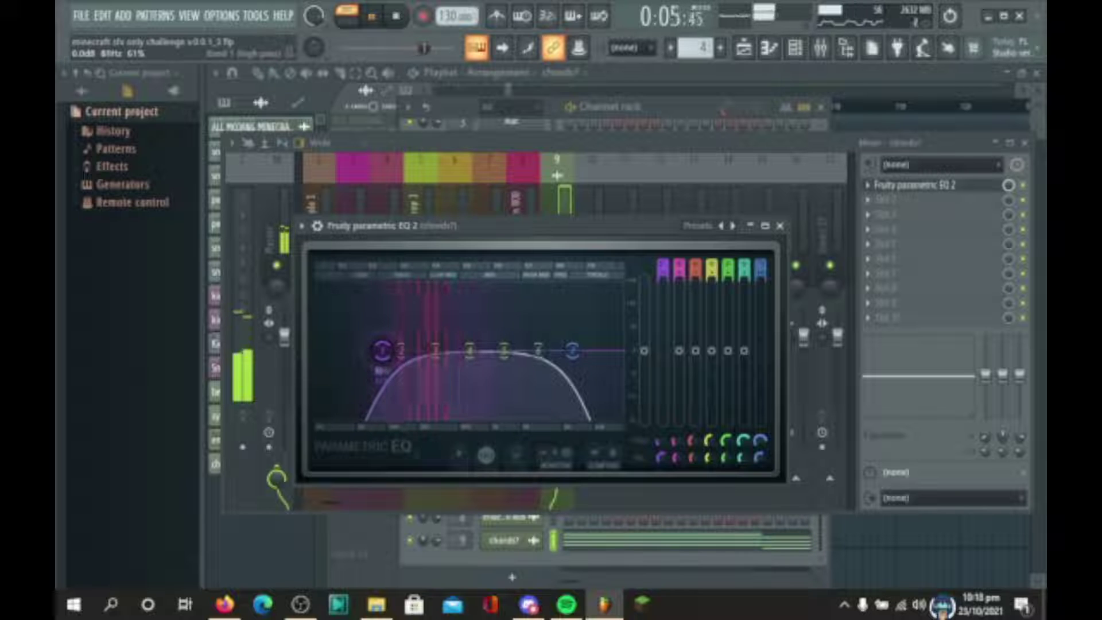
mouse_move(572, 350)
mouse_down()
mouse_move(546, 351)
mouse_move(629, 357)
mouse_move(498, 350)
mouse_move(629, 357)
mouse_move(588, 349)
mouse_up()
drag(470, 350, 549, 338)
drag(433, 351, 420, 326)
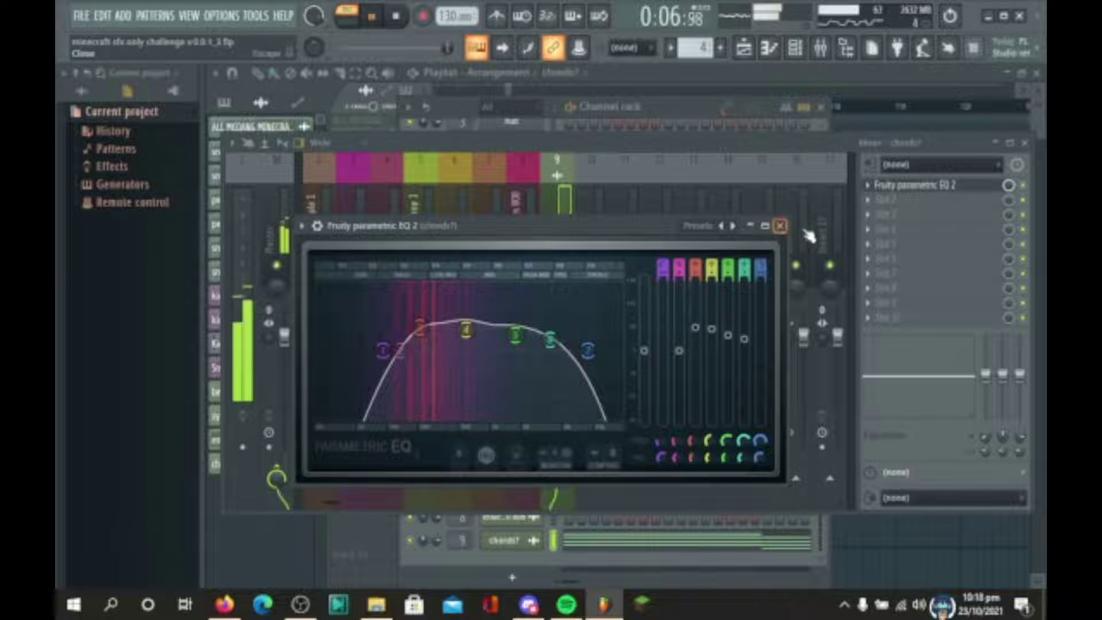
click(779, 226)
- Set the chords? mixer track's stereo separation to 22% separated and load Fruity Reeverb 2 in its second slot
click(888, 201)
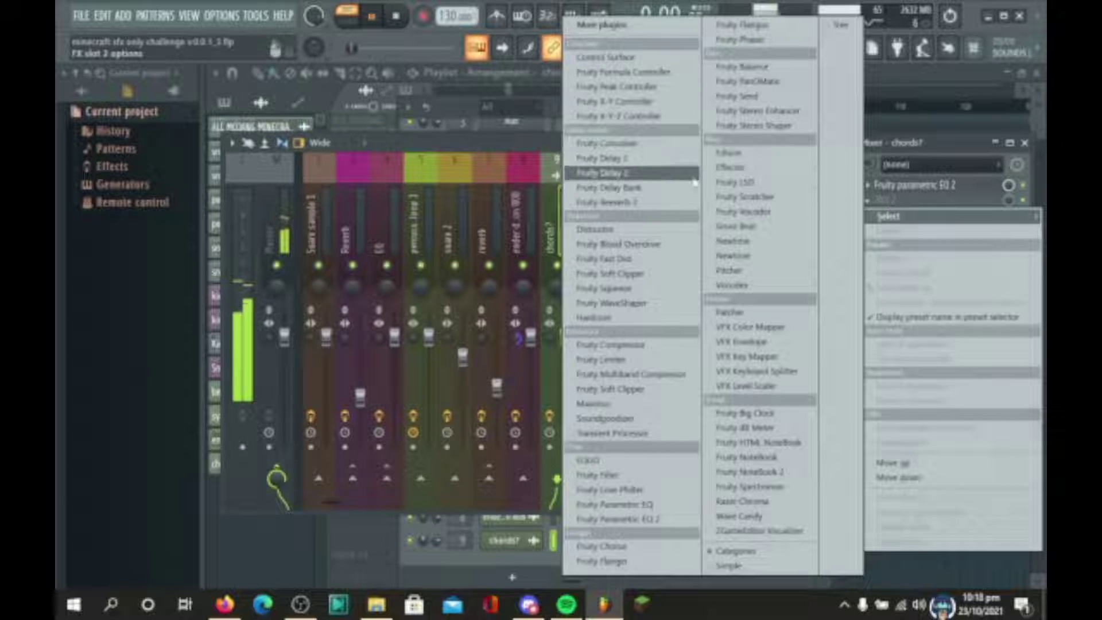
click(510, 155)
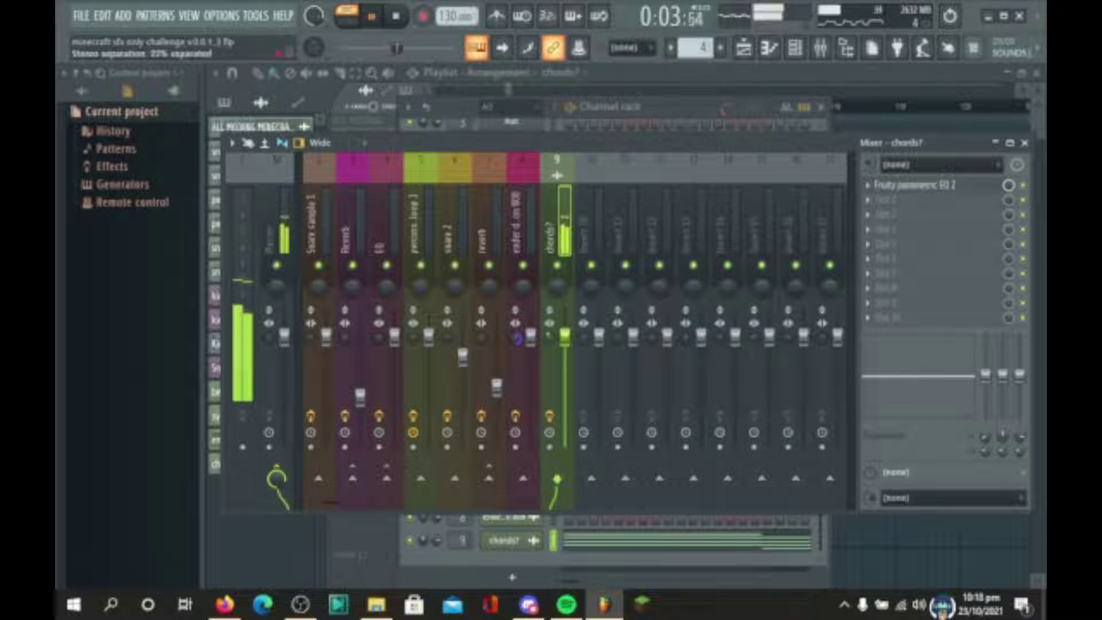
click(869, 215)
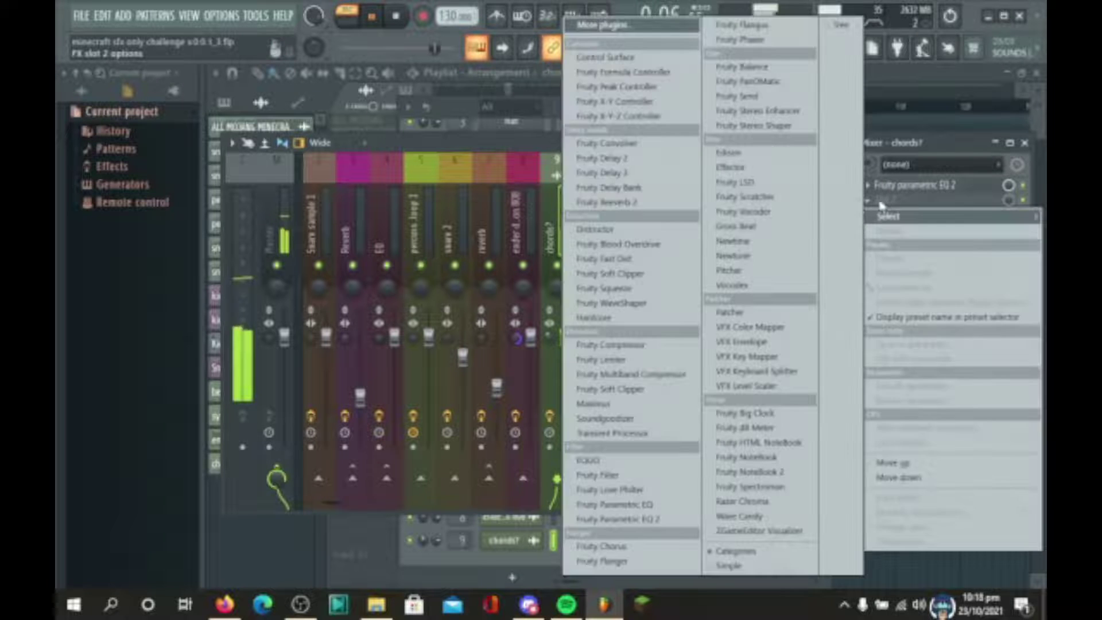
click(633, 204)
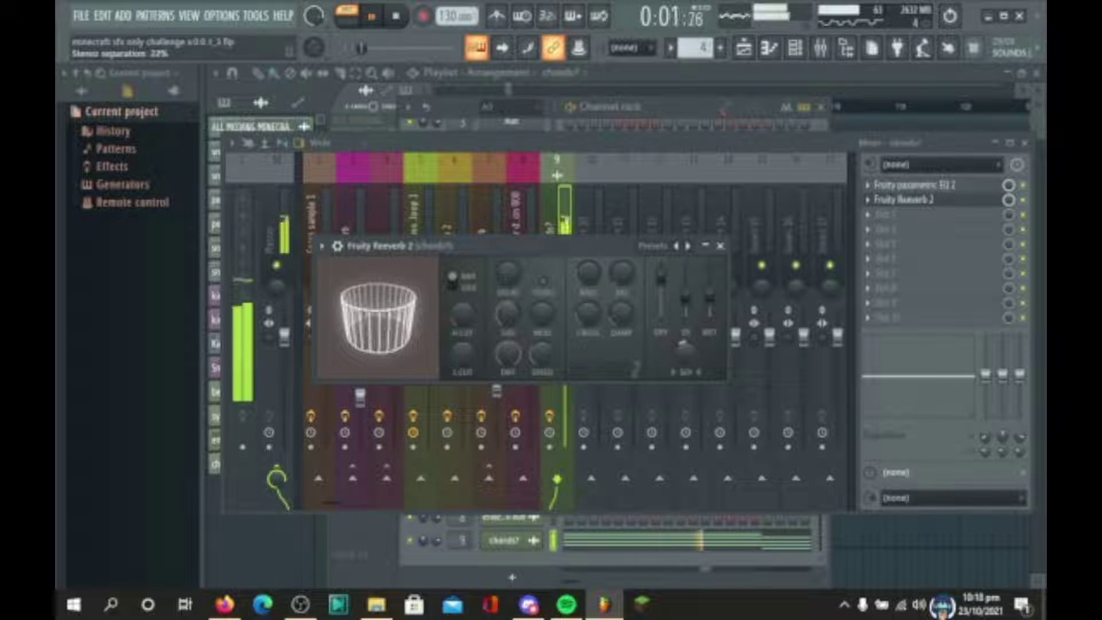
click(720, 245)
- Search the effect plugins for Pro and load FabFilter Pro-C 2 in the third slot of the chords? mixer track
click(890, 216)
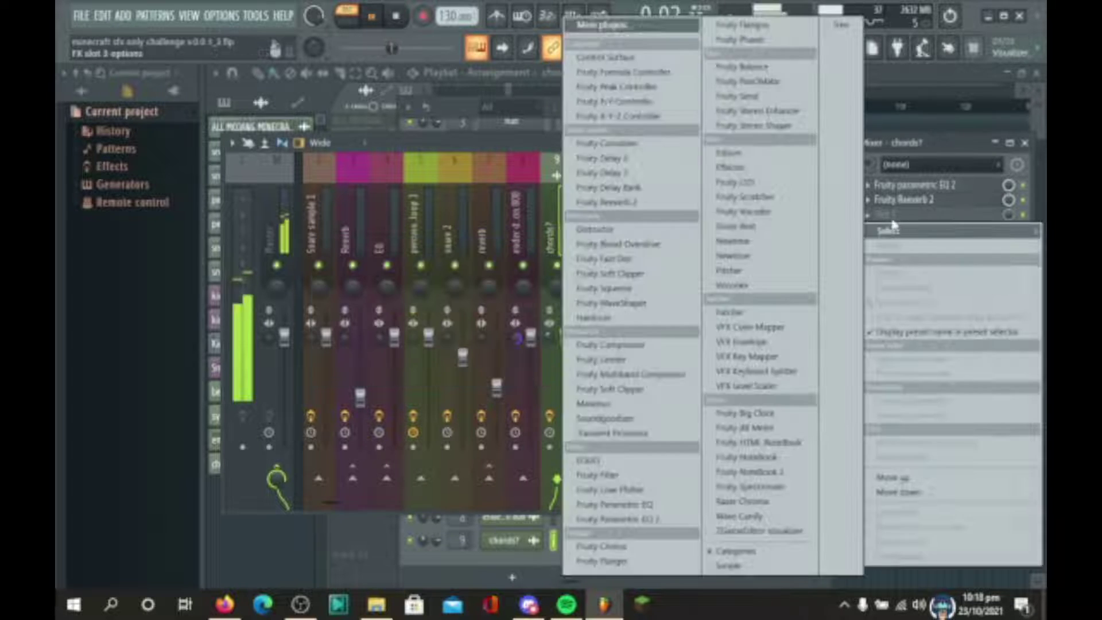
click(640, 24)
text(pr)
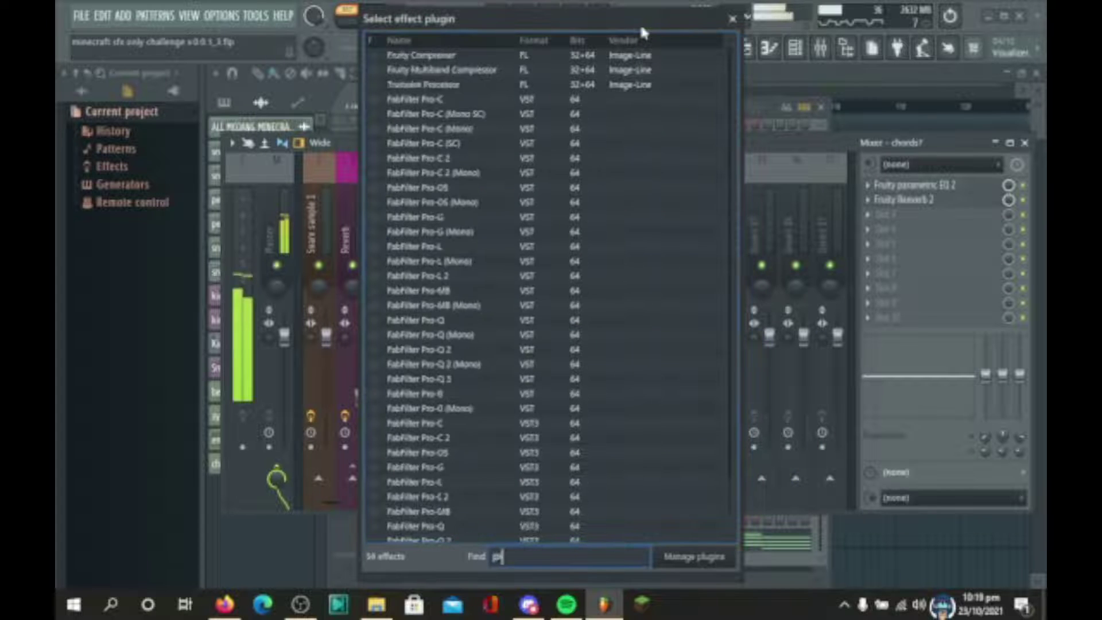
text(o-v)
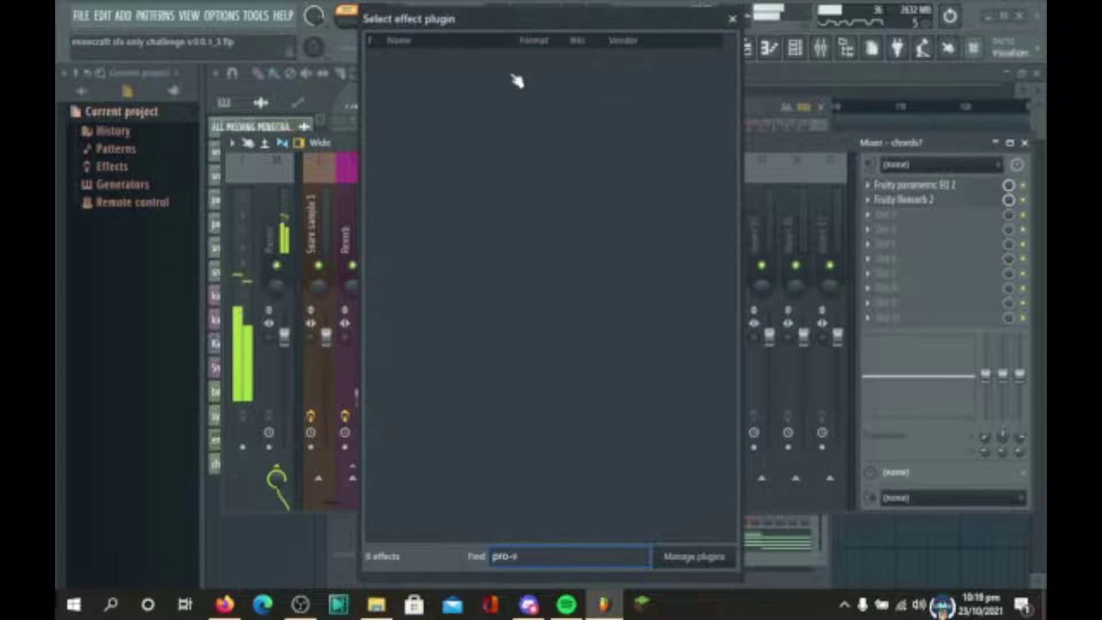
key(BackSpace)
double_click(464, 115)
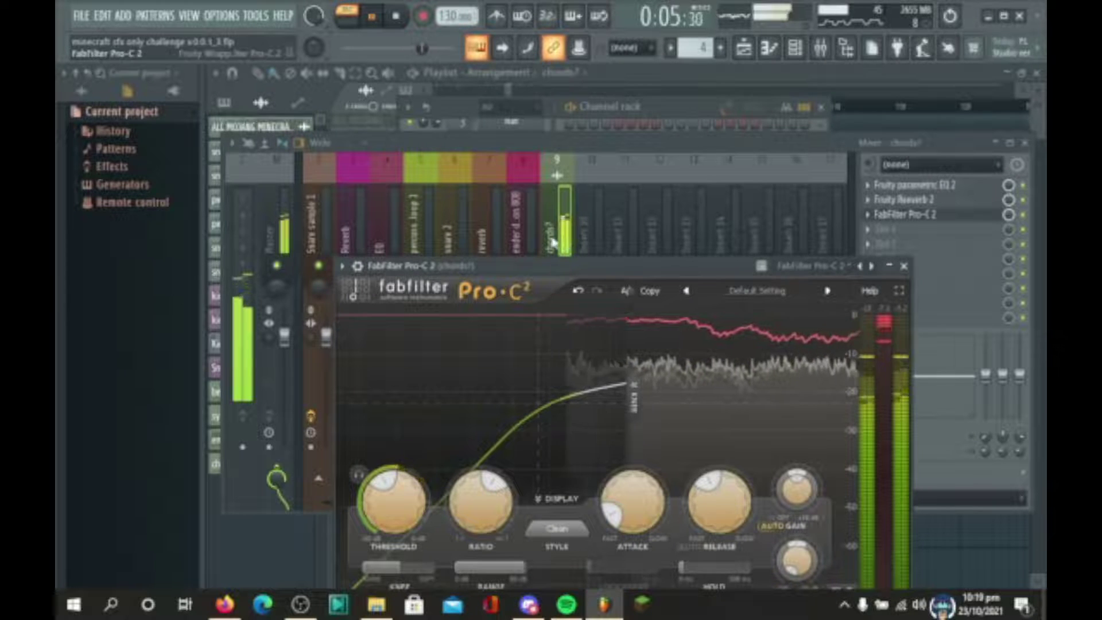
- Raise the compressor's ratio, set its knee to about +28.5 dB and its output level to +3 dB, and close it
drag(565, 265, 544, 109)
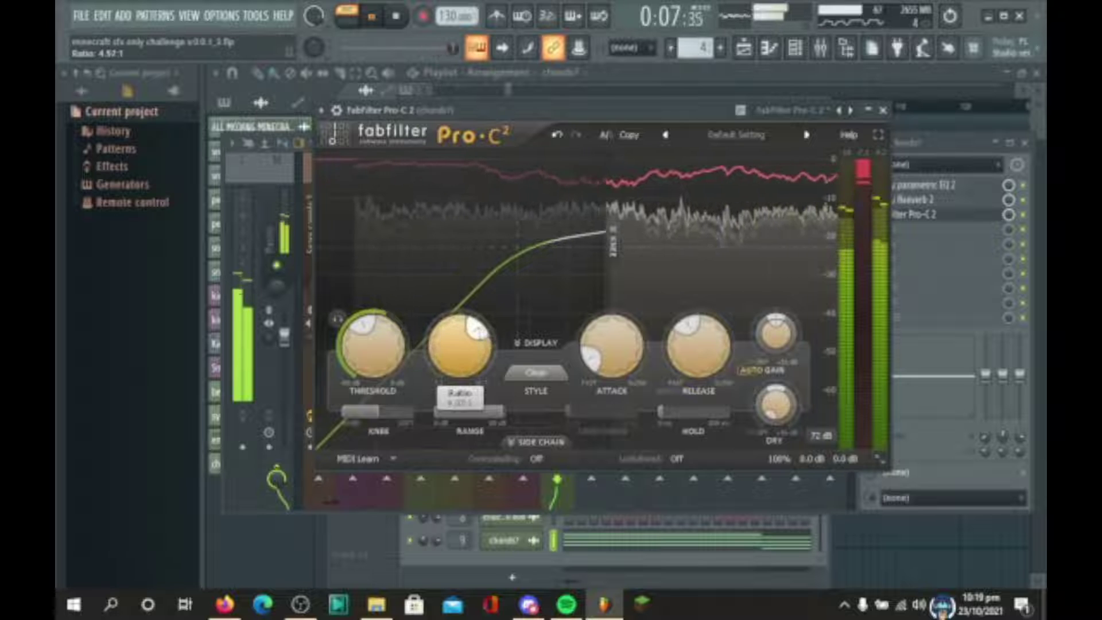
drag(369, 412, 394, 402)
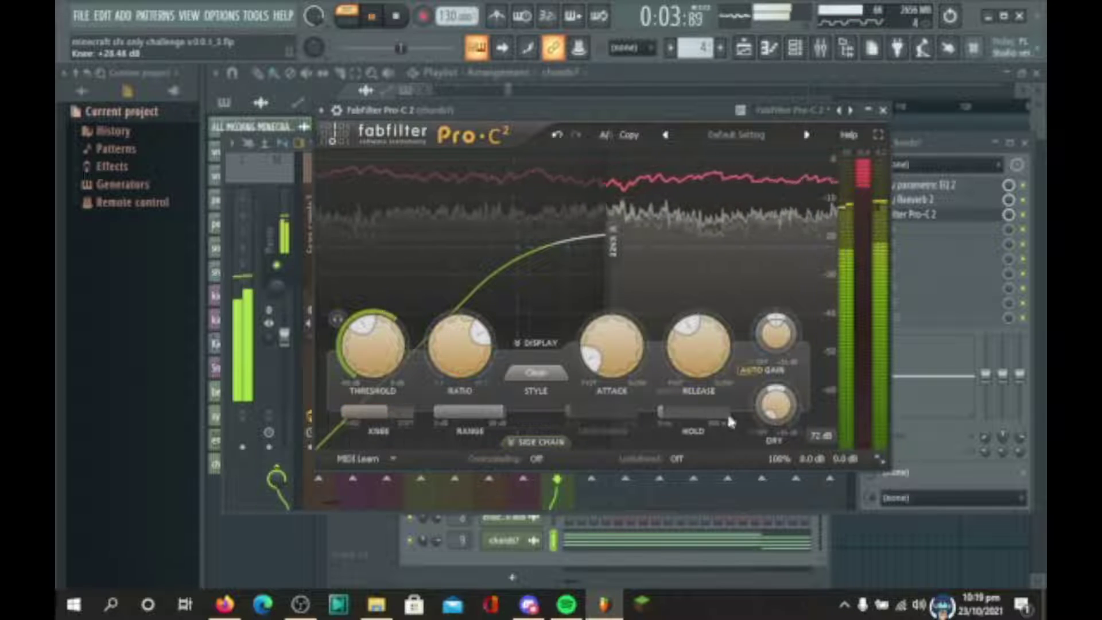
mouse_move(809, 462)
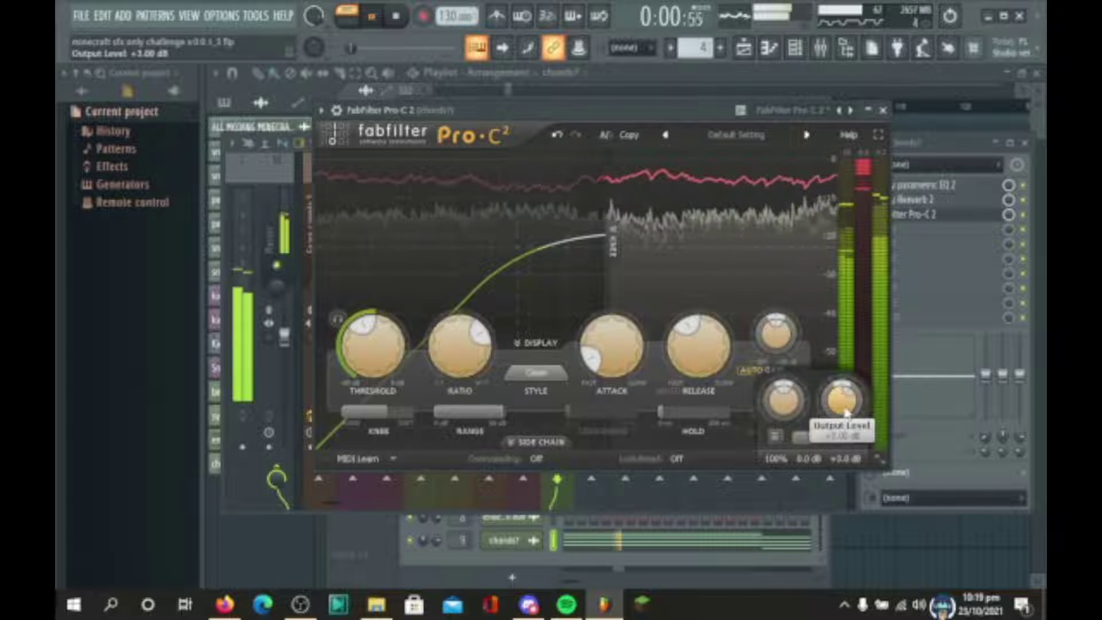
drag(717, 110, 684, 141)
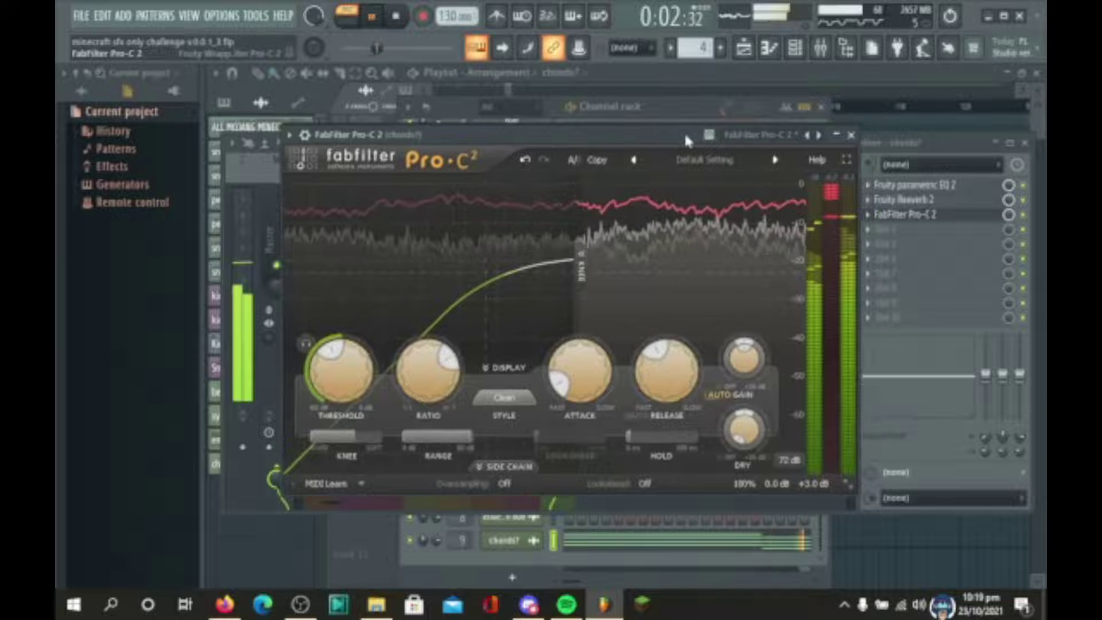
click(851, 135)
- Search the effect plugins for FabFilter and load FabFilter Saturn 2 in the chords? track's fourth slot
click(887, 229)
mouse_move(889, 241)
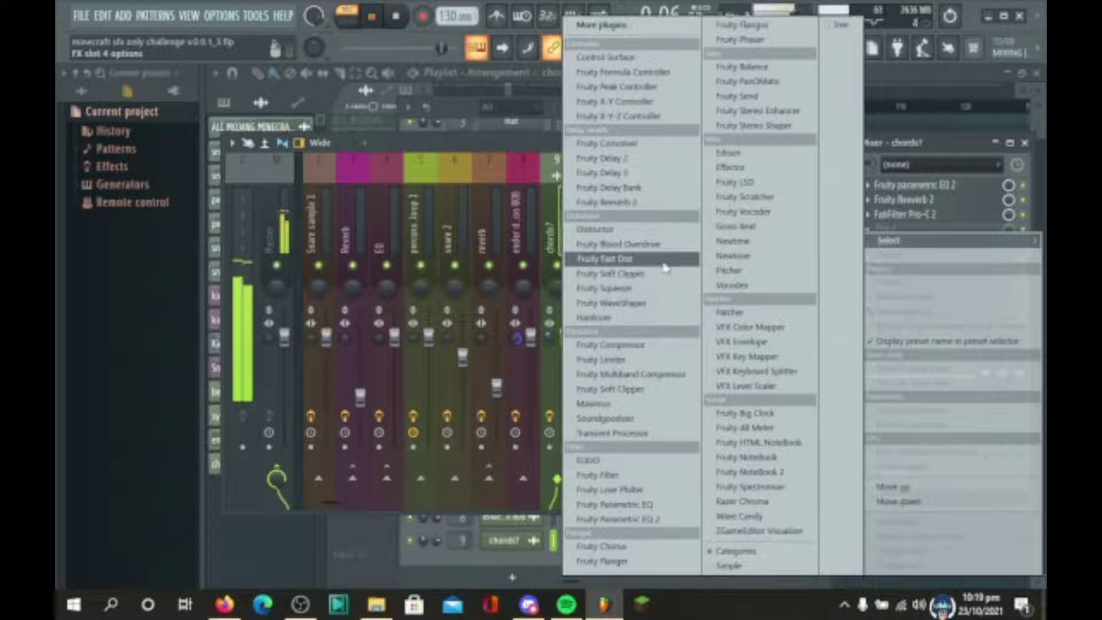
click(638, 34)
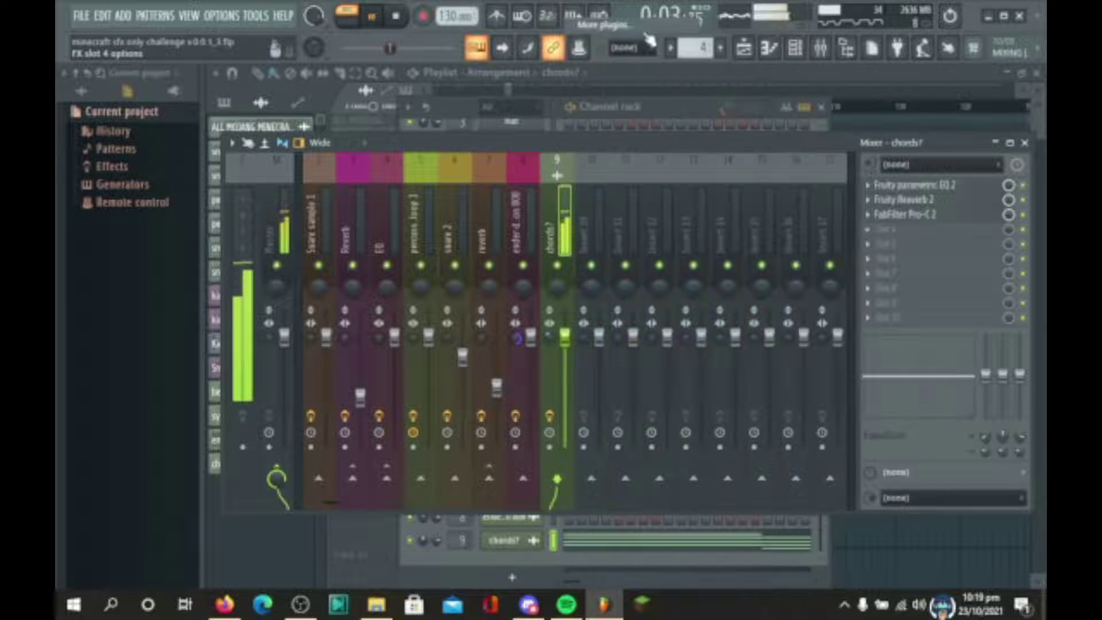
text(fabf)
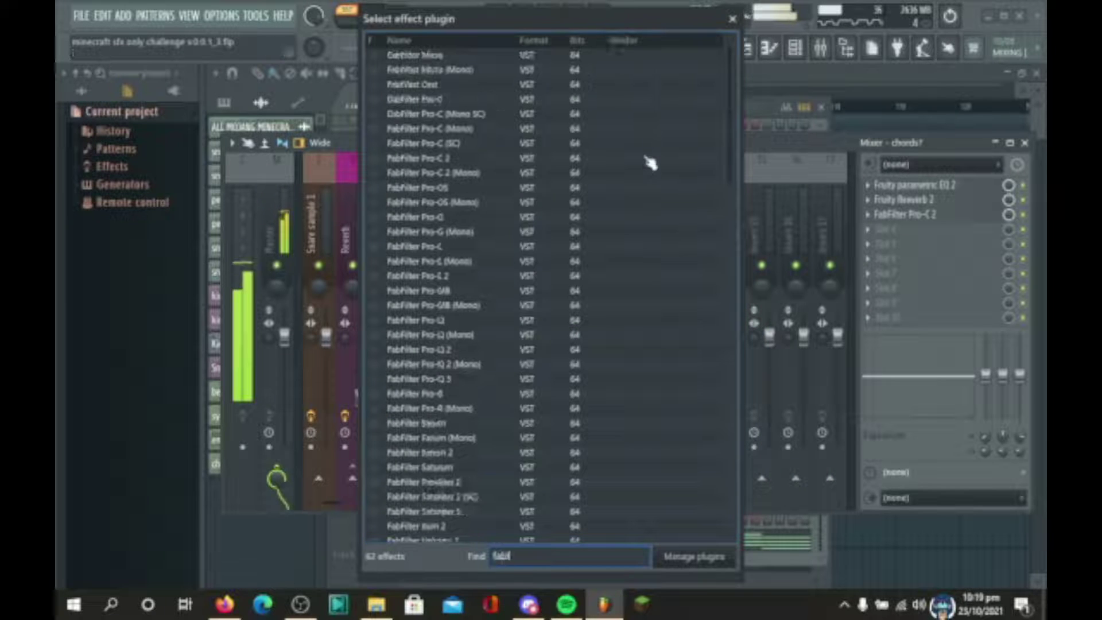
text(ikt)
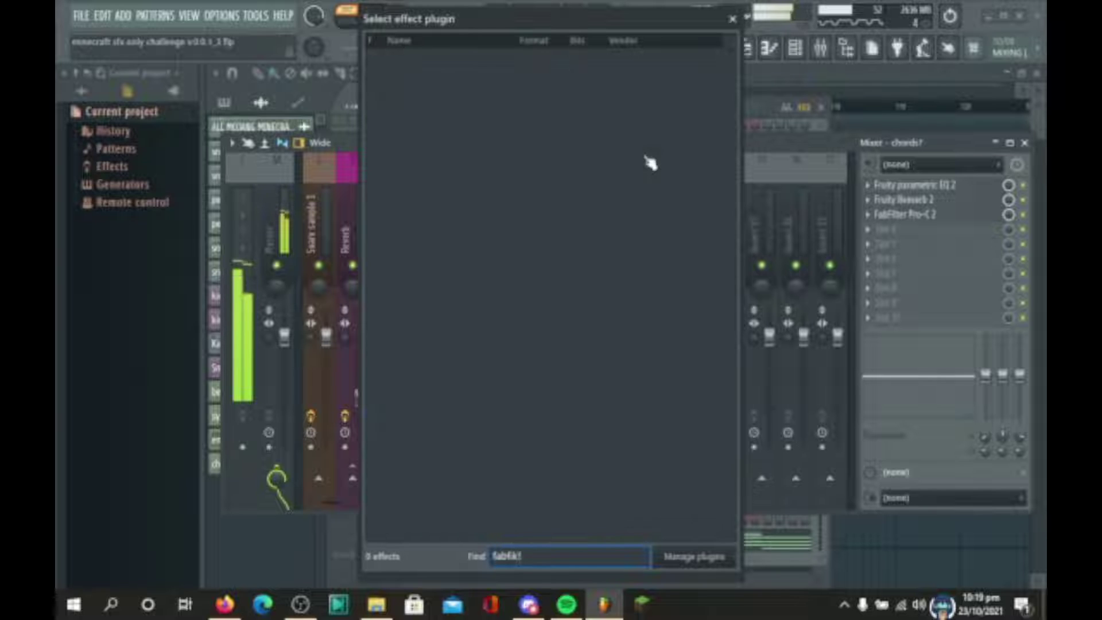
key(BackSpace)
text(s)
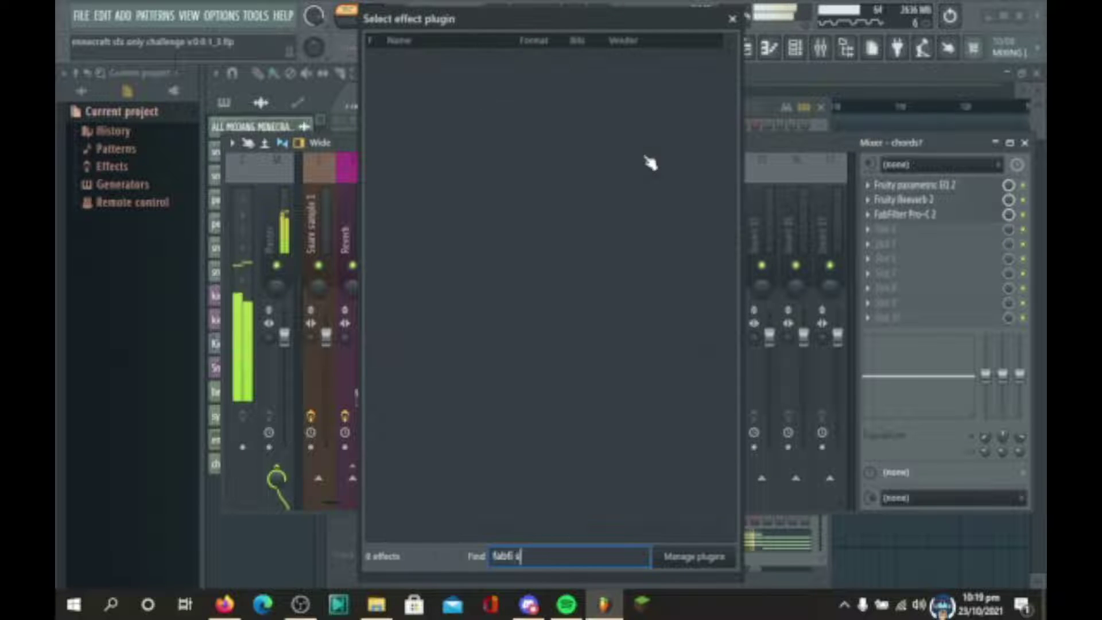
key(BackSpace)
key(BackSpace)
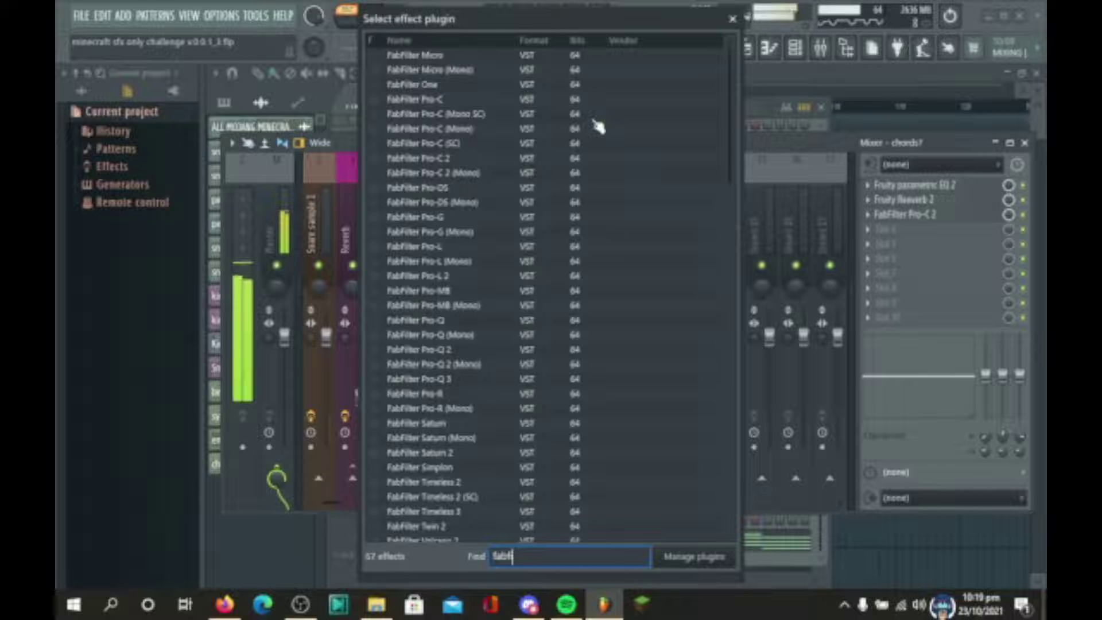
double_click(457, 453)
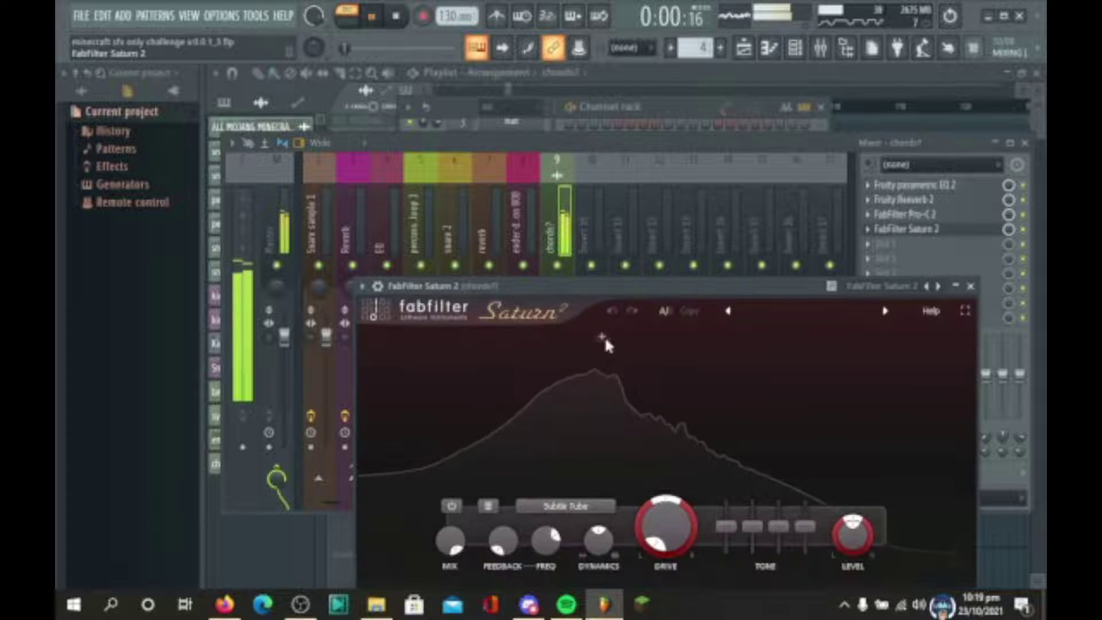
- Split Saturn 2 into two bands with a high crossover, and silence band 2 by lowering its level to -INF dB and muting it
drag(597, 284, 515, 147)
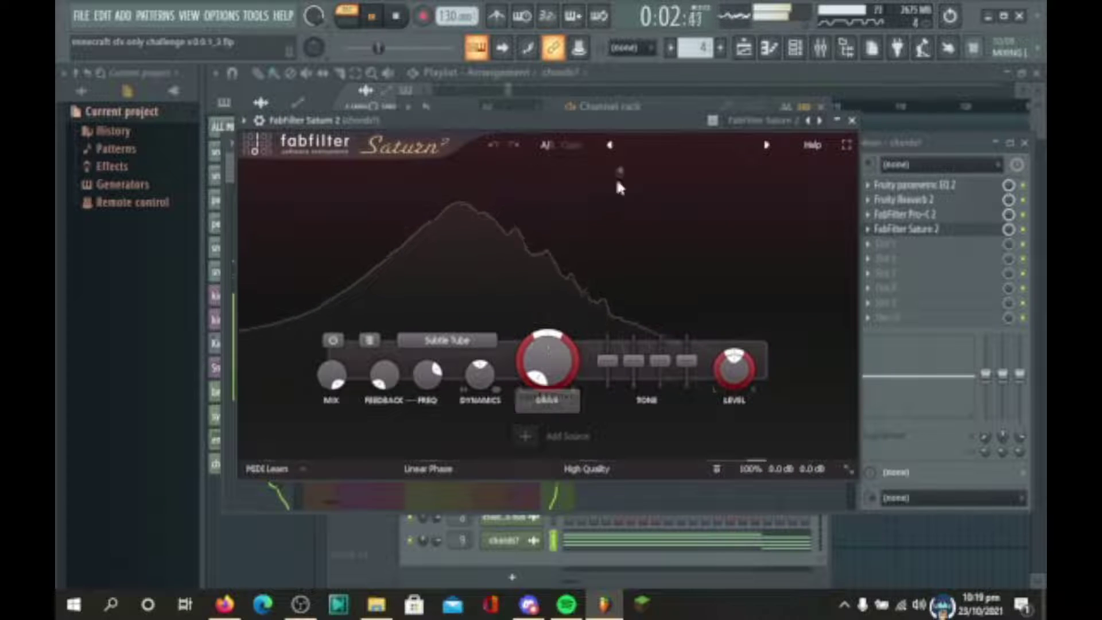
click(552, 176)
mouse_move(557, 212)
mouse_down()
mouse_move(442, 209)
mouse_move(576, 210)
mouse_up()
drag(716, 234, 743, 522)
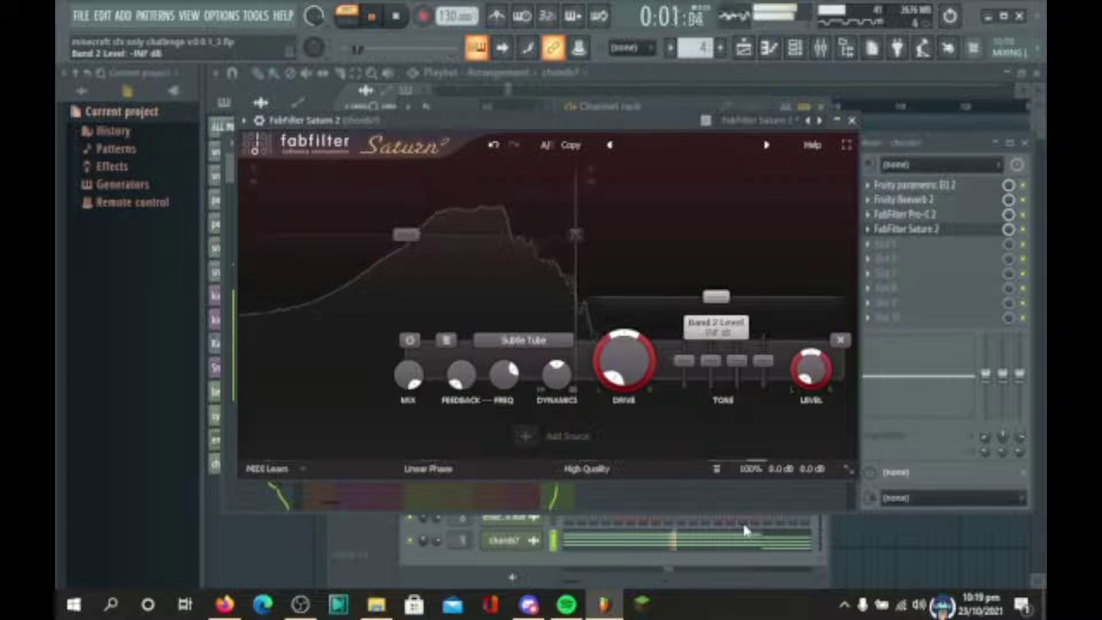
drag(567, 216, 651, 251)
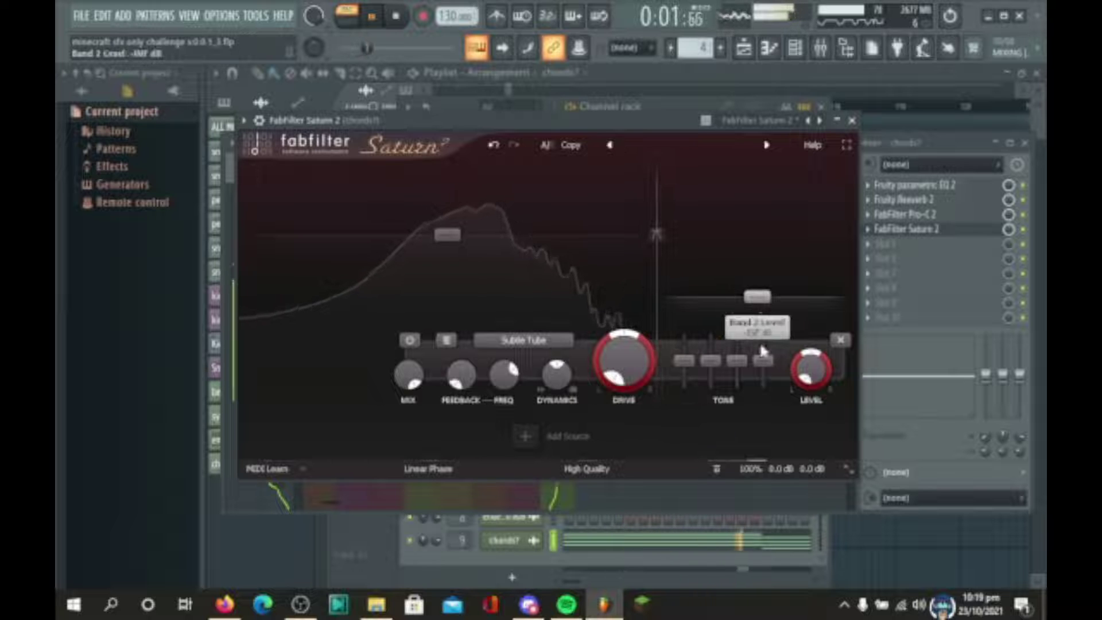
click(672, 183)
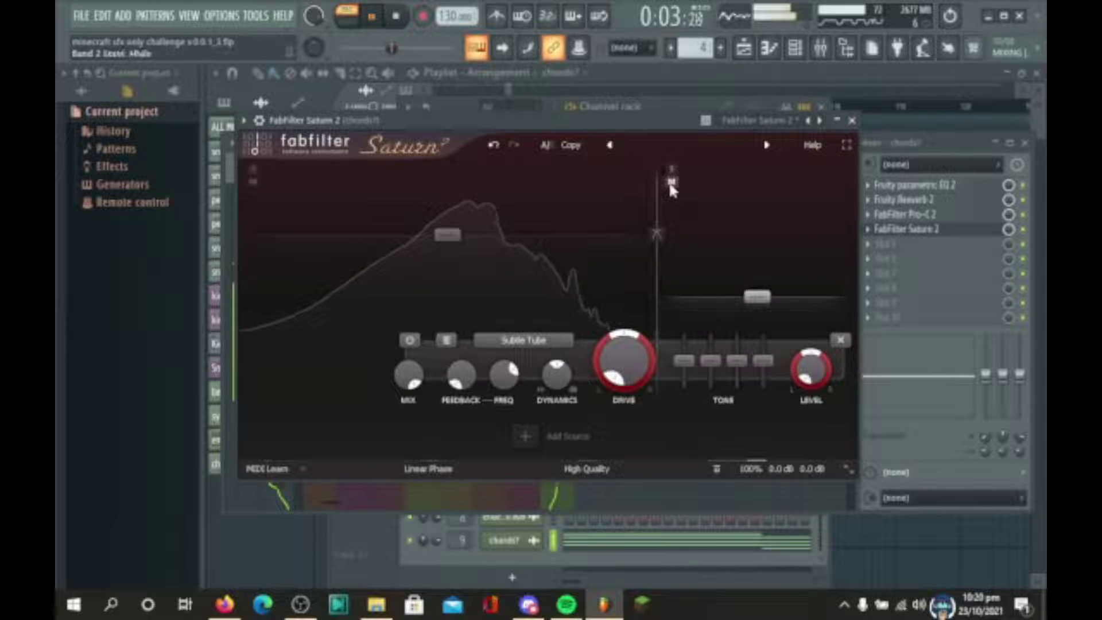
- Raise the drive of Saturn 2's band 1 and set its style to Warm Tube
drag(469, 379, 468, 357)
click(413, 340)
mouse_move(434, 358)
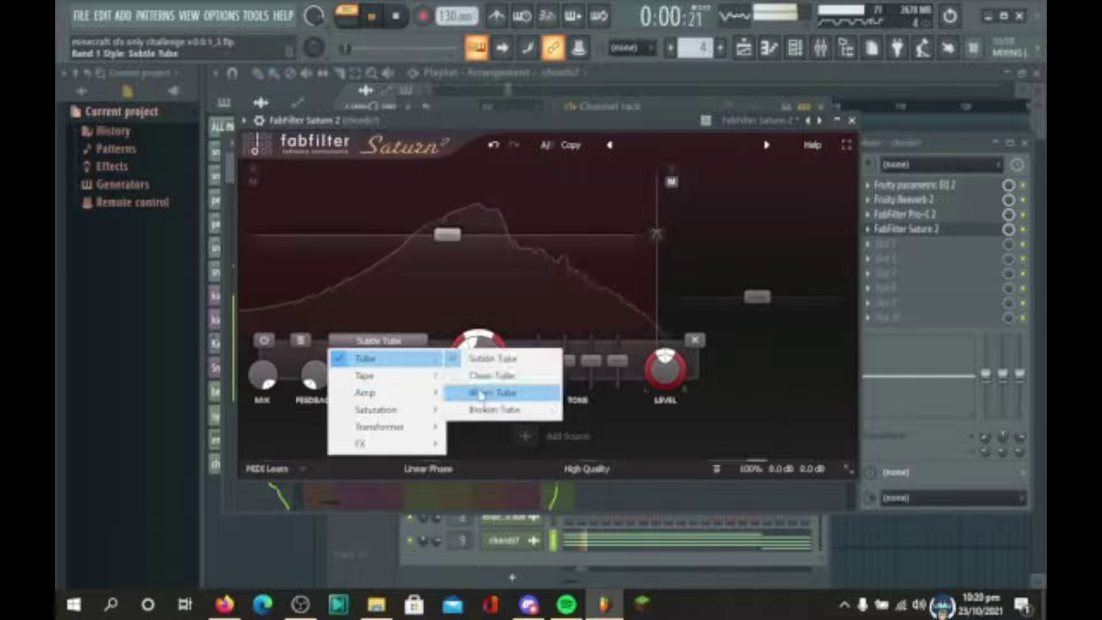
click(479, 388)
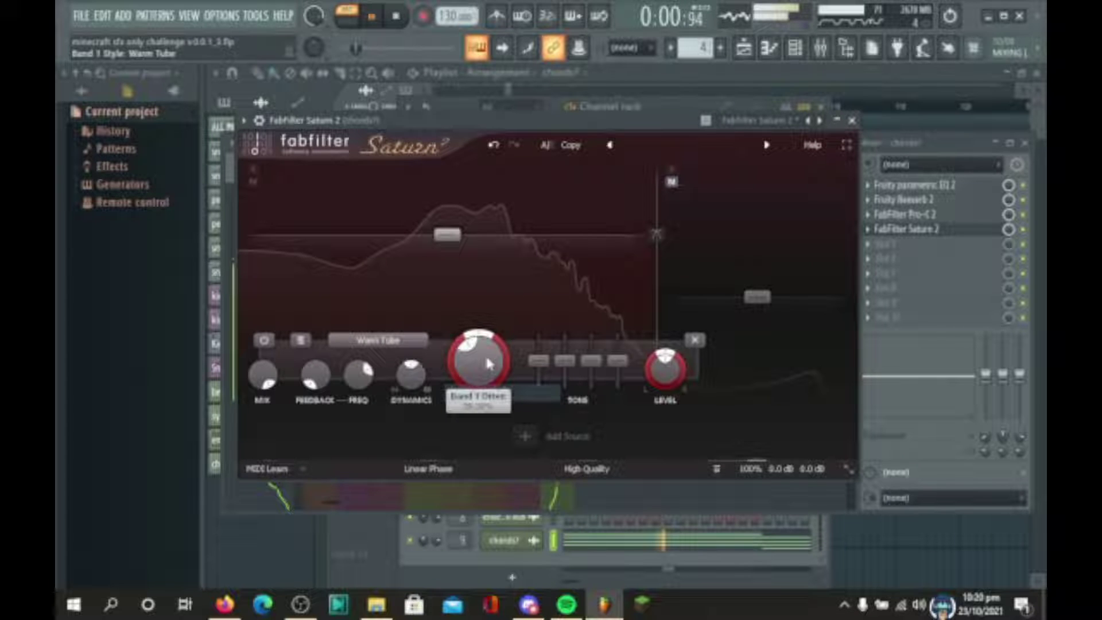
- Fine-tune the drive of Saturn 2's band 1 during playback, bringing it to about 55%
scroll(482, 355, down, 5)
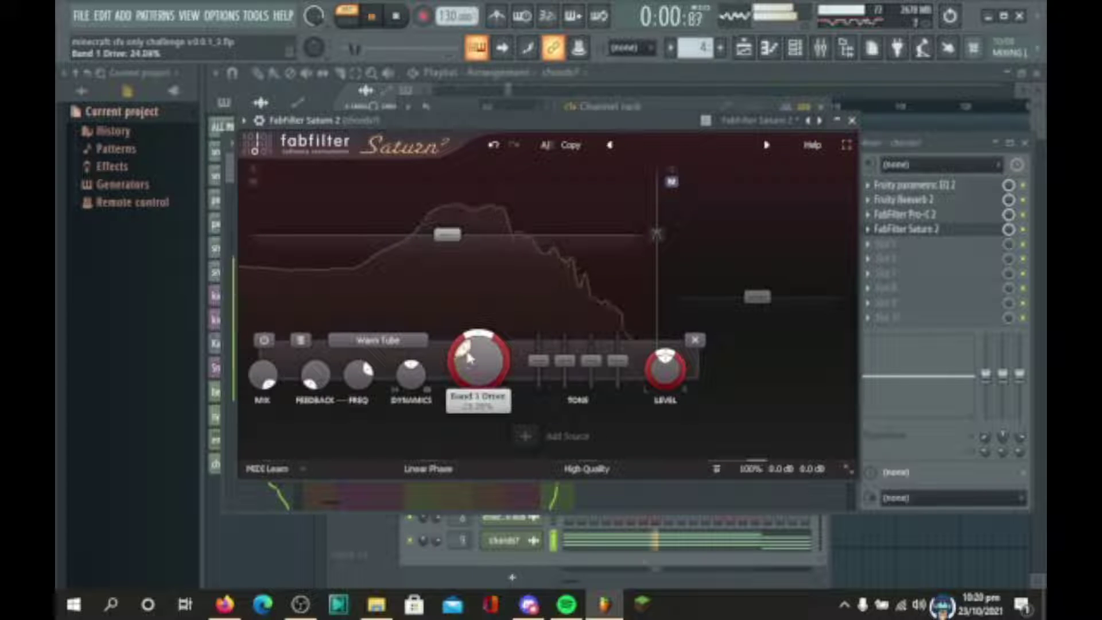
scroll(466, 358, down, 2)
mouse_move(469, 357)
mouse_down()
mouse_move(503, 375)
mouse_move(483, 352)
mouse_up()
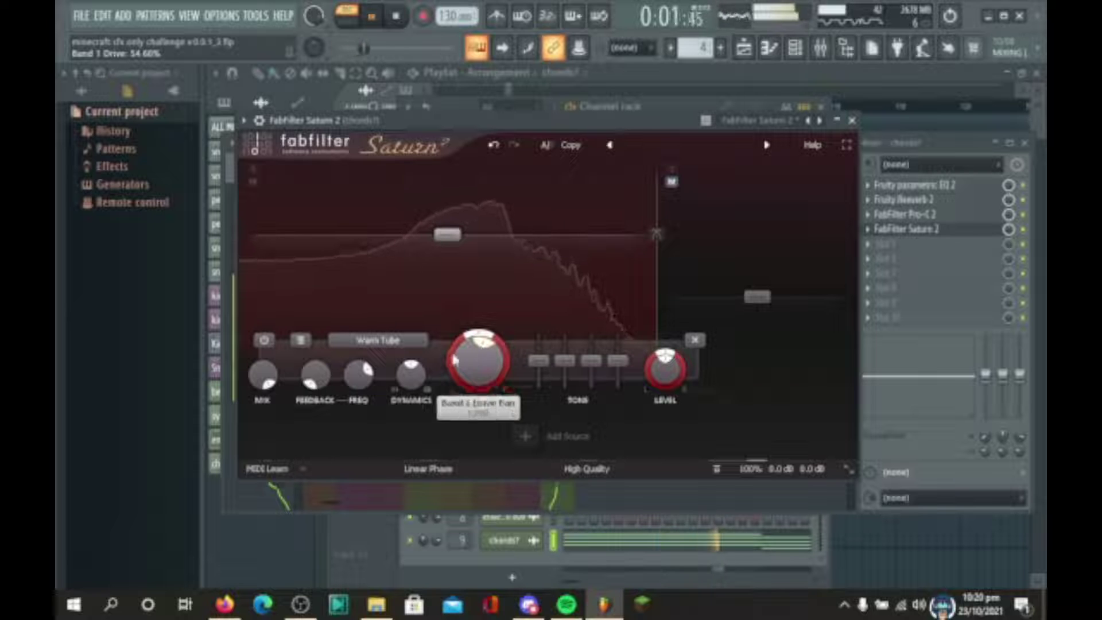
click(430, 370)
drag(432, 370, 431, 345)
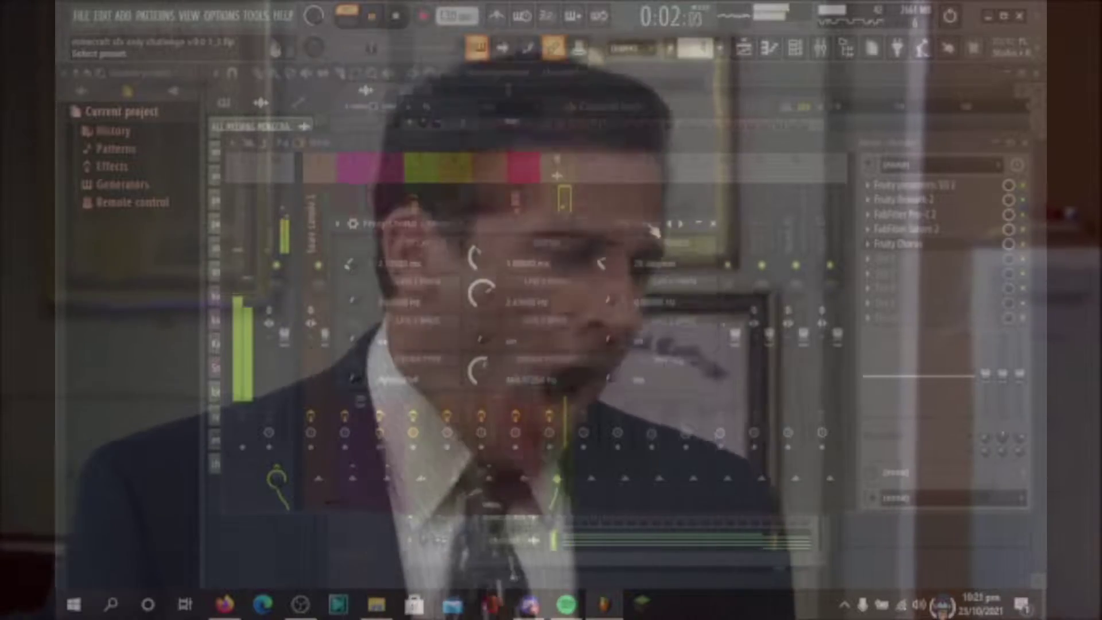
- Apply the CE Chorus preset to Fruity Chorus, return its slot mix to full, and lower the chords? track's volume to 78%
click(660, 225)
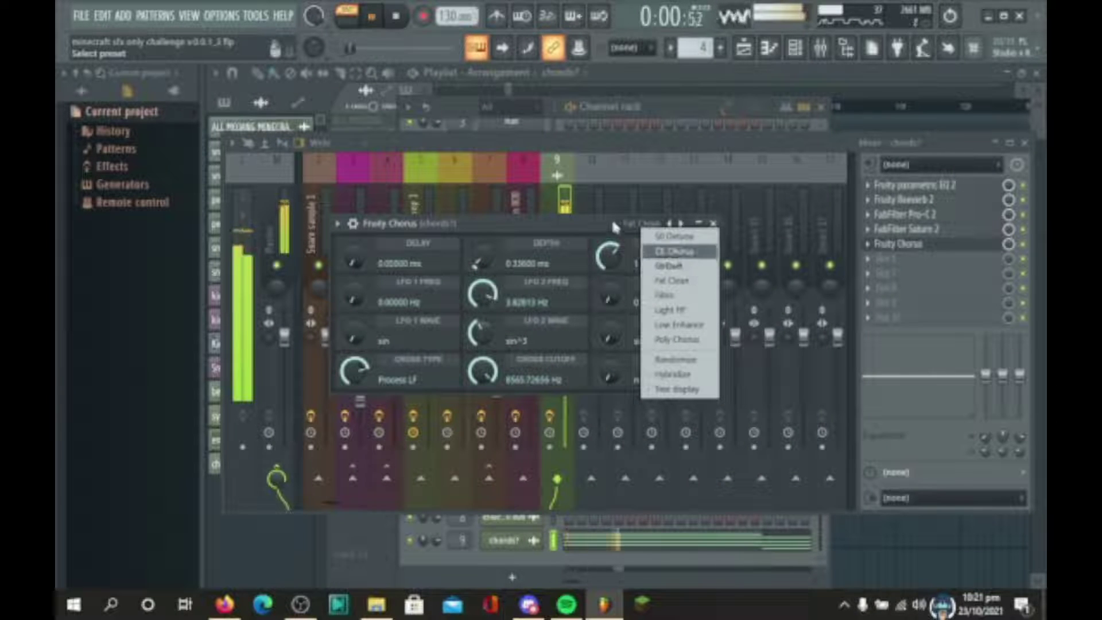
click(674, 251)
click(713, 223)
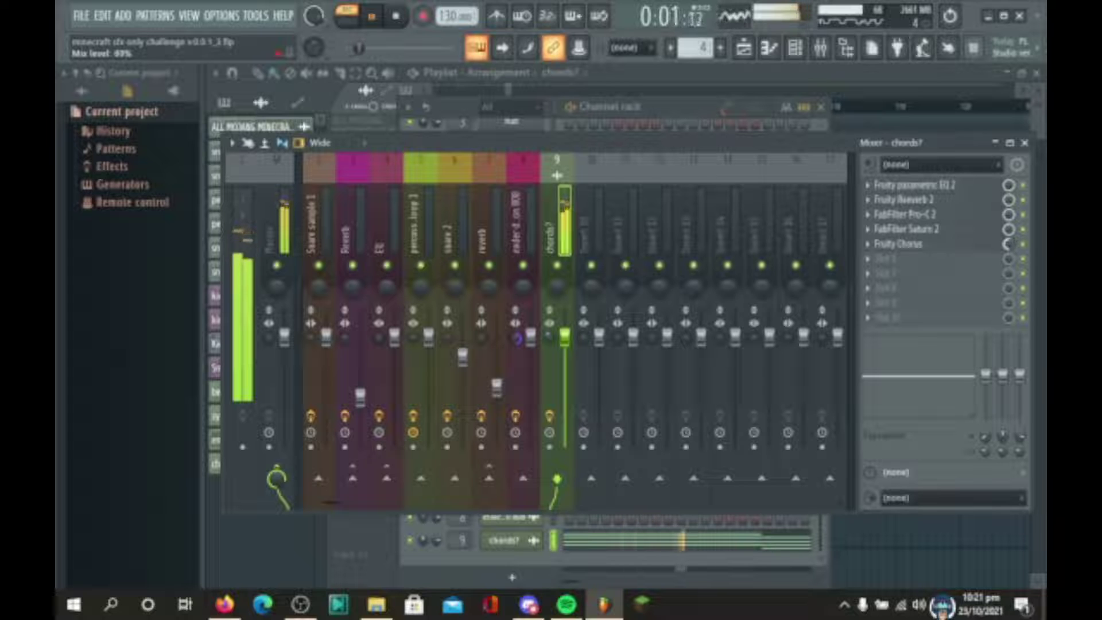
drag(1008, 244, 1011, 248)
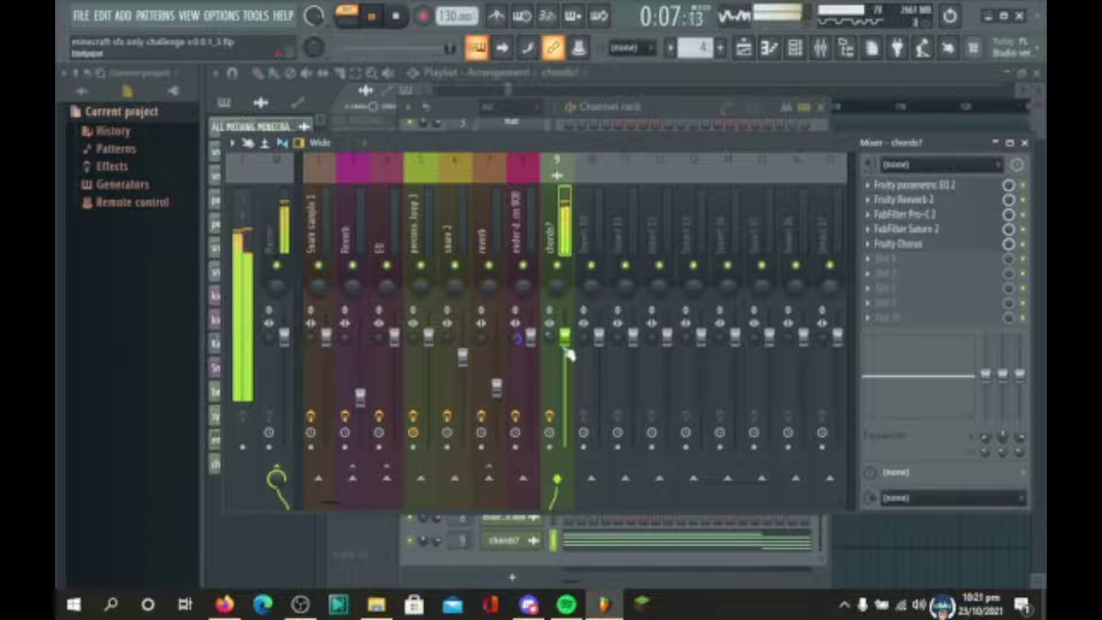
drag(567, 348, 566, 365)
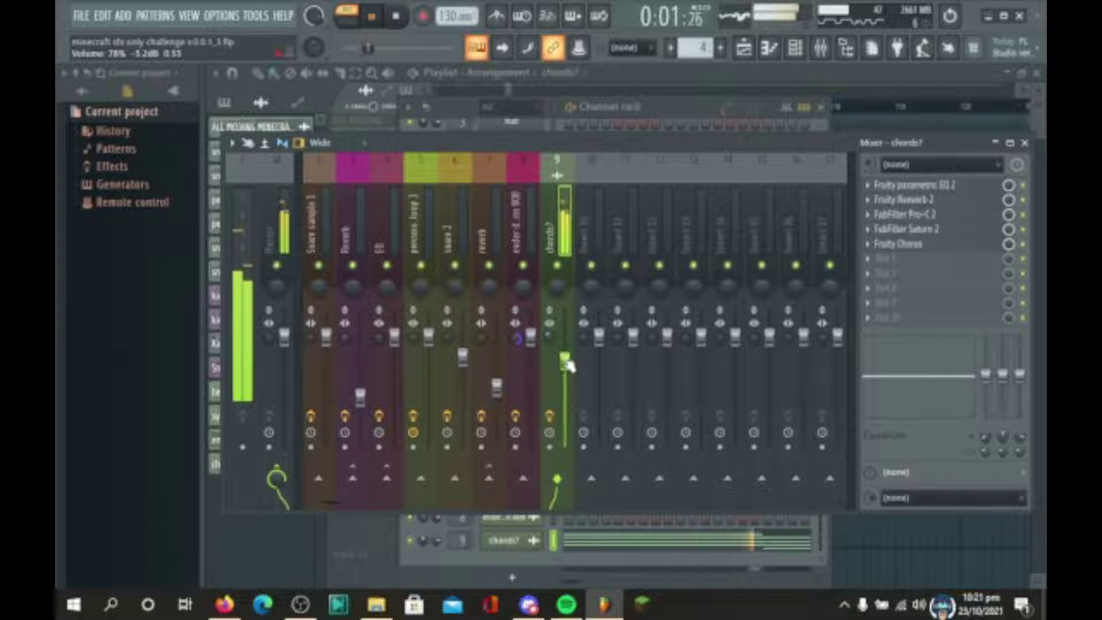
click(895, 264)
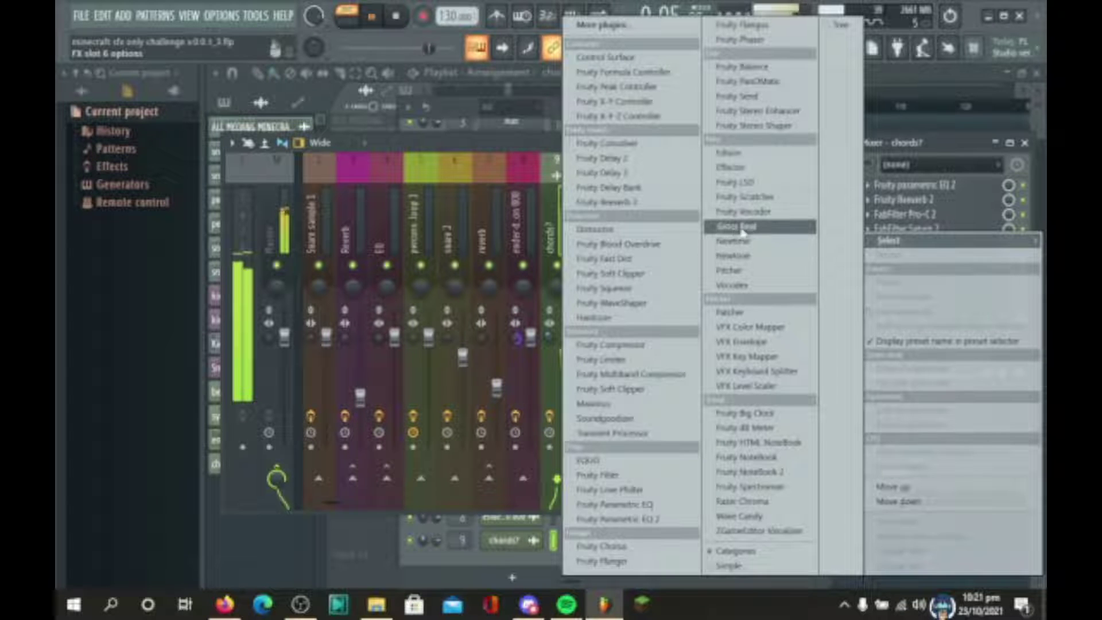
click(299, 604)
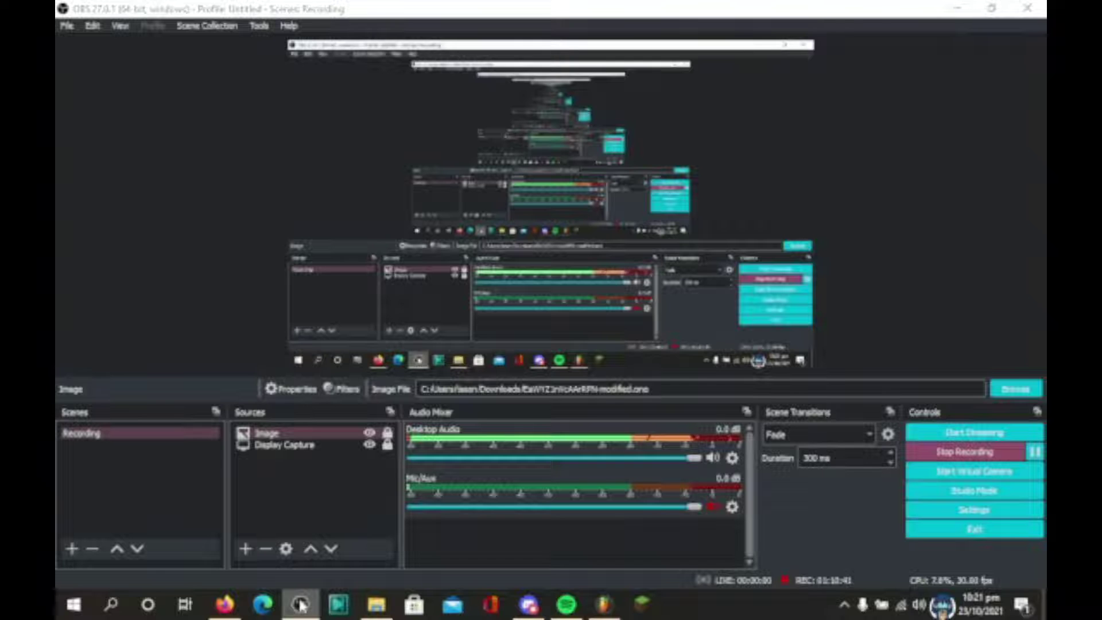
click(298, 603)
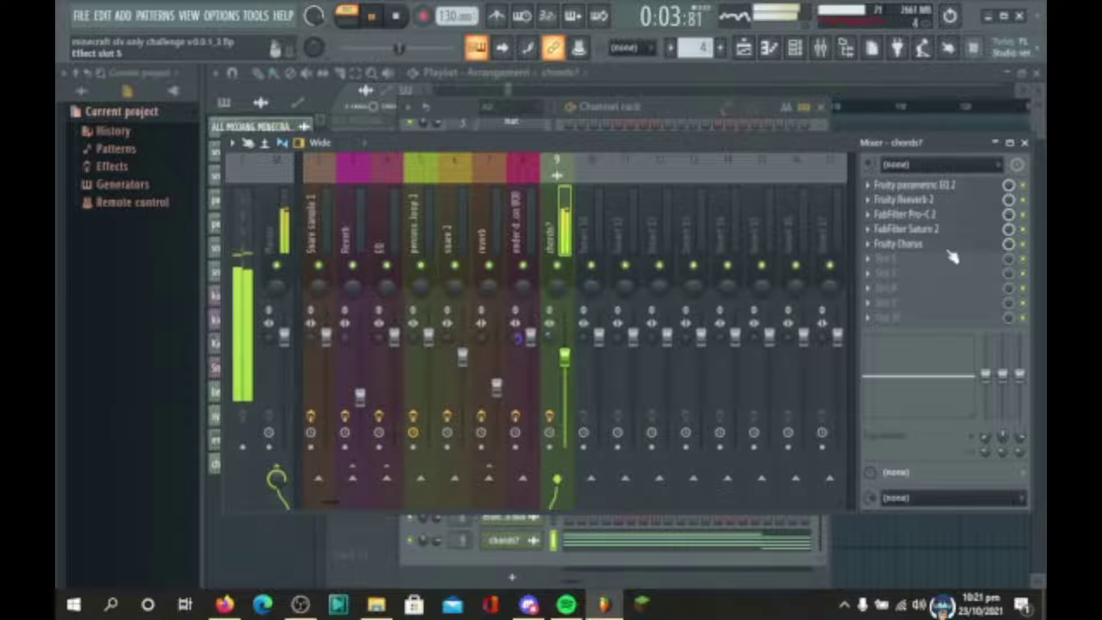
- Load Fruity Delay 3 in the chords? track's sixth slot, lower its wet output with dry at full, and restart playback
click(921, 259)
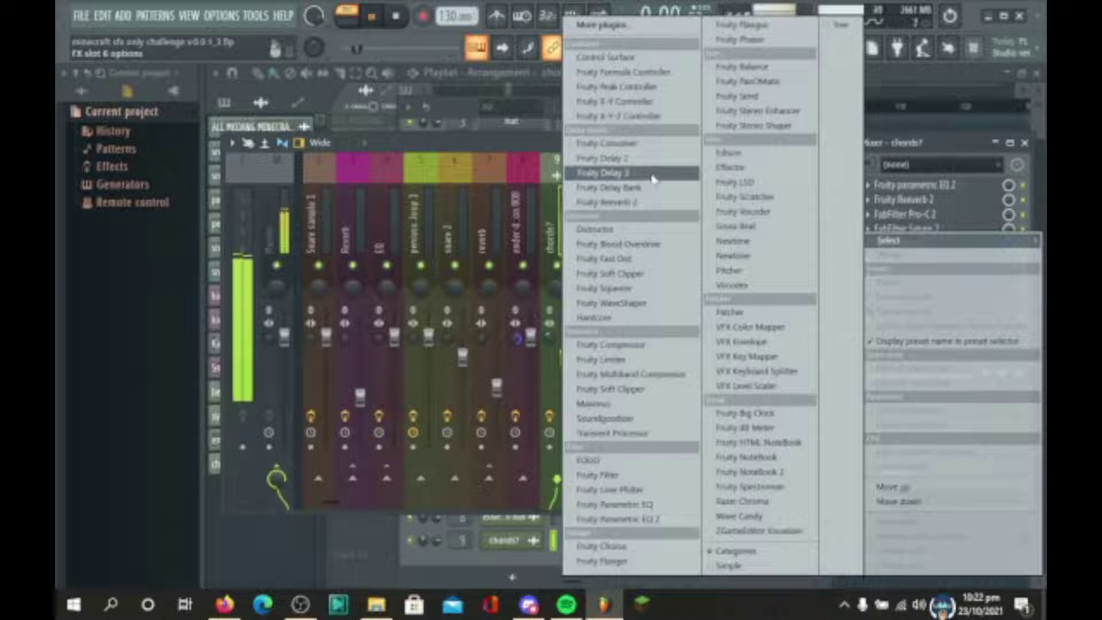
click(599, 173)
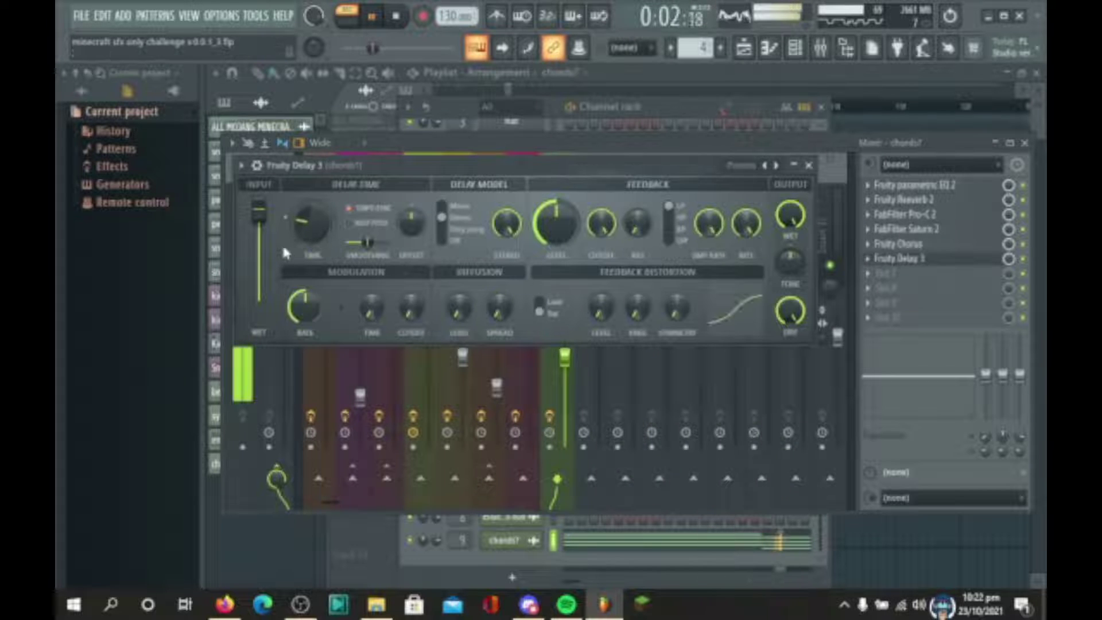
drag(509, 166, 535, 175)
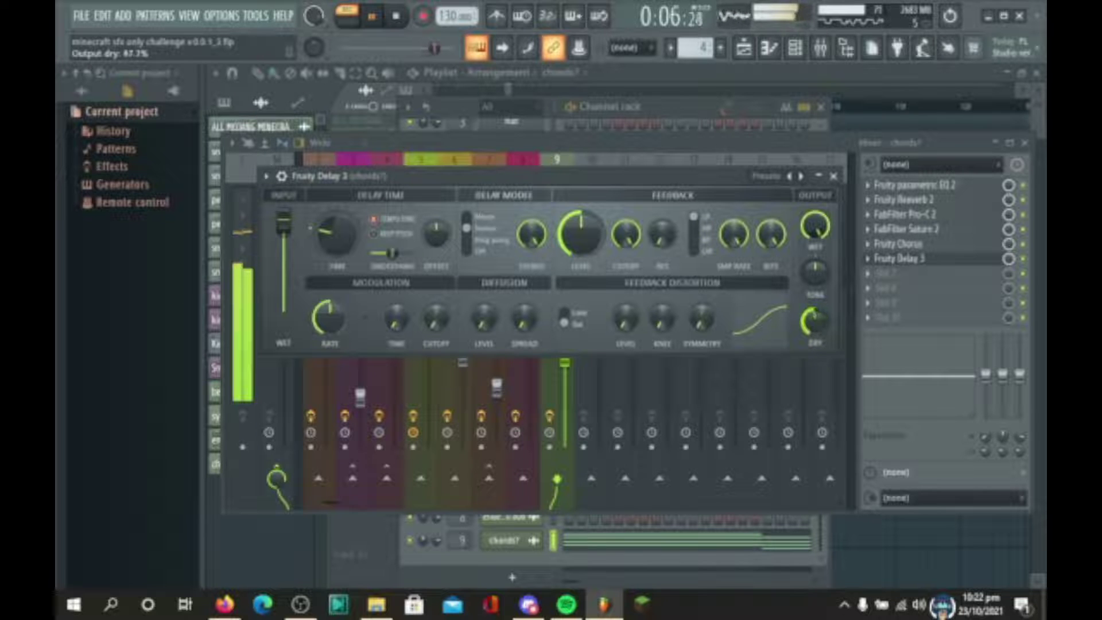
drag(815, 322, 815, 312)
drag(814, 226, 820, 229)
key(space)
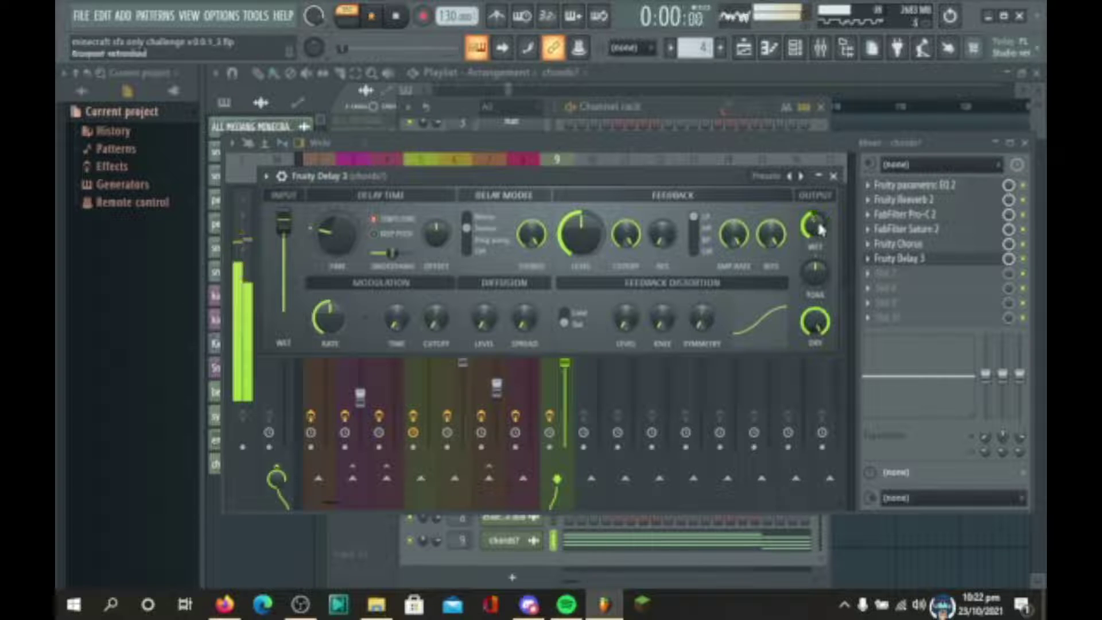
- Switch Fruity Delay 3 on the chords? track to the ping pong delay model and restart playback to audition it
key(space)
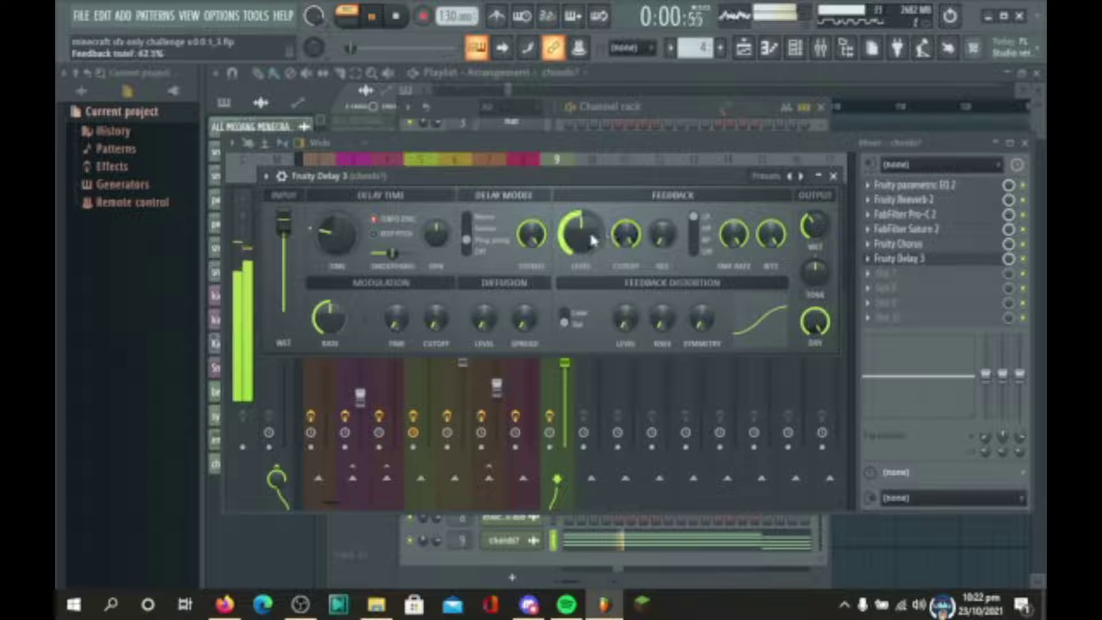
key(space)
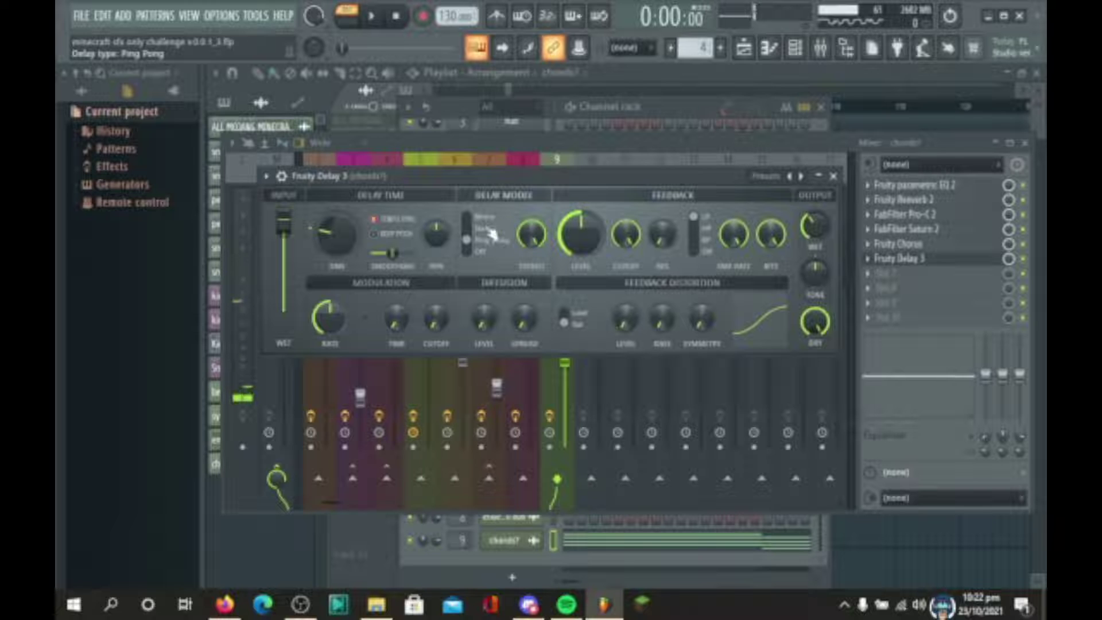
key(space)
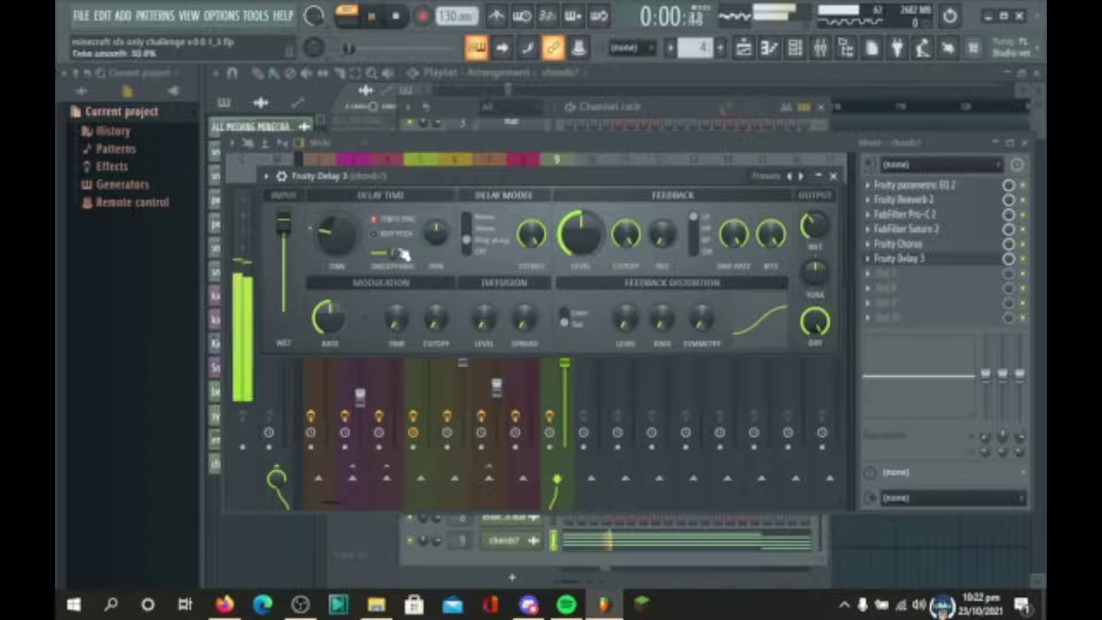
- Reset Fruity Delay 3's time smoothing and stereo amount during playback, and lower its modulation rate
right_click(397, 255)
click(432, 269)
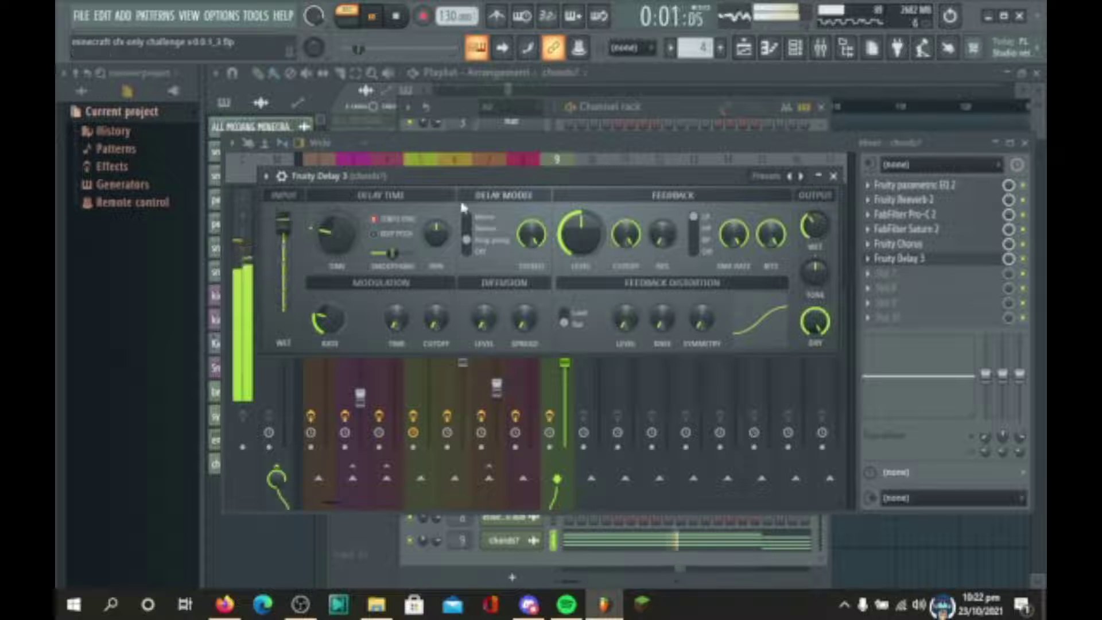
right_click(533, 235)
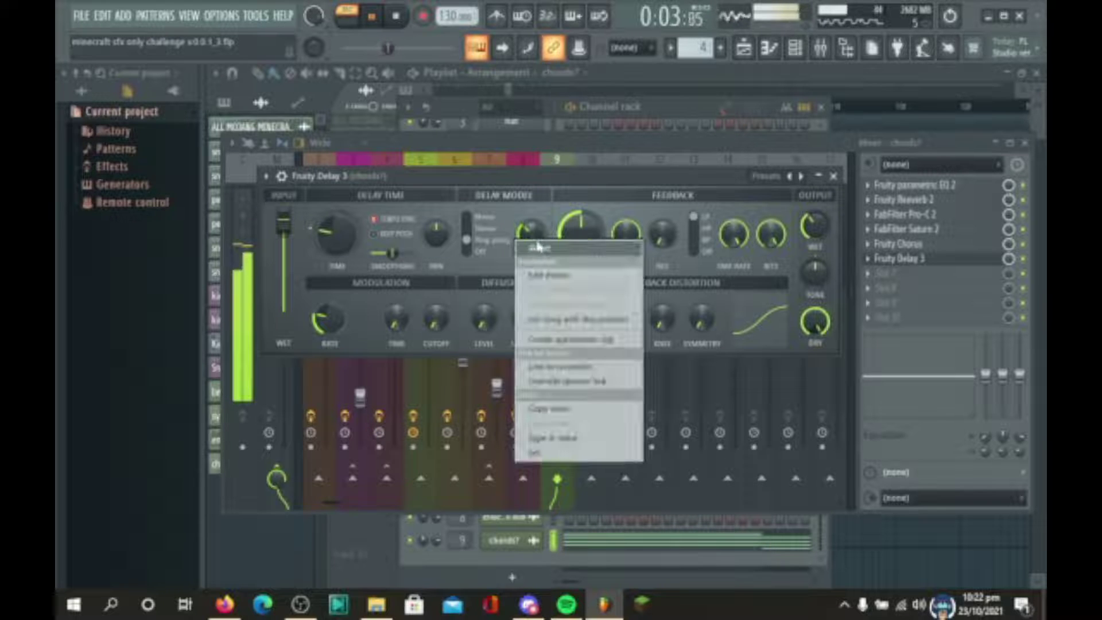
click(537, 235)
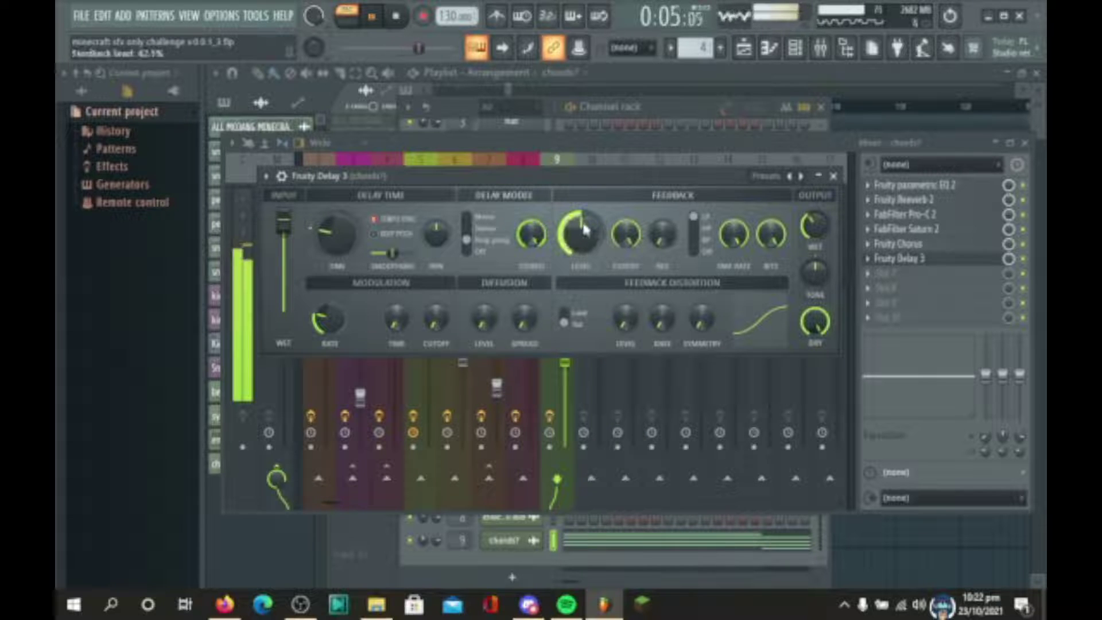
- Sweep Fruity Delay 3's delay time and bring it down to 1:0, then audition the chords with the plugin window closed
drag(342, 229, 330, 219)
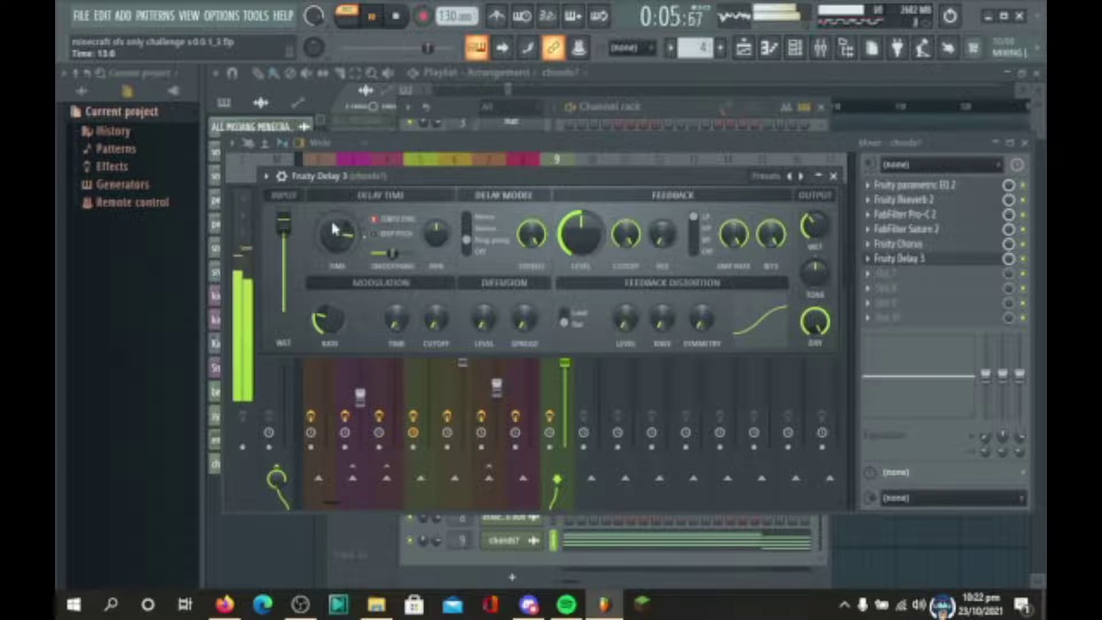
drag(331, 219, 334, 229)
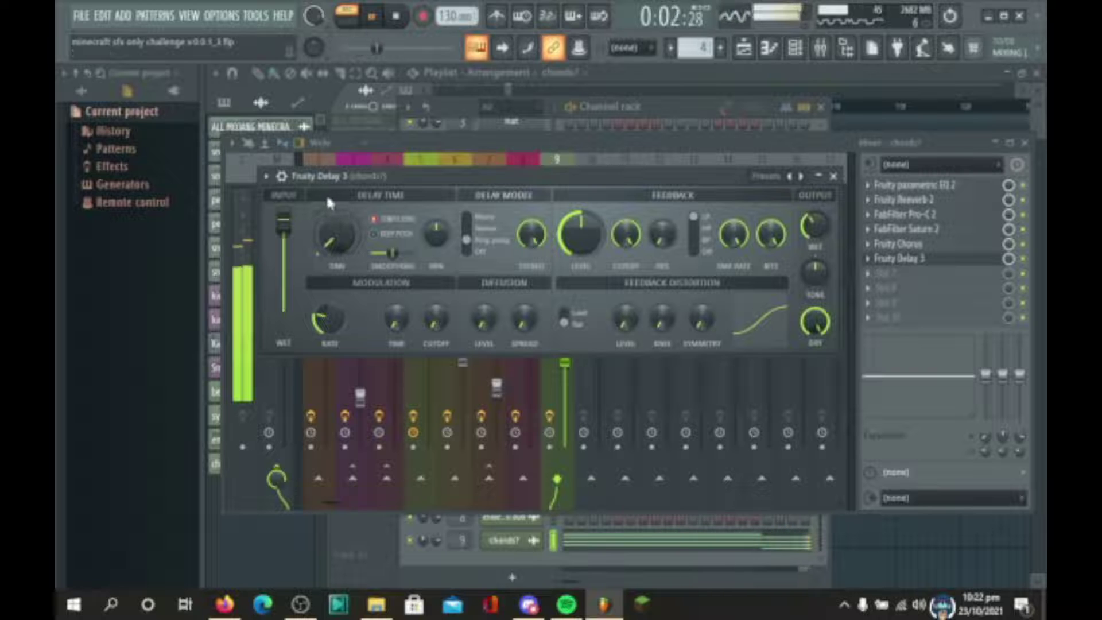
key(space)
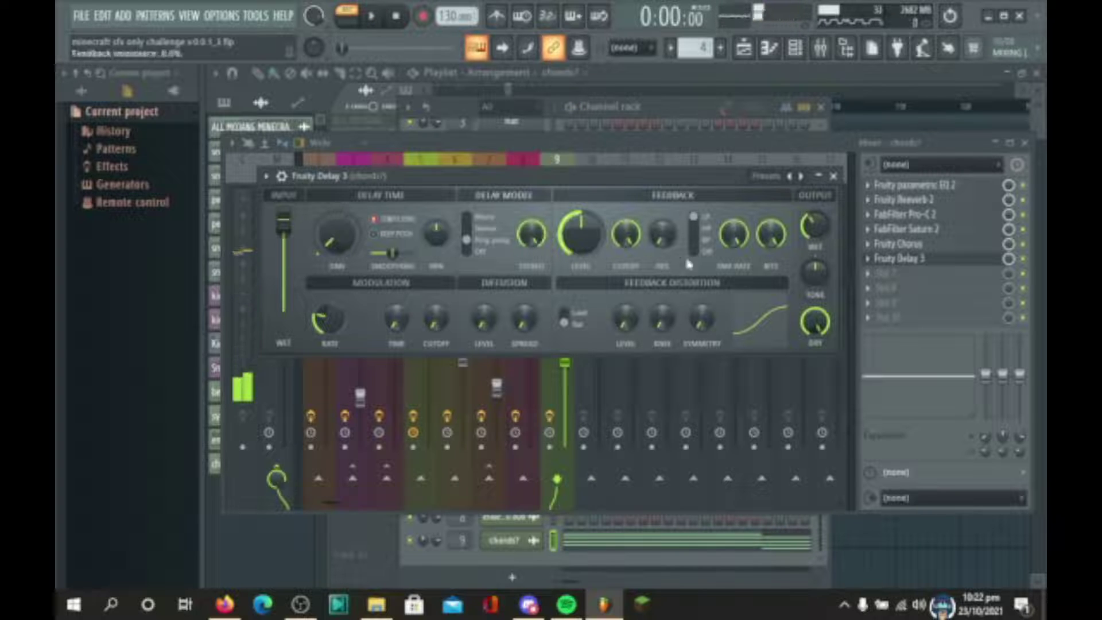
key(Escape)
key(space)
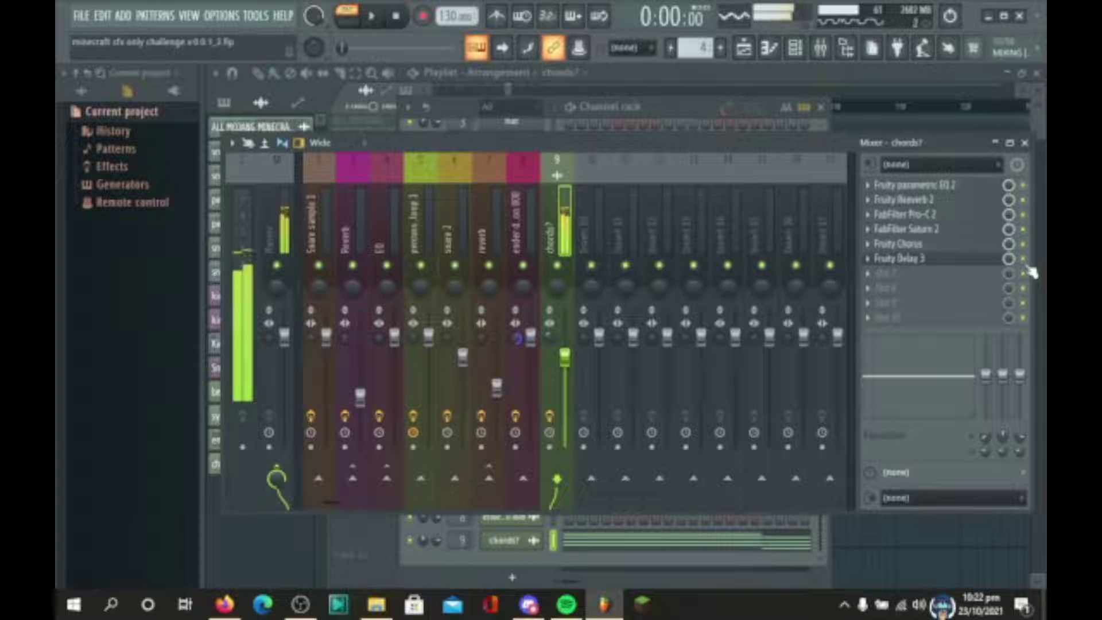
- Reopen Fruity Delay 3, raise its delay time slightly during playback, and close the plugin
click(906, 259)
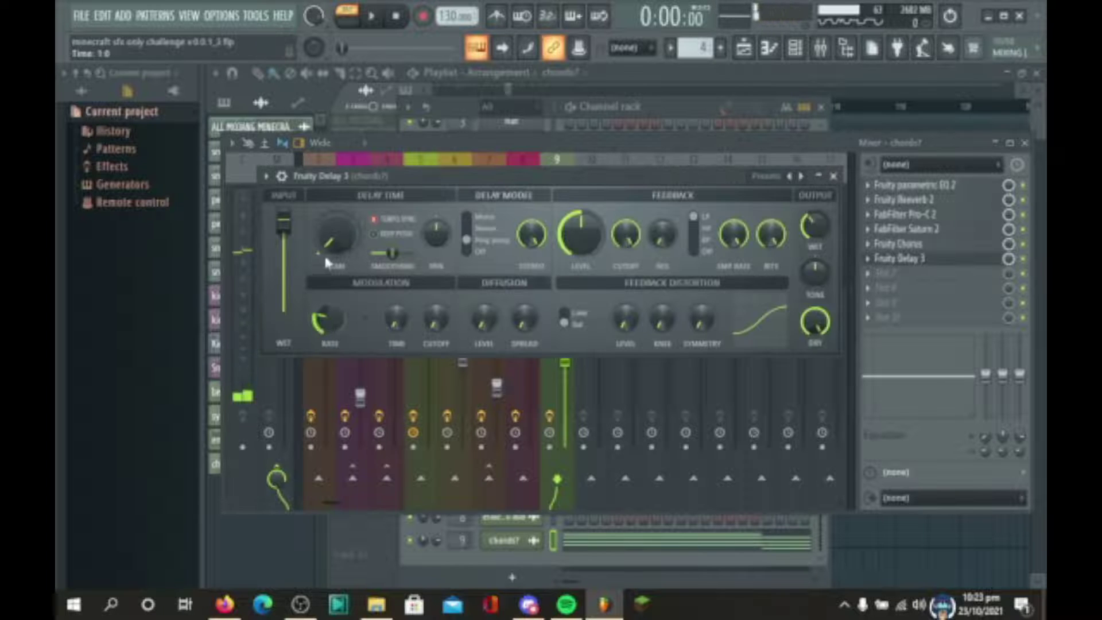
key(space)
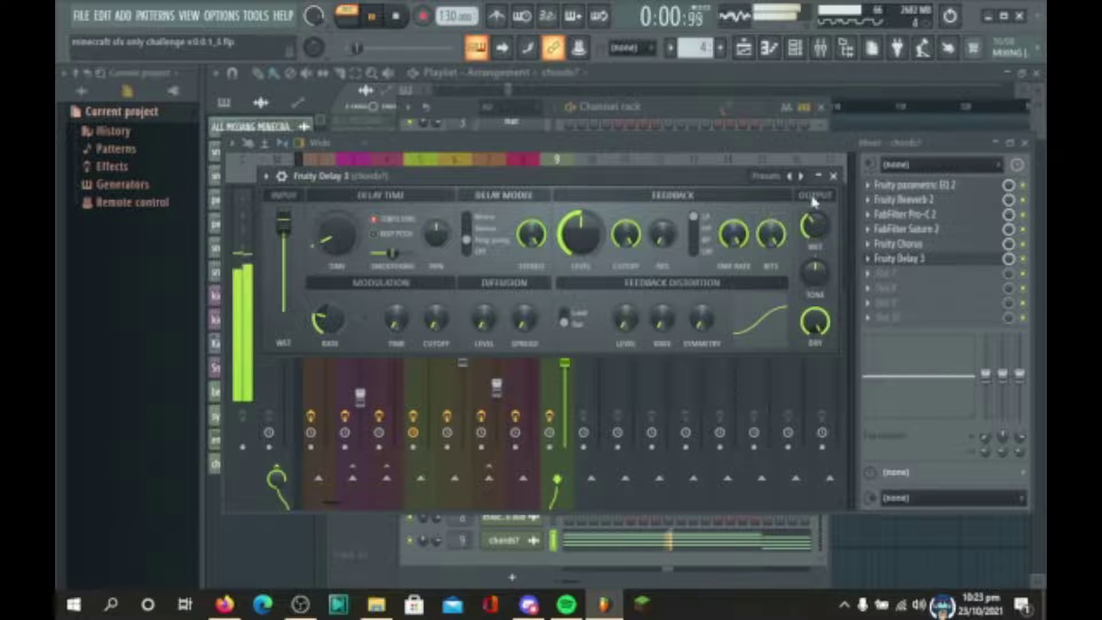
click(834, 176)
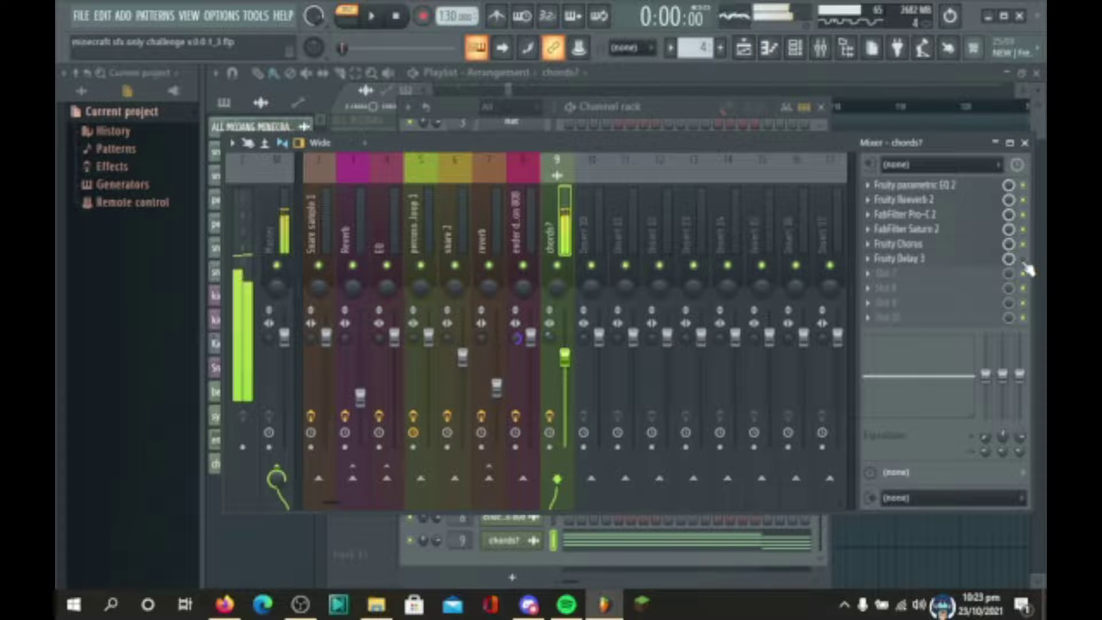
key(space)
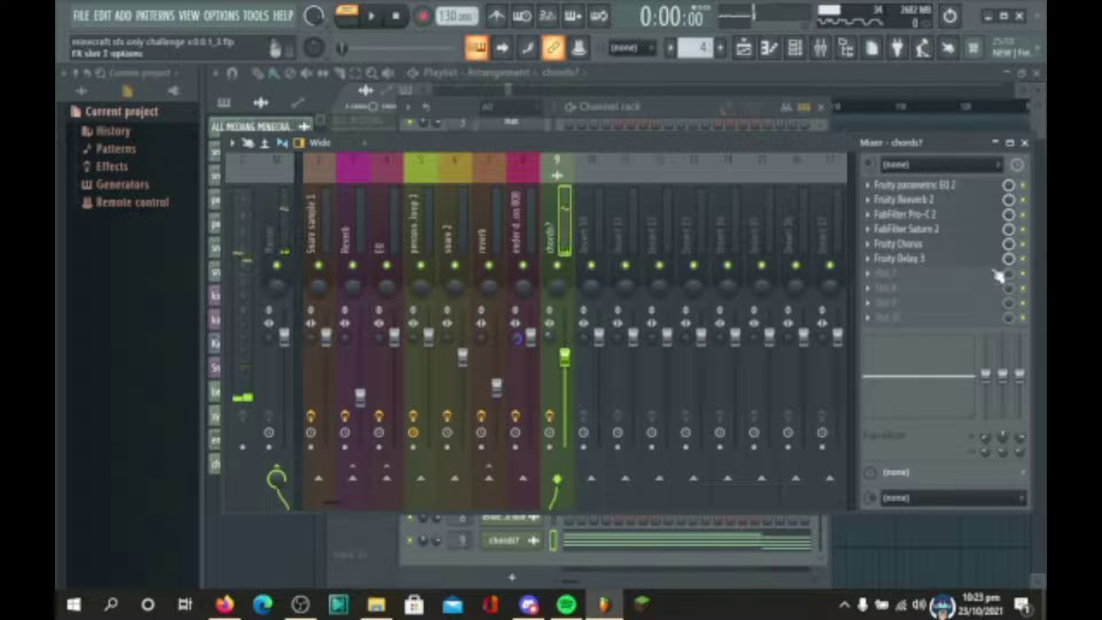
- Load Gross Beat in the chords? track's seventh slot and start playback
click(898, 282)
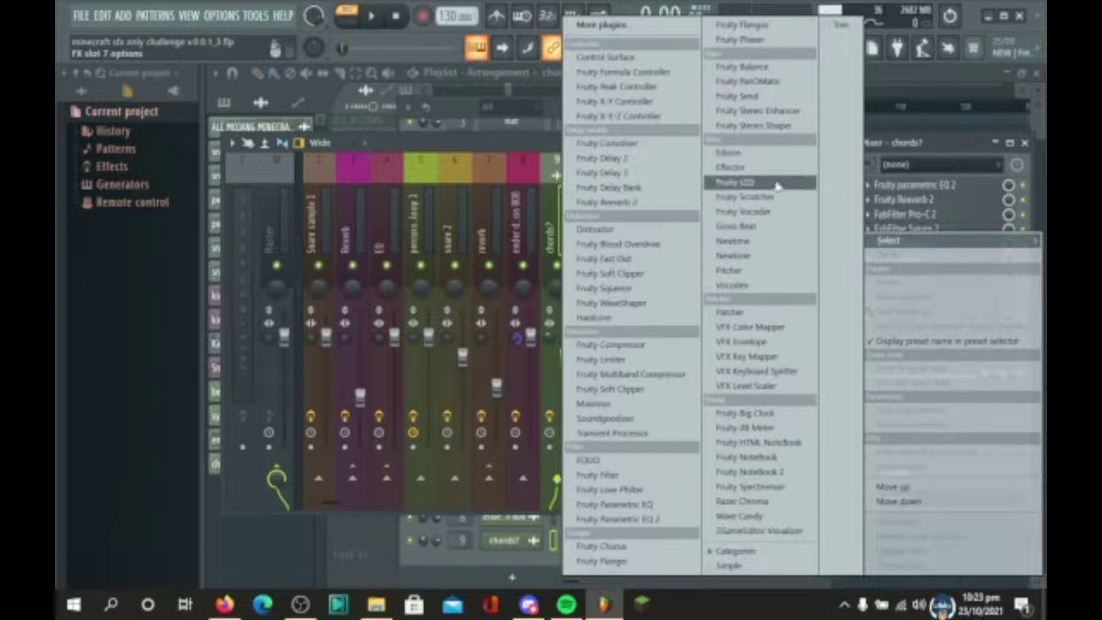
click(763, 229)
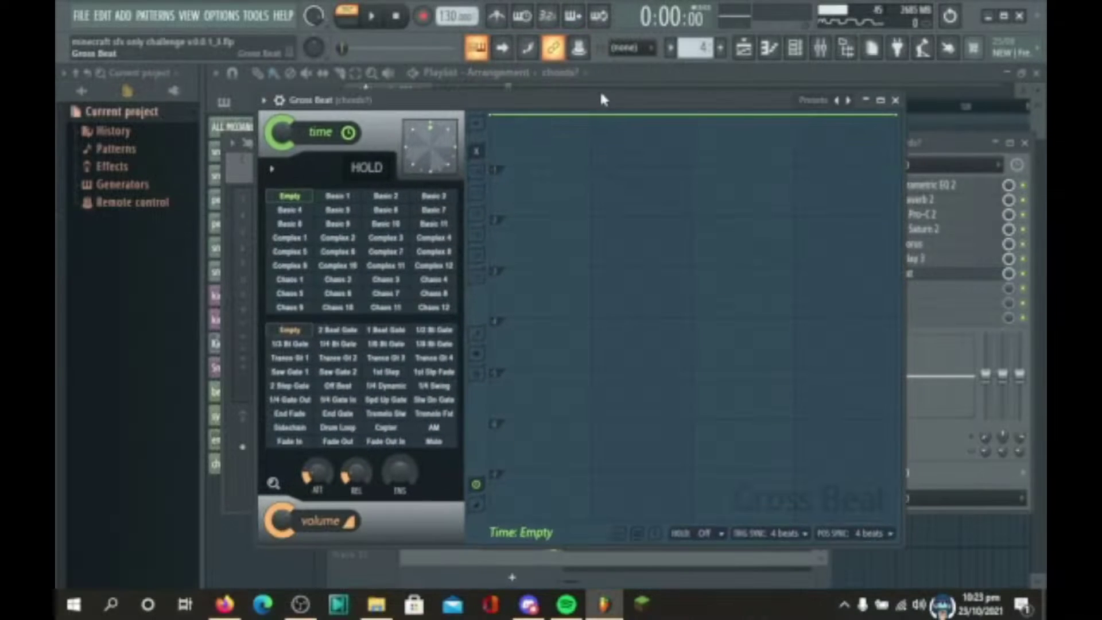
key(space)
drag(600, 99, 600, 112)
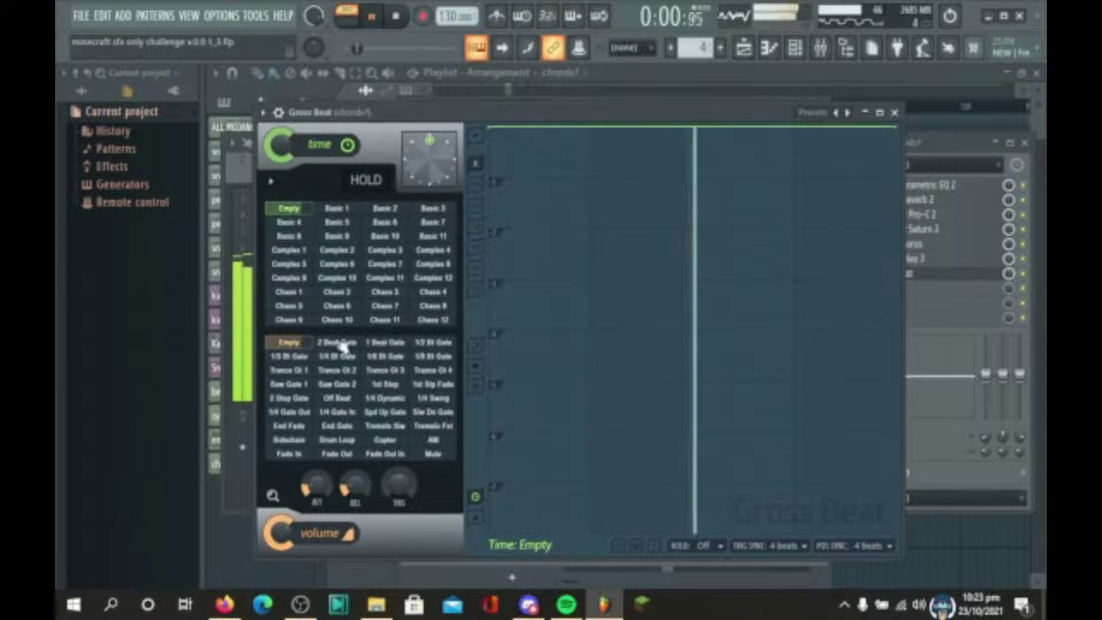
- Compare Gross Beat's End Fade, Saw Gate 1 and Saw Gate 2 volume patterns during playback, settling on Saw Gate 1
click(304, 385)
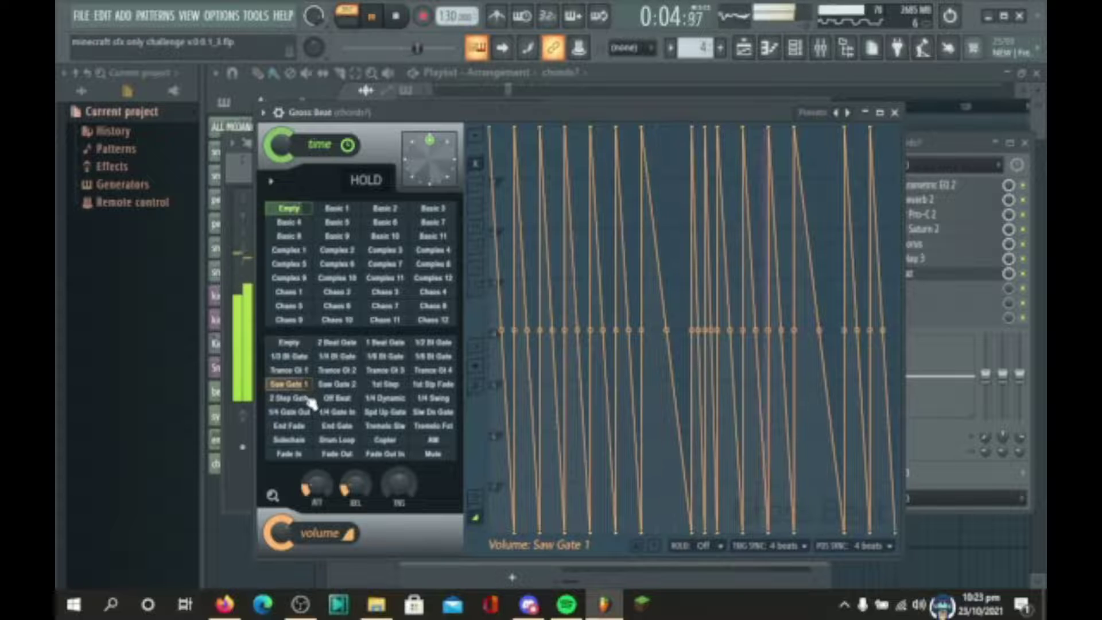
click(295, 428)
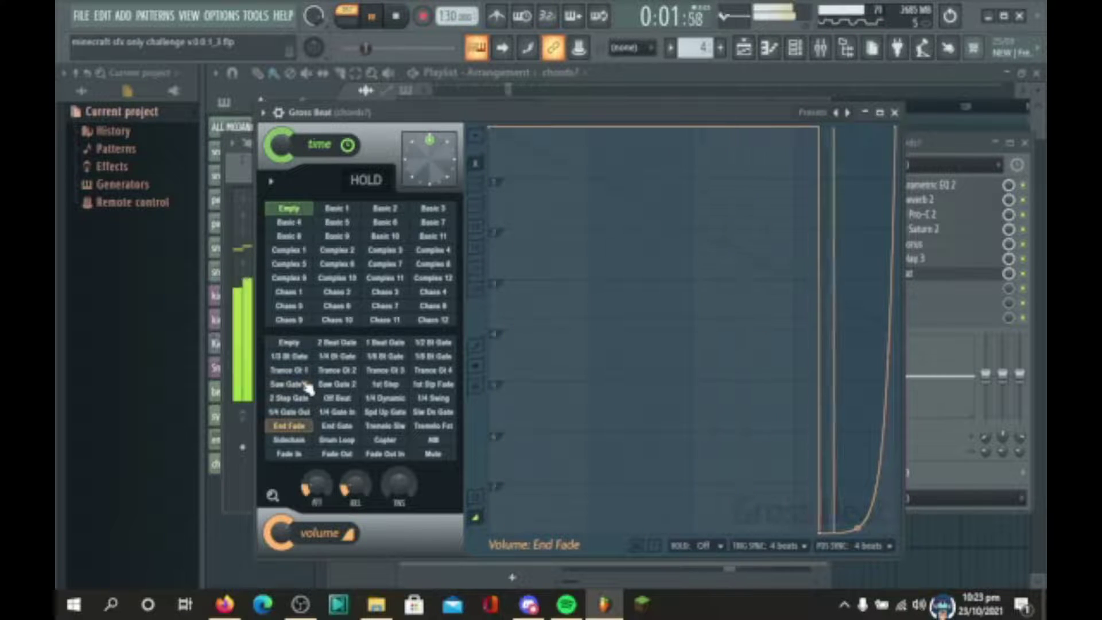
click(304, 386)
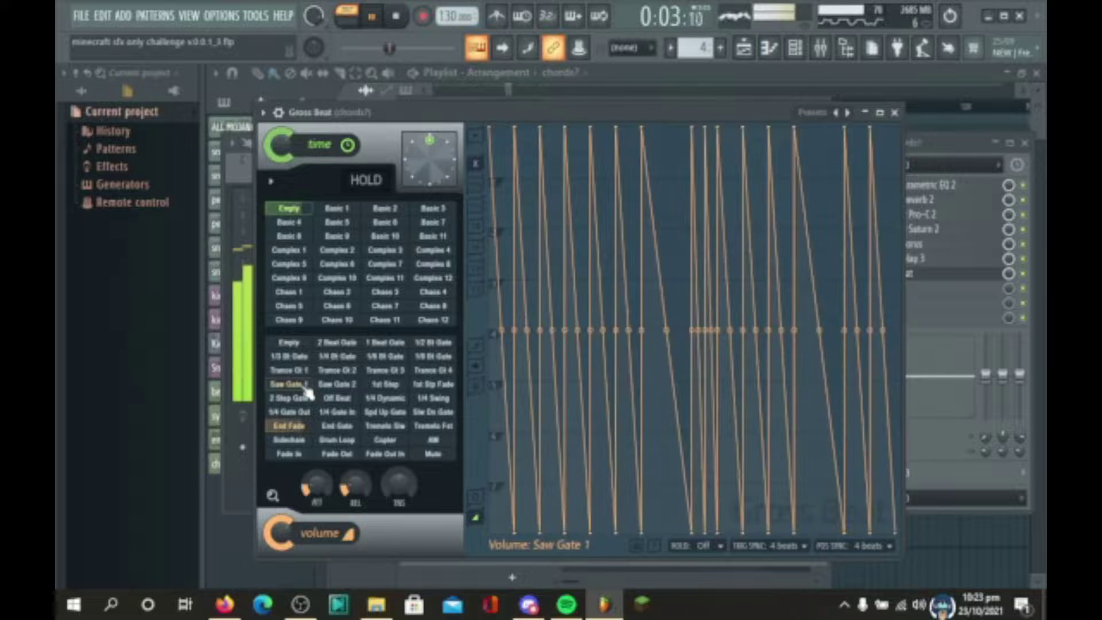
click(338, 385)
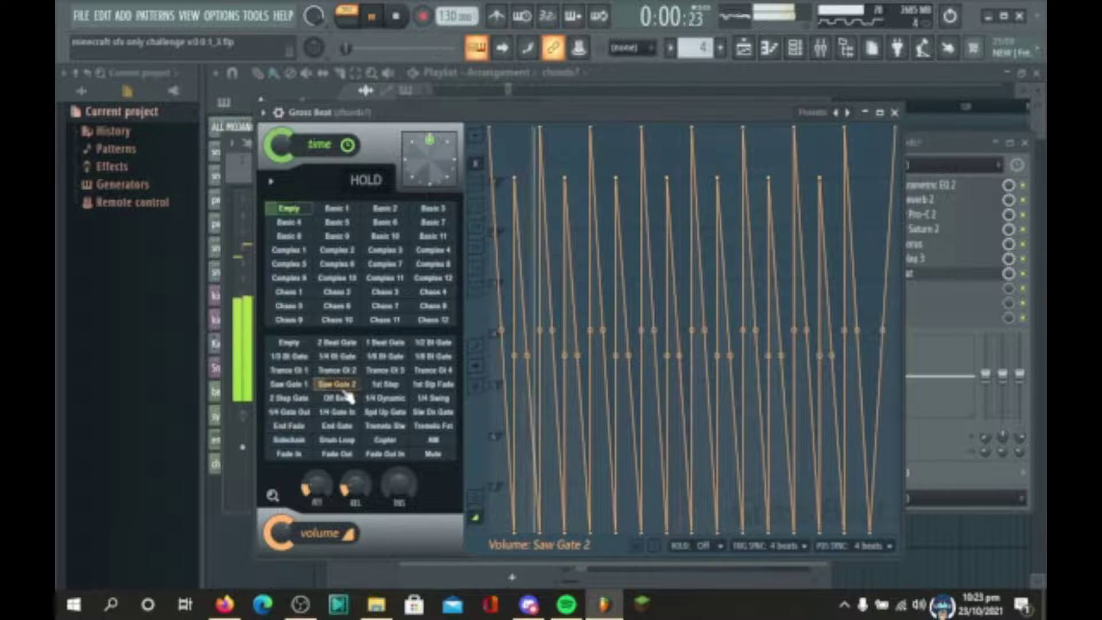
click(303, 386)
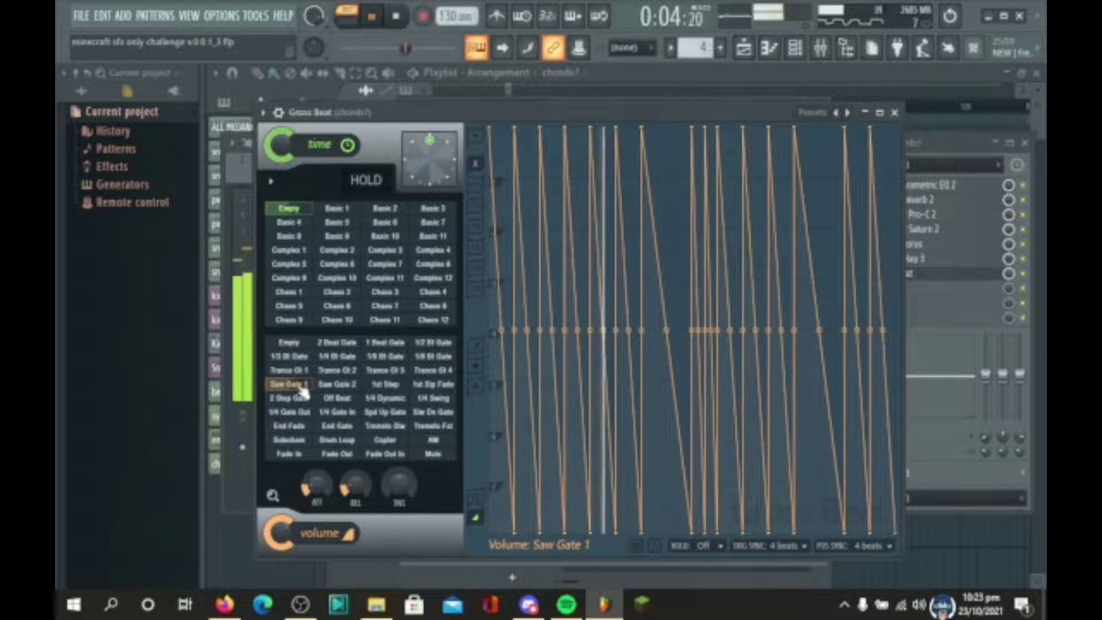
click(332, 385)
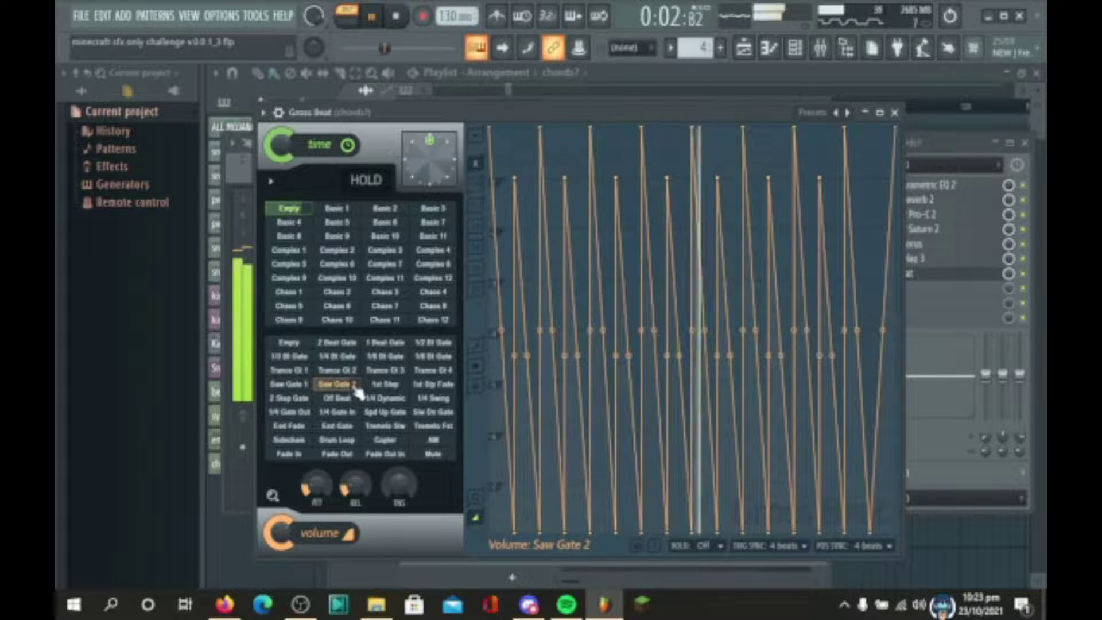
click(304, 385)
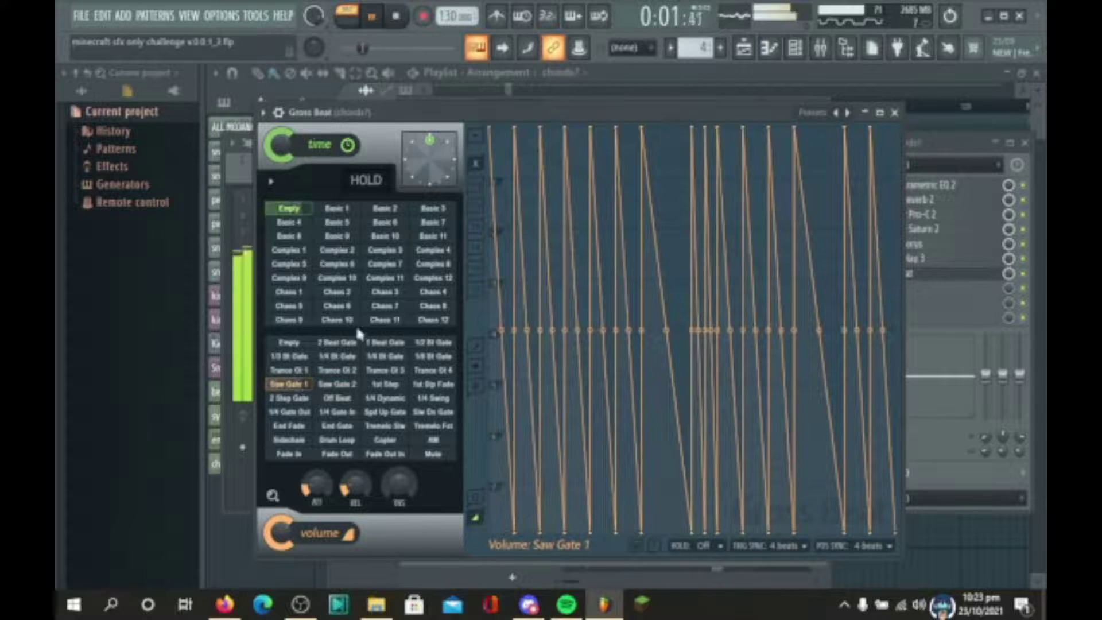
- Audition several Gross Beat time patterns, including Chaos 6, Complex 10 and Basic 11, settle on Chaos 1 and close the plugin
click(339, 307)
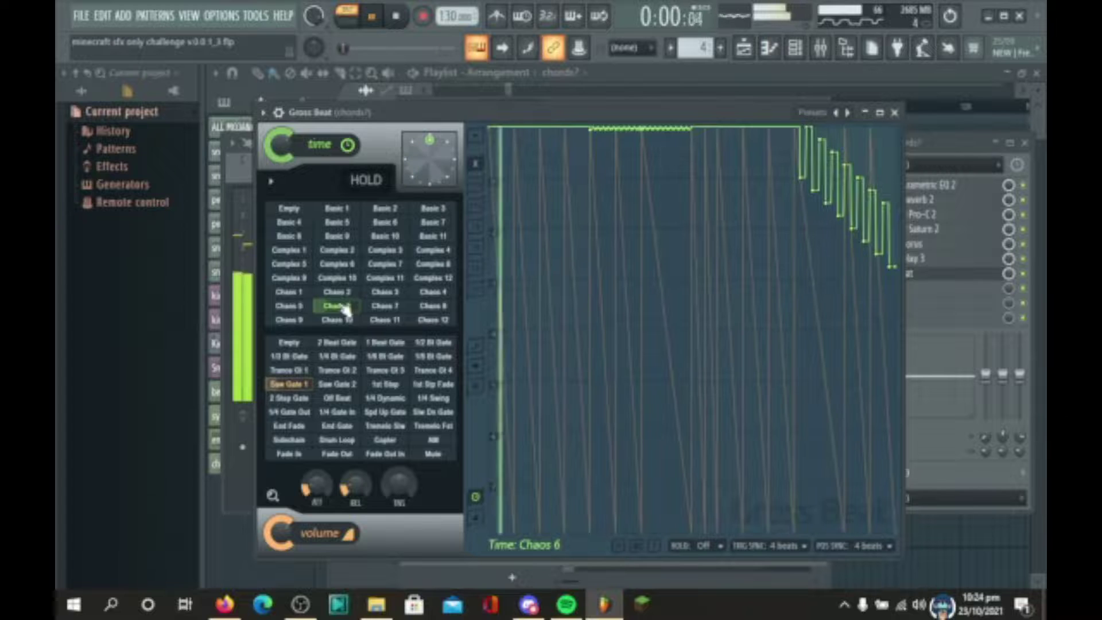
click(344, 279)
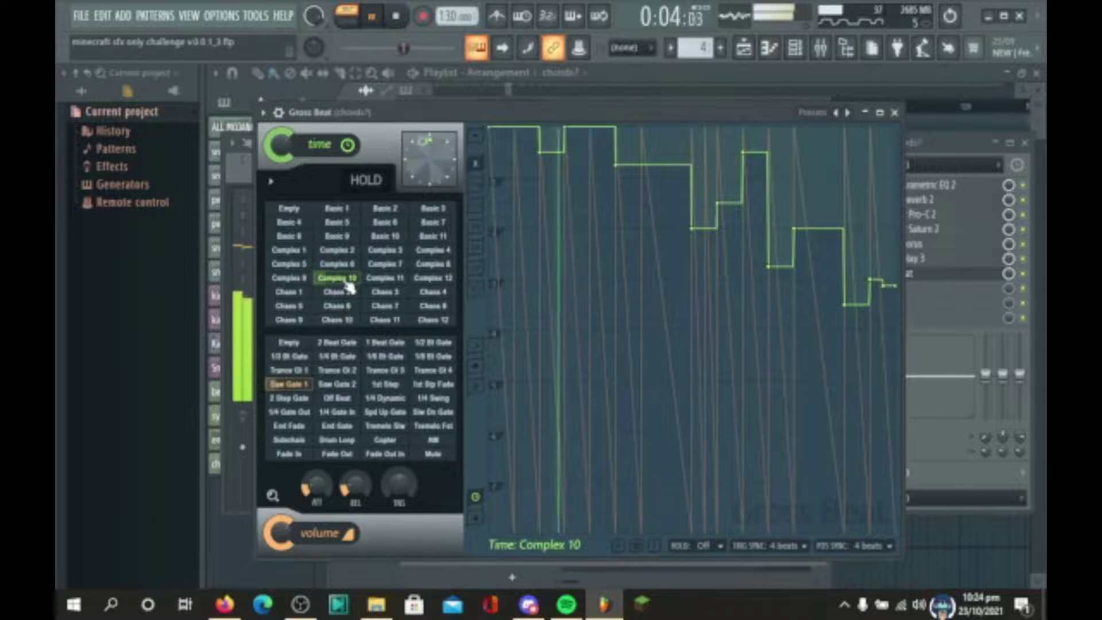
click(392, 304)
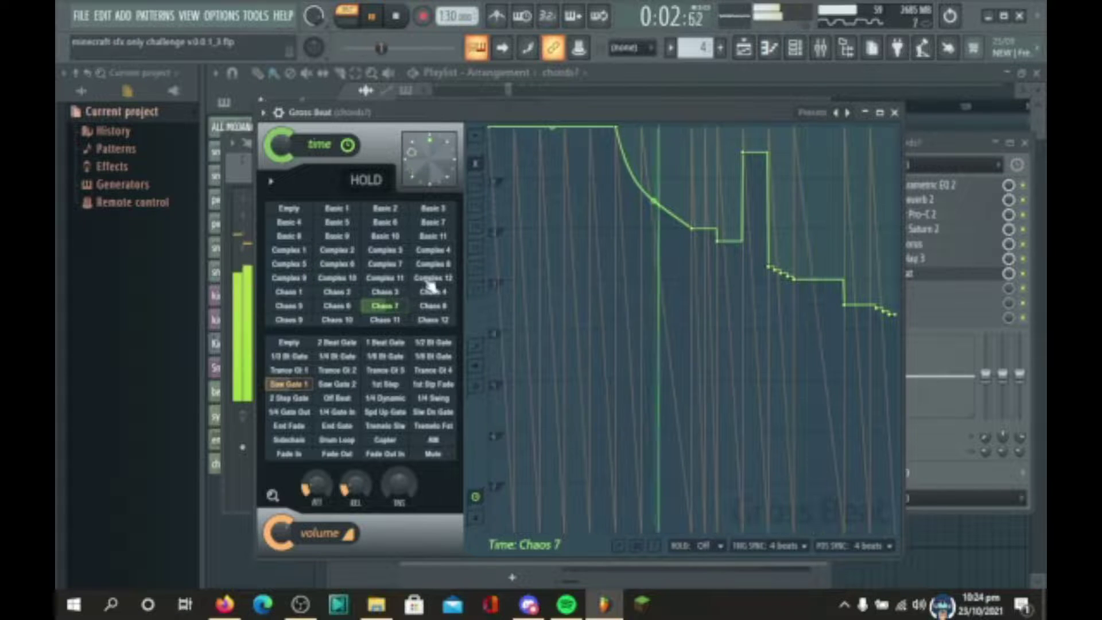
click(428, 237)
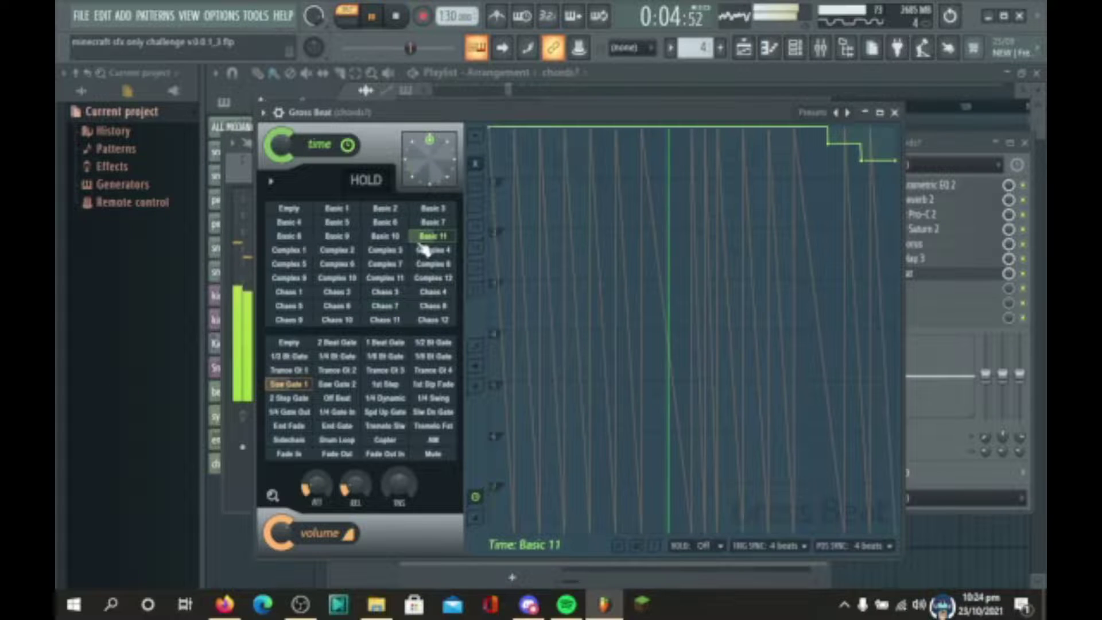
click(304, 279)
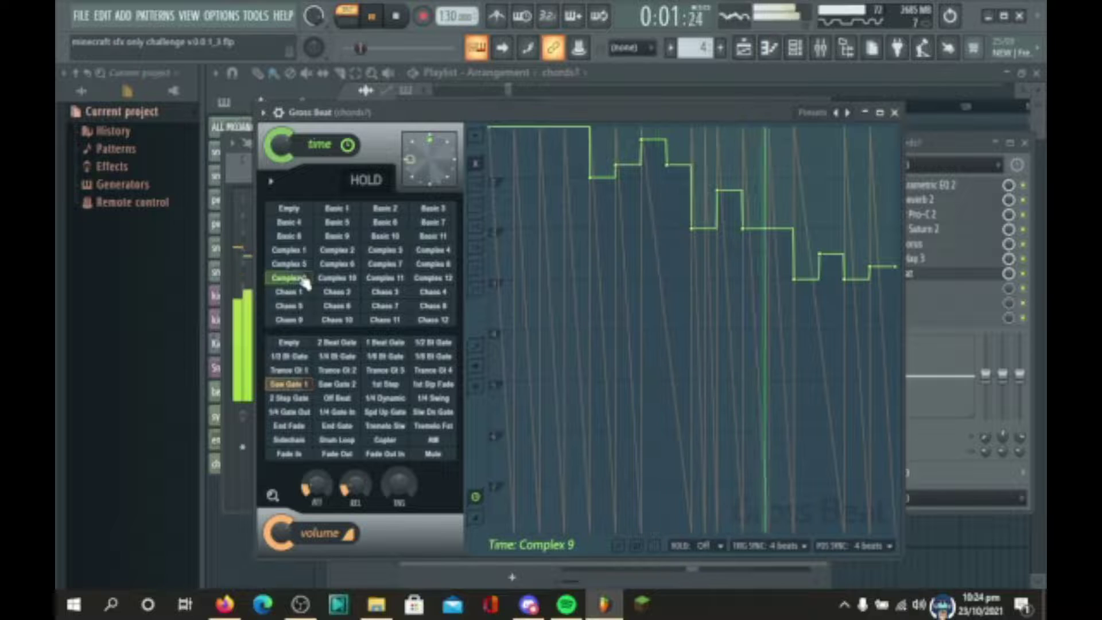
click(304, 293)
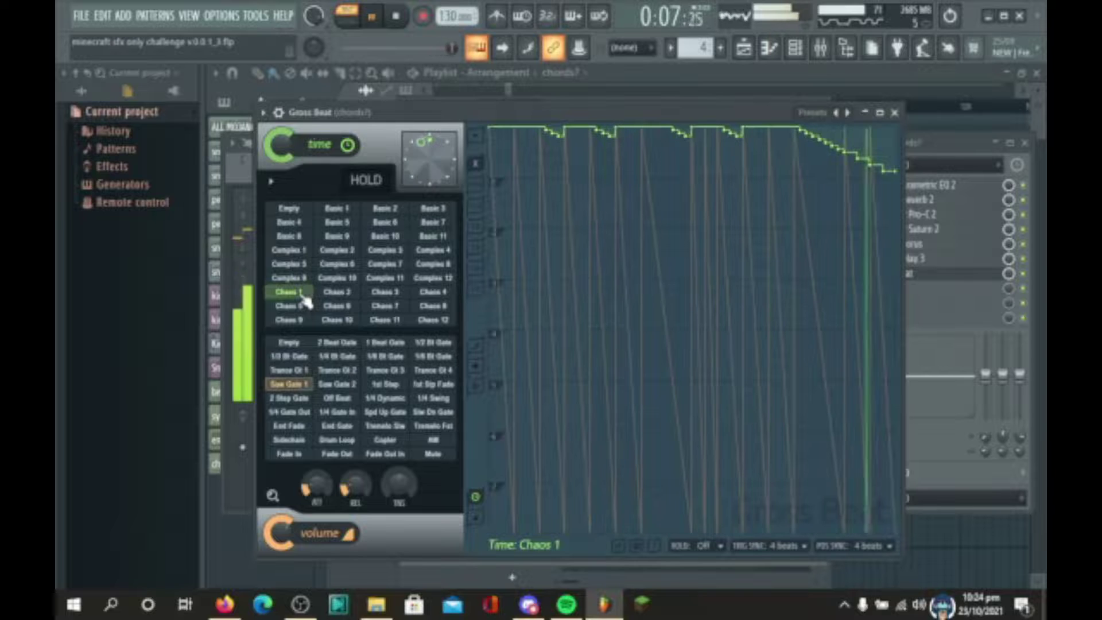
click(894, 112)
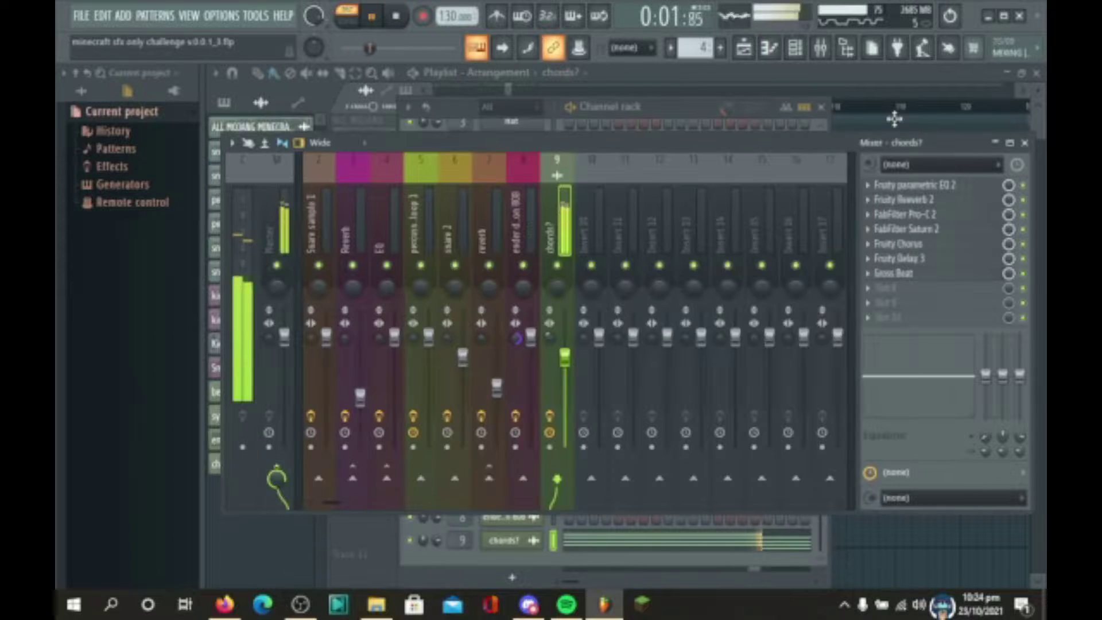
- Leave the eighth effect slot empty, and close the mixer and the chords? channel settings to reveal the channel rack
click(910, 295)
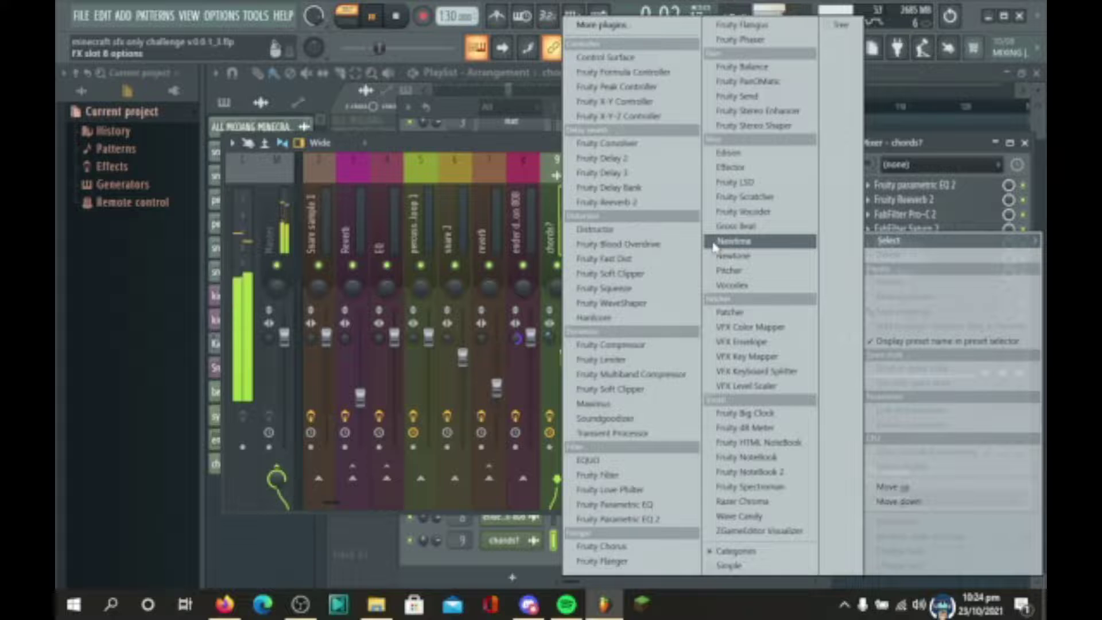
click(905, 151)
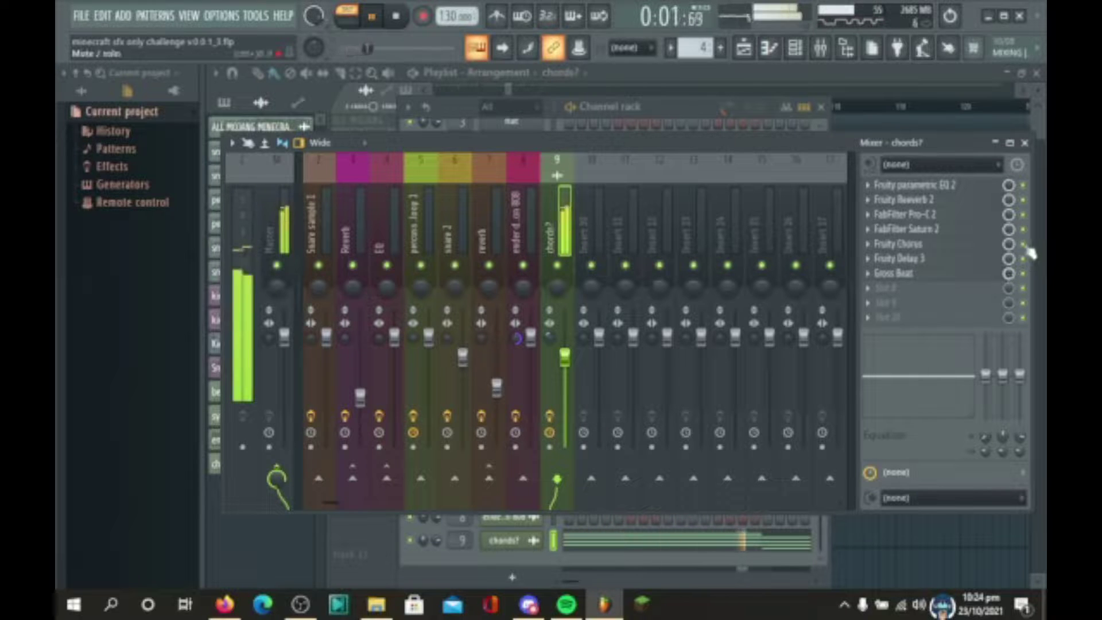
click(1024, 143)
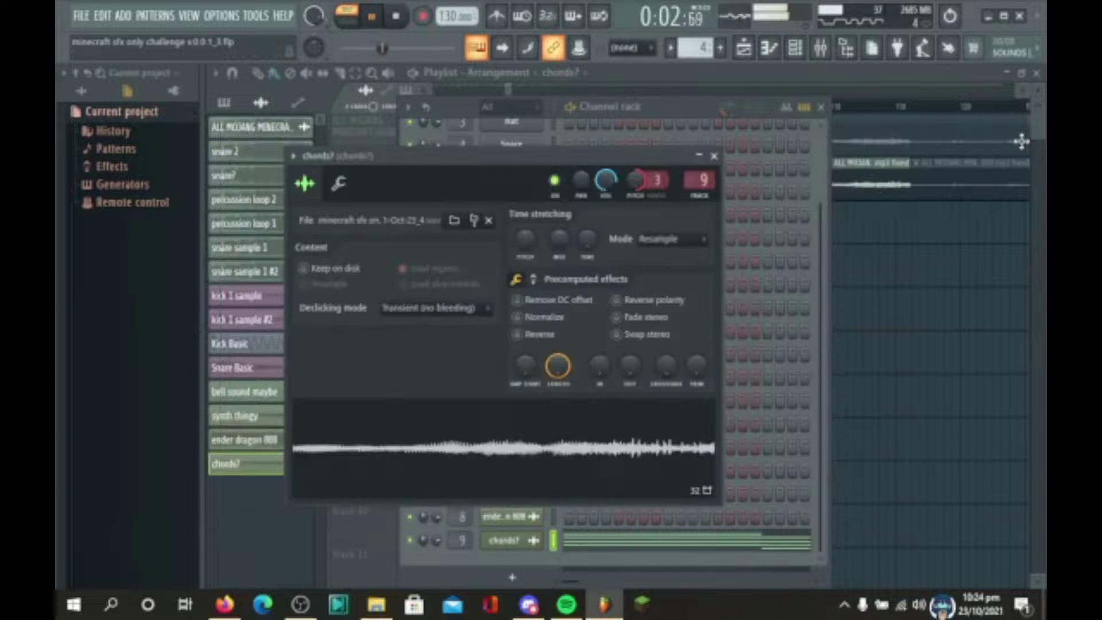
click(713, 156)
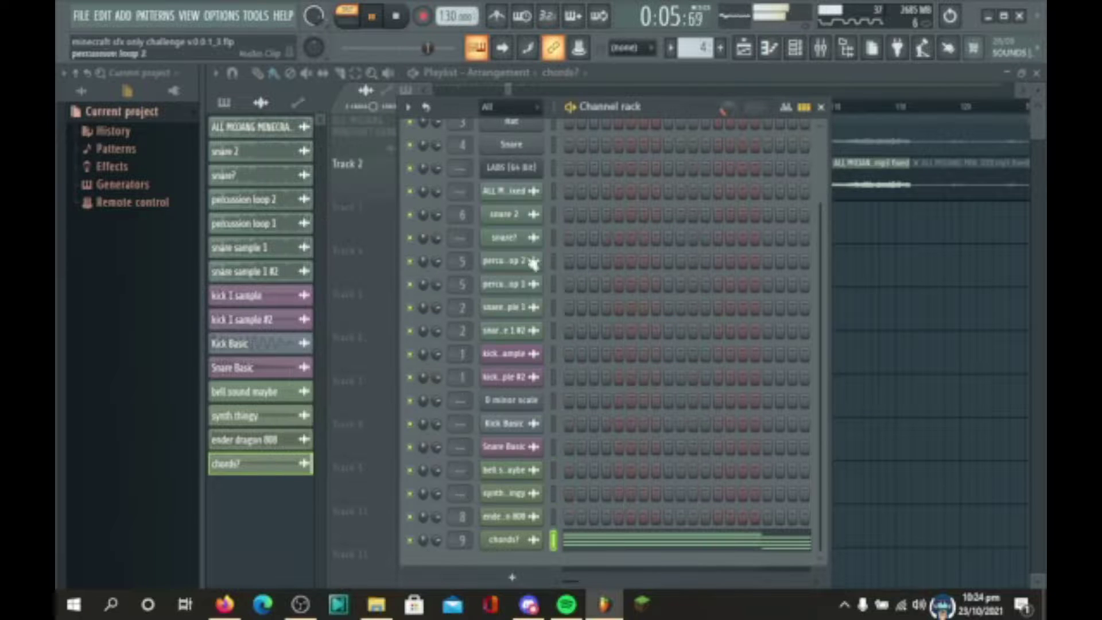
- Close the channel rack, stop playback and place the playhead at the start of the last sound in the Minecraft sound effects clip, near bar 855
click(821, 106)
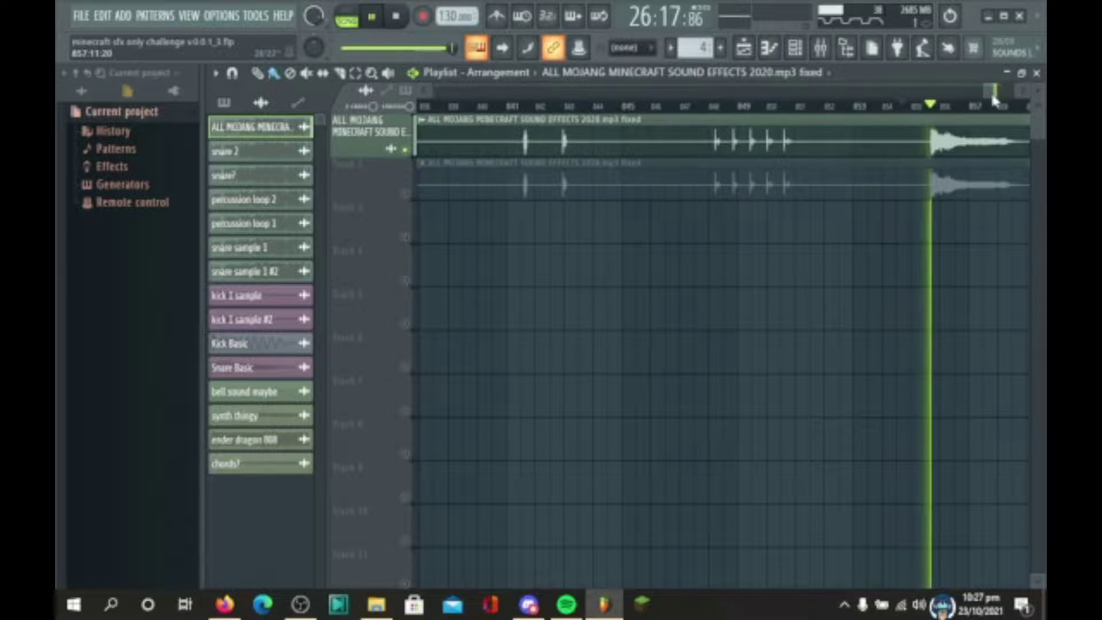
drag(994, 99, 999, 100)
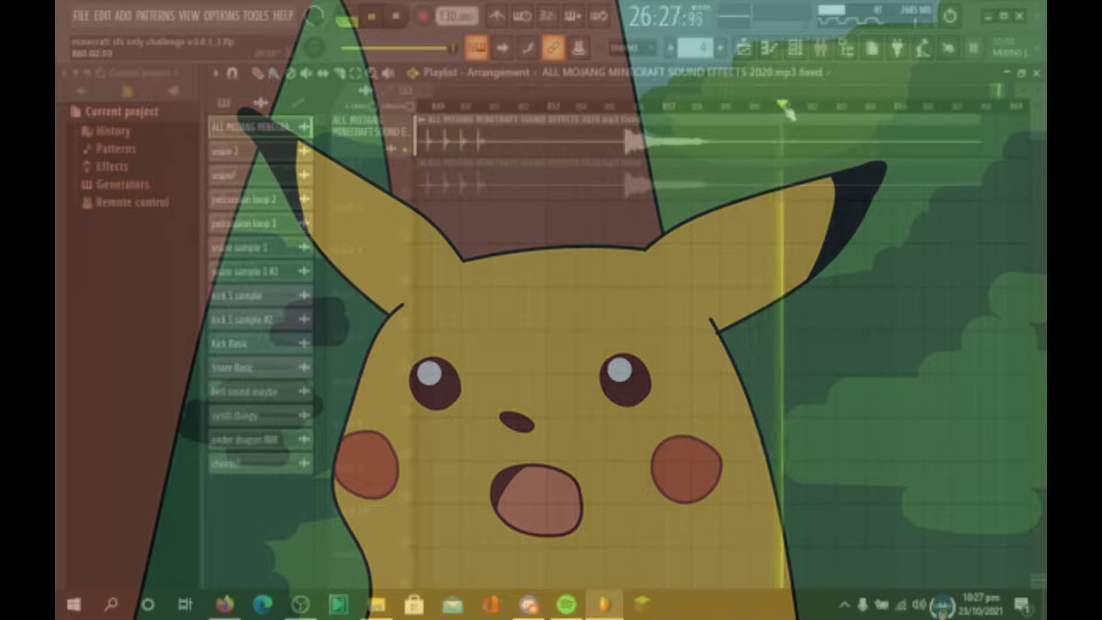
key(space)
click(627, 106)
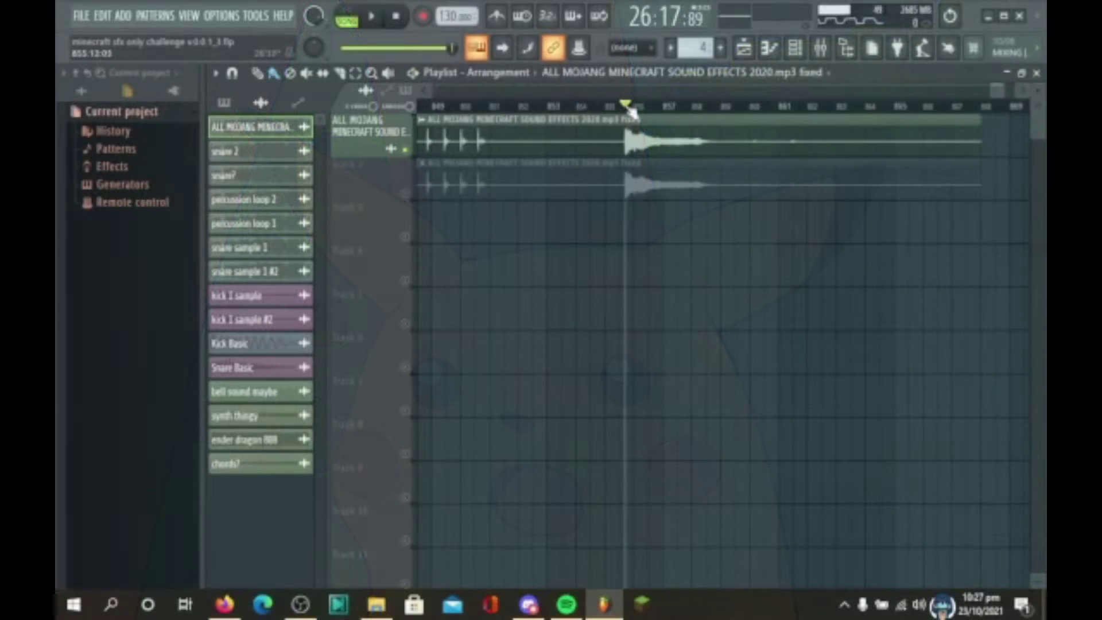
- Slice the last sound out of the Minecraft sound effects clip on Track 2 and move the piece to Track 5 near bar 852
drag(1000, 87, 995, 93)
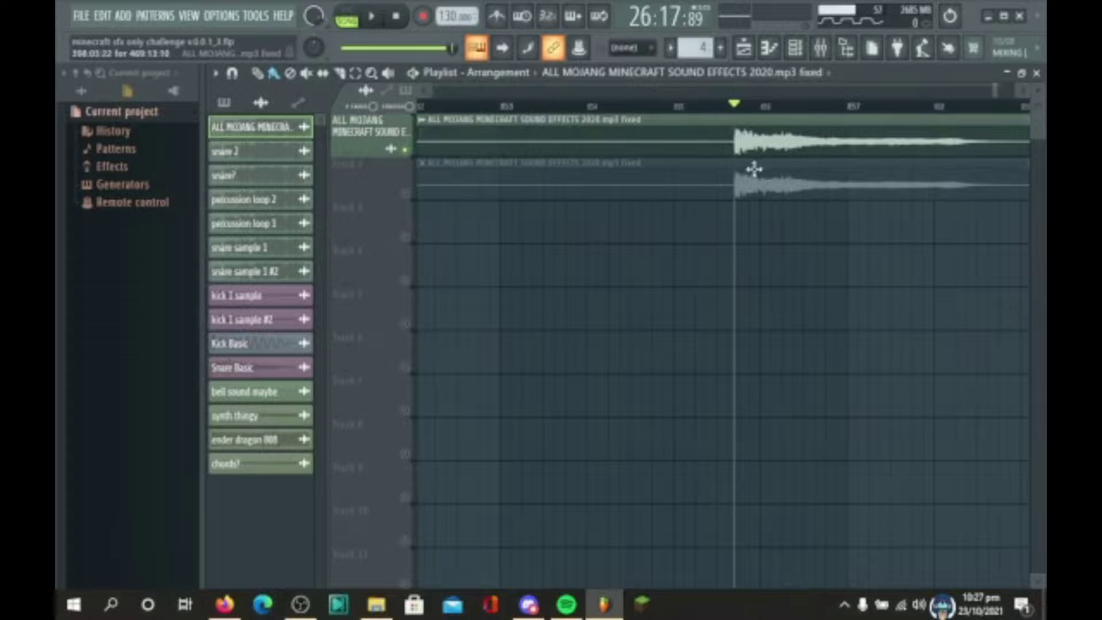
click(339, 74)
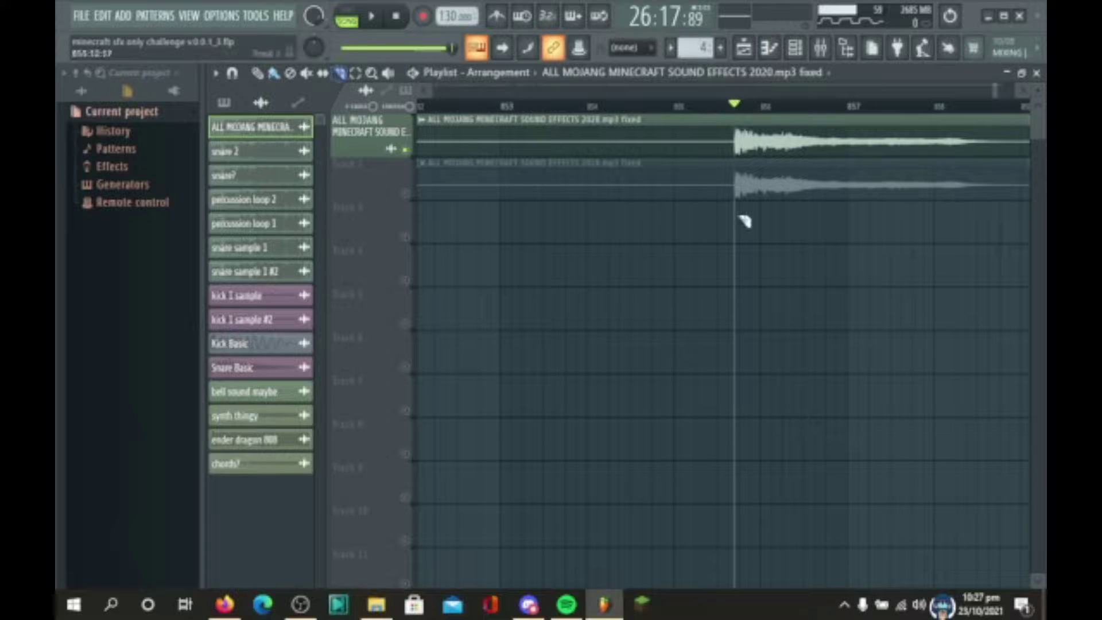
drag(732, 172, 733, 174)
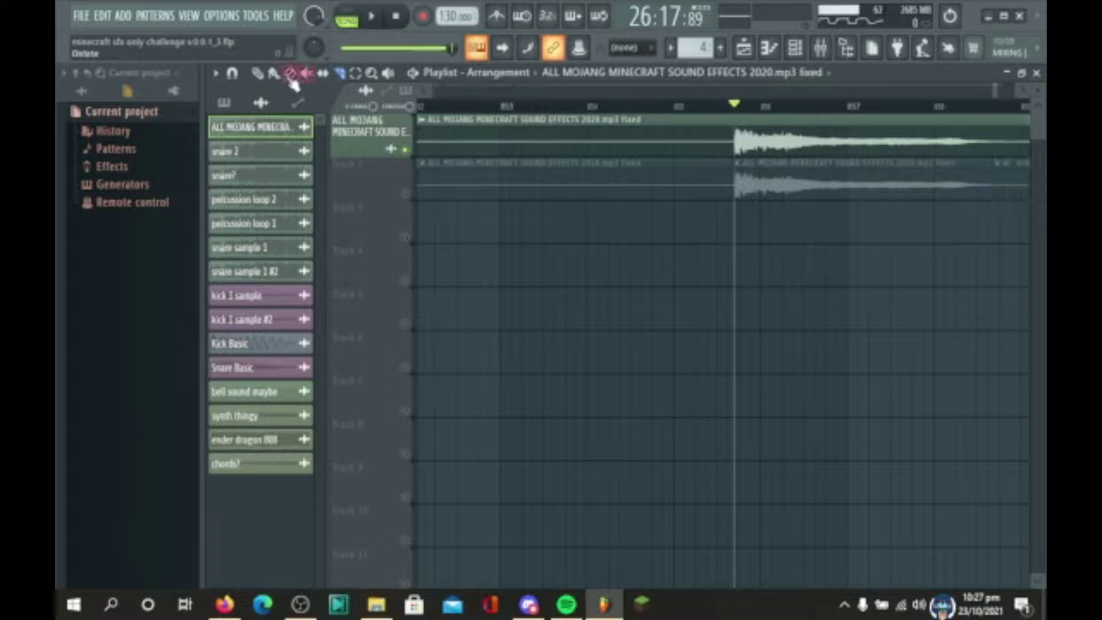
drag(764, 187, 424, 285)
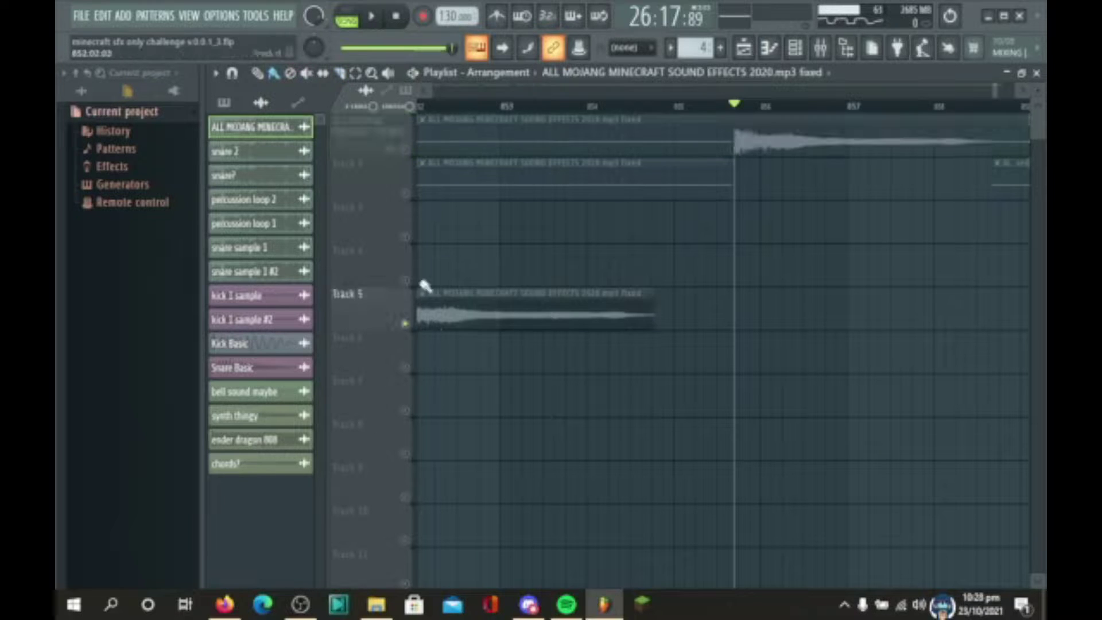
- Unmute the sliced clip on Track 5 and audition it from its start
drag(483, 102, 596, 97)
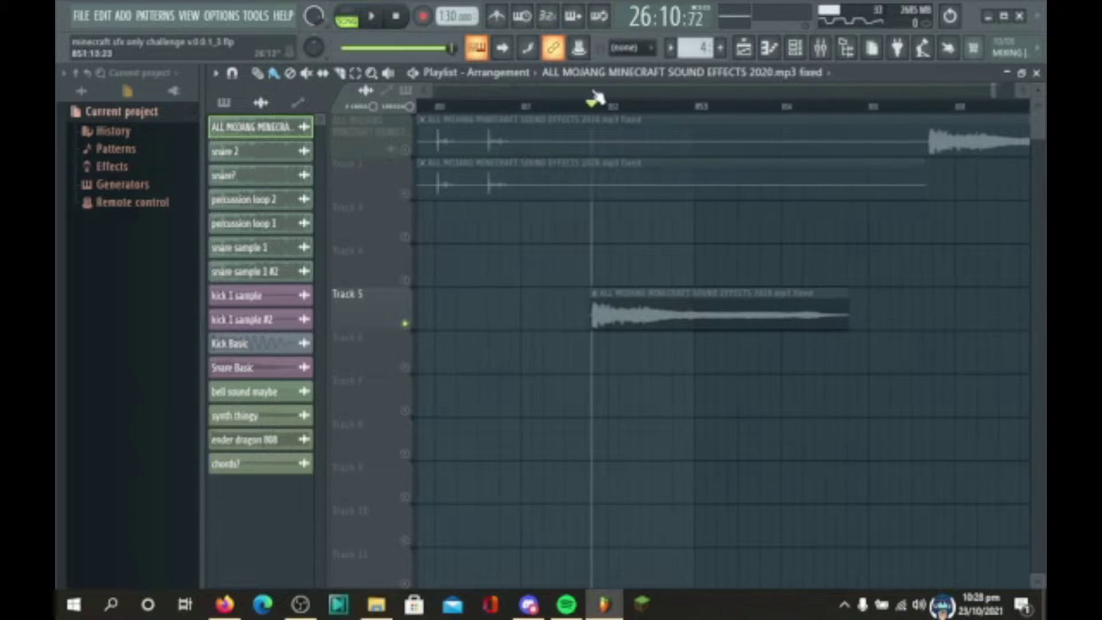
key(space)
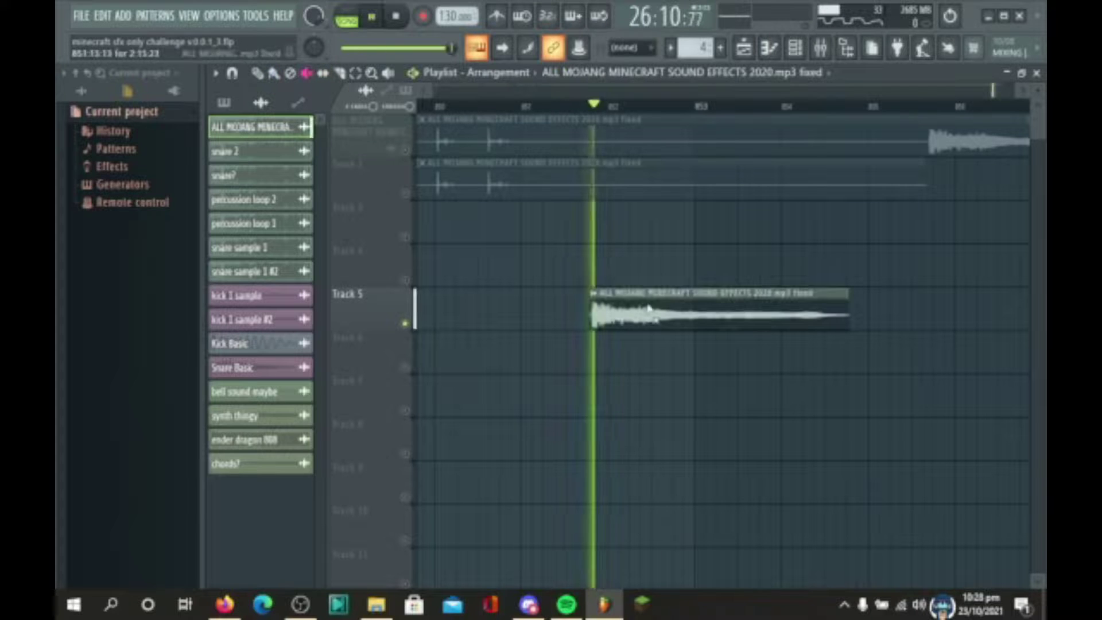
key(space)
key(space)
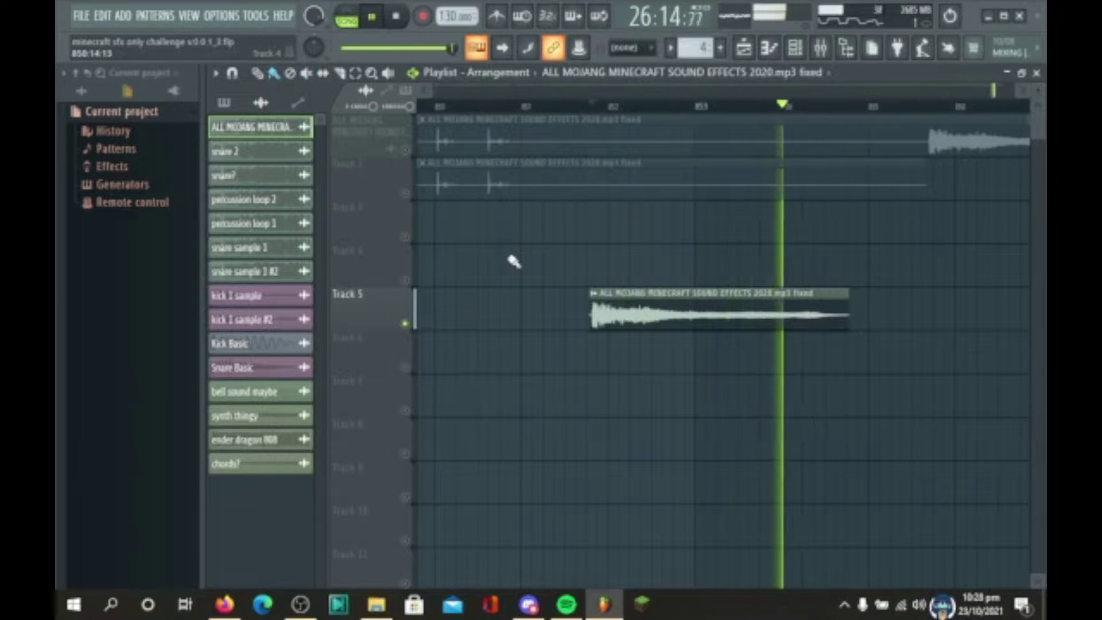
key(space)
key(space)
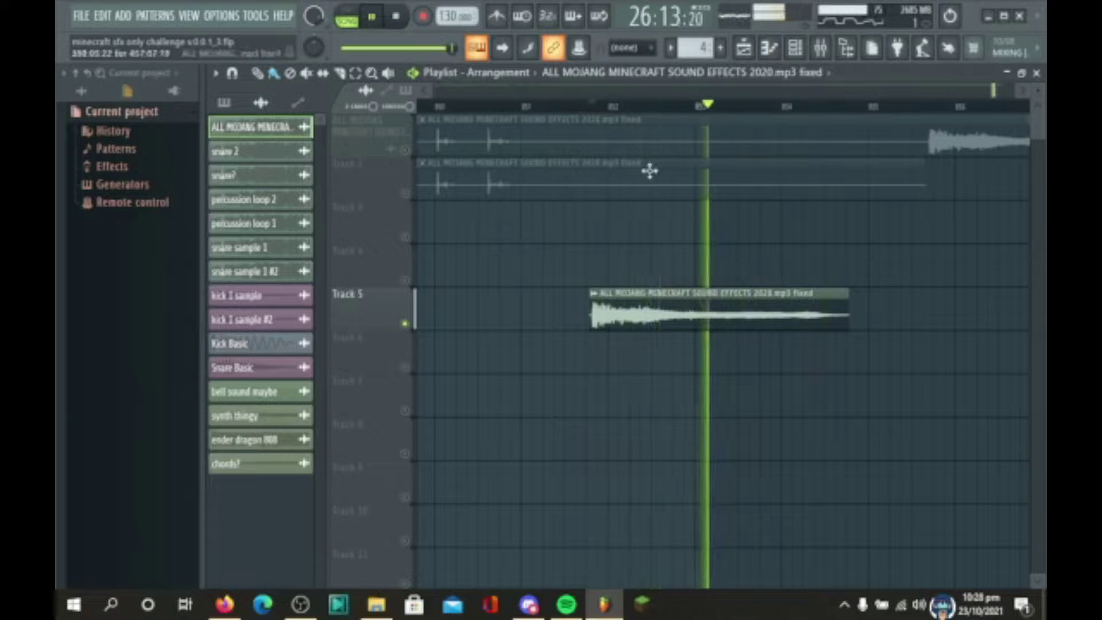
key(space)
- Replay the Track 5 clip from several start points between 852:08 and 852:11 to find a usable tone
click(650, 108)
key(space)
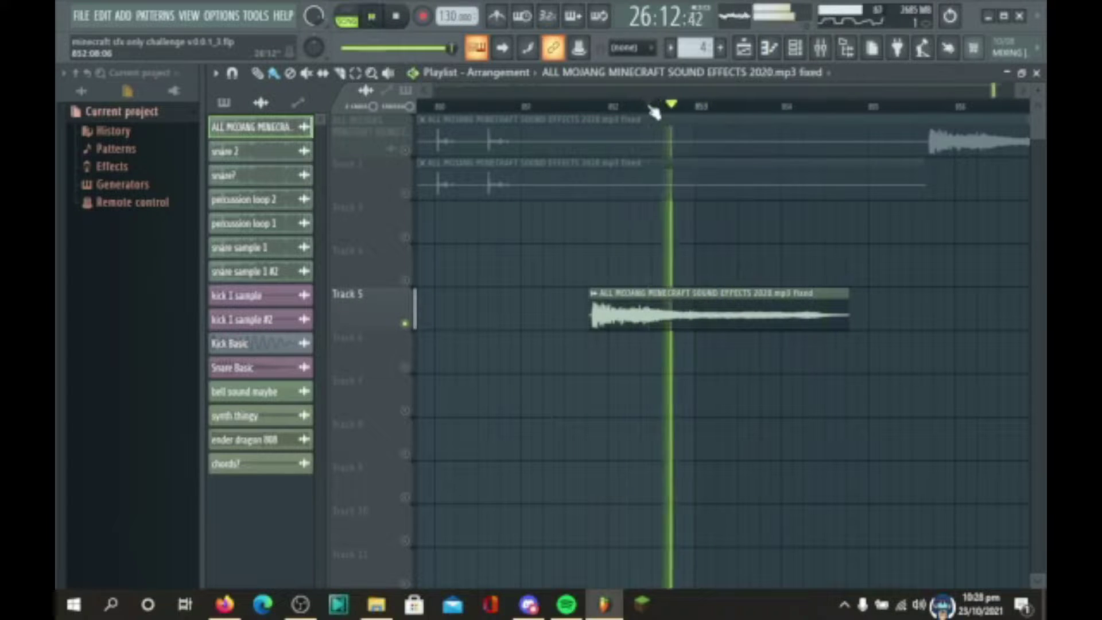
key(space)
key(space)
key(space)
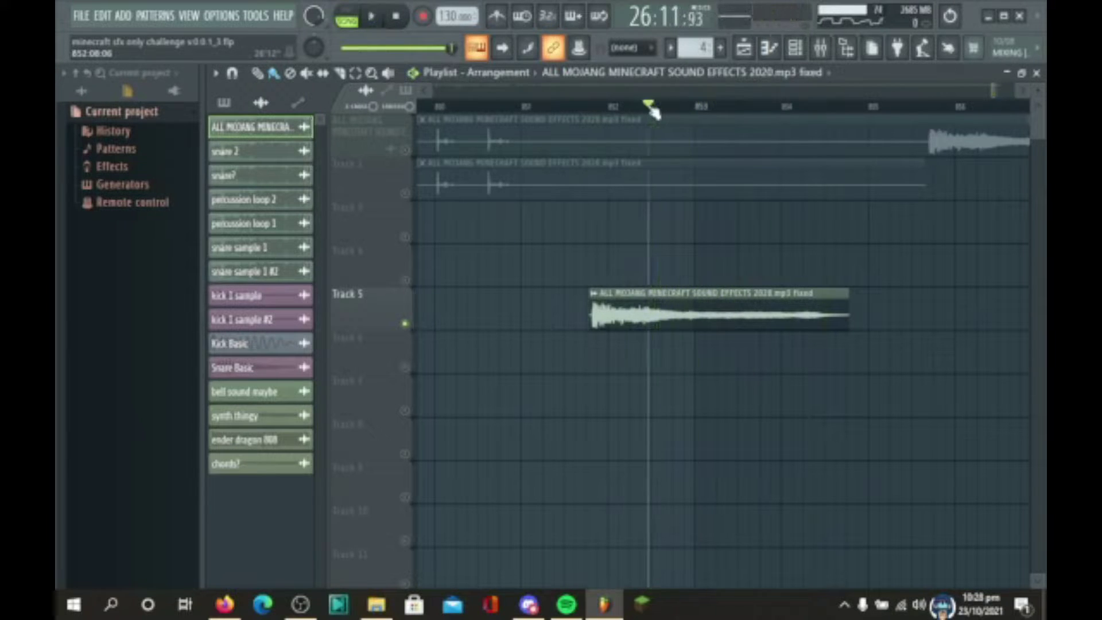
key(space)
key(space)
key(space)
key(space)
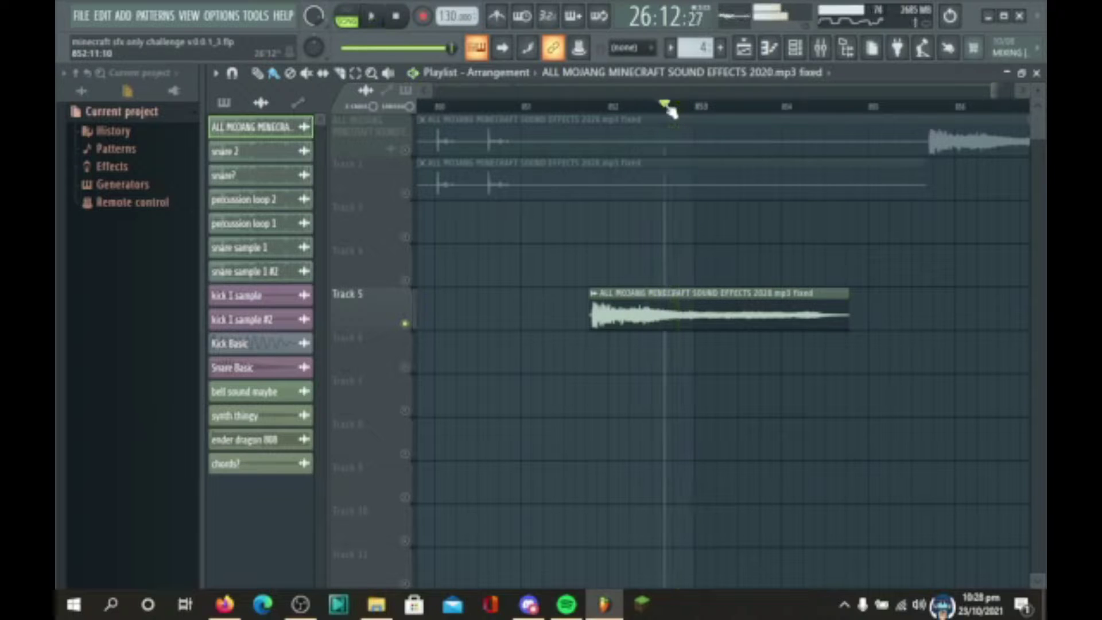
key(space)
key(space)
click(666, 106)
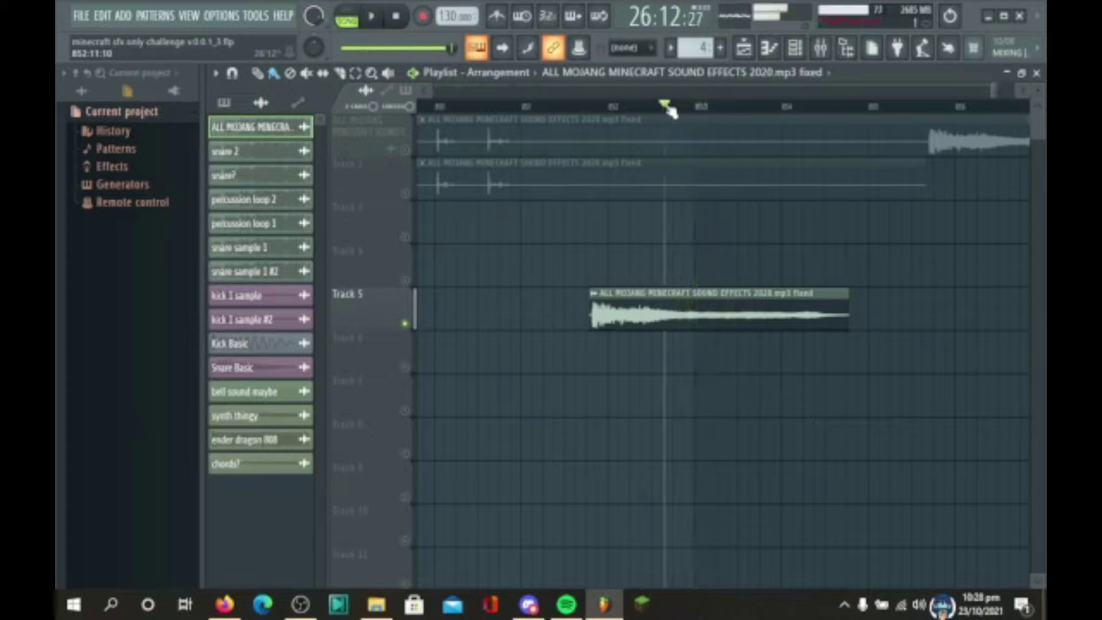
- Loop the short section from 852:11:10 to just before bar 853, audition it and slice the Track 5 clip there
drag(665, 107, 709, 109)
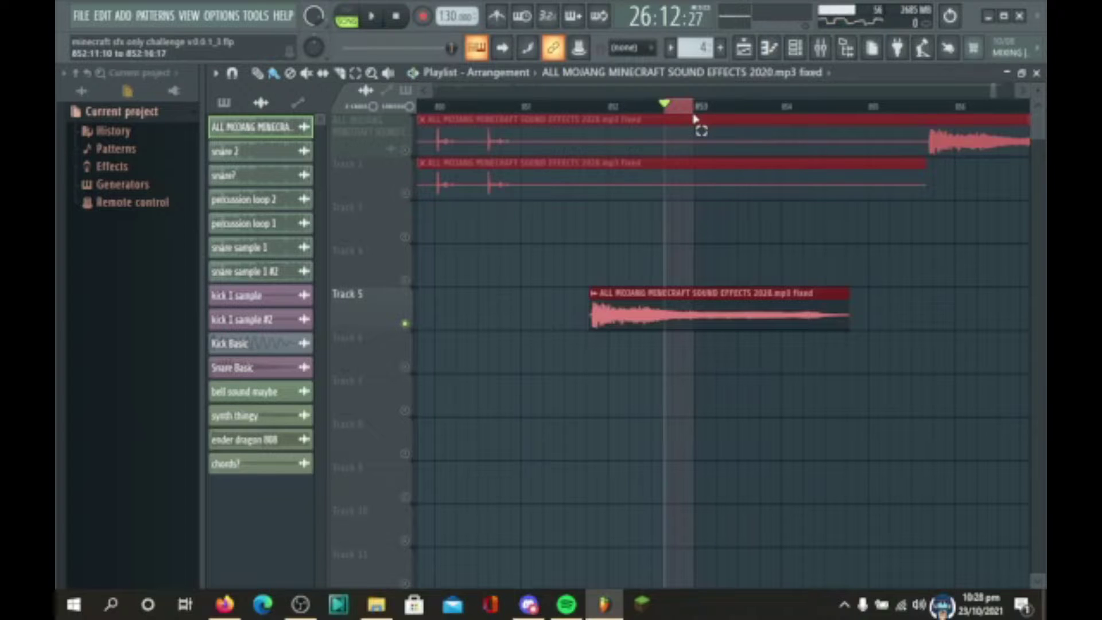
key(space)
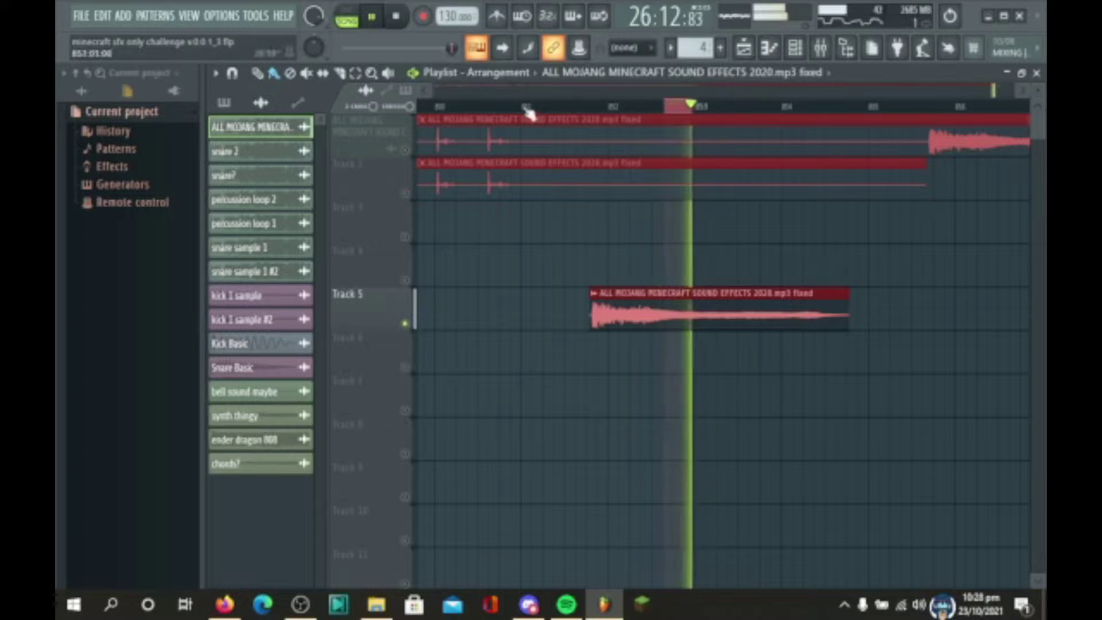
key(space)
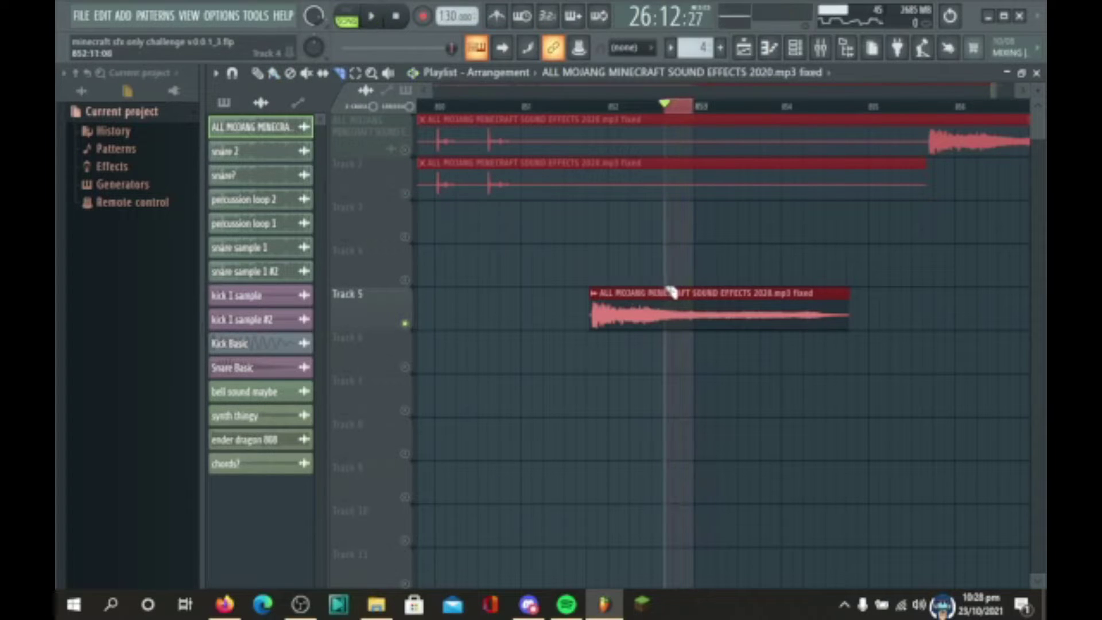
drag(681, 348, 683, 349)
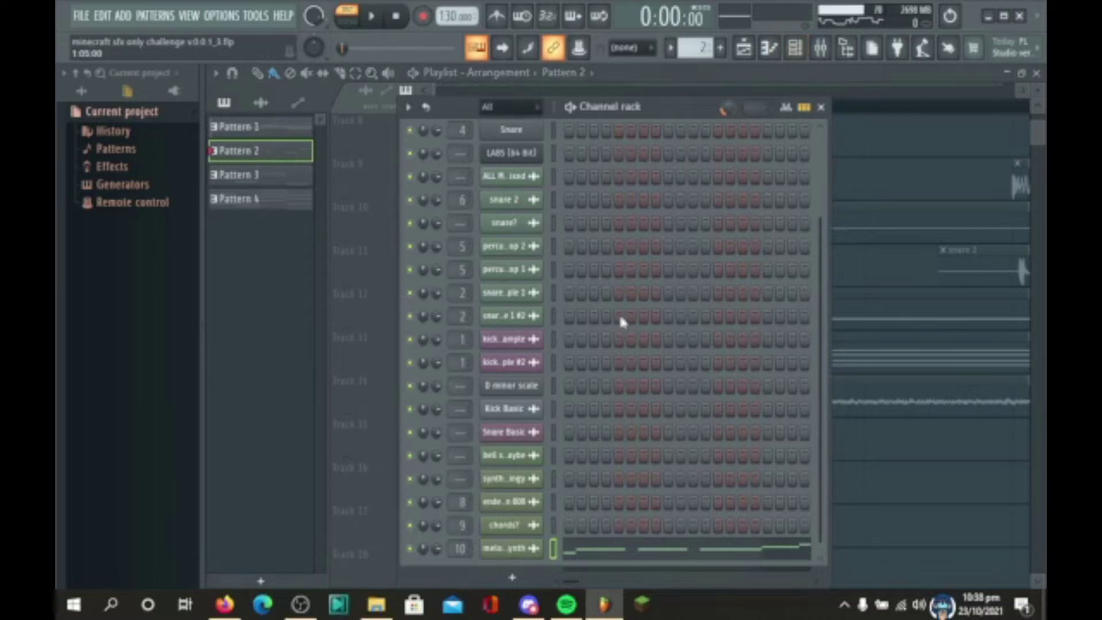
- Paste the melody notes into the synth thingy channel of Pattern 2, route it to mixer track 10, audition it solo and check its piano roll
click(554, 478)
key(ctrl+v)
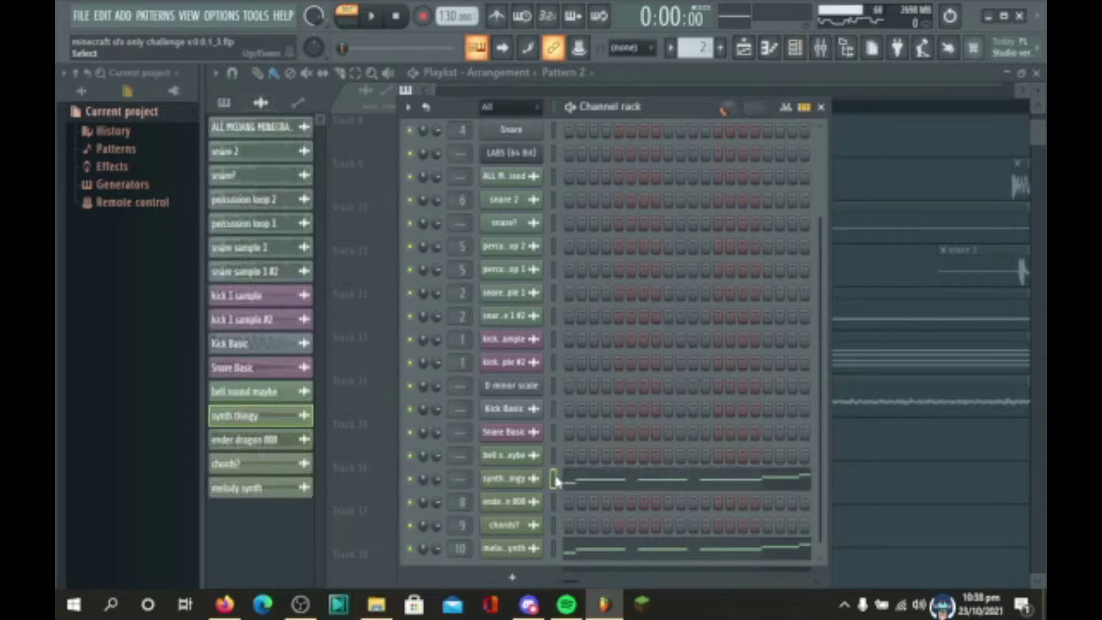
key(space)
right_click(410, 479)
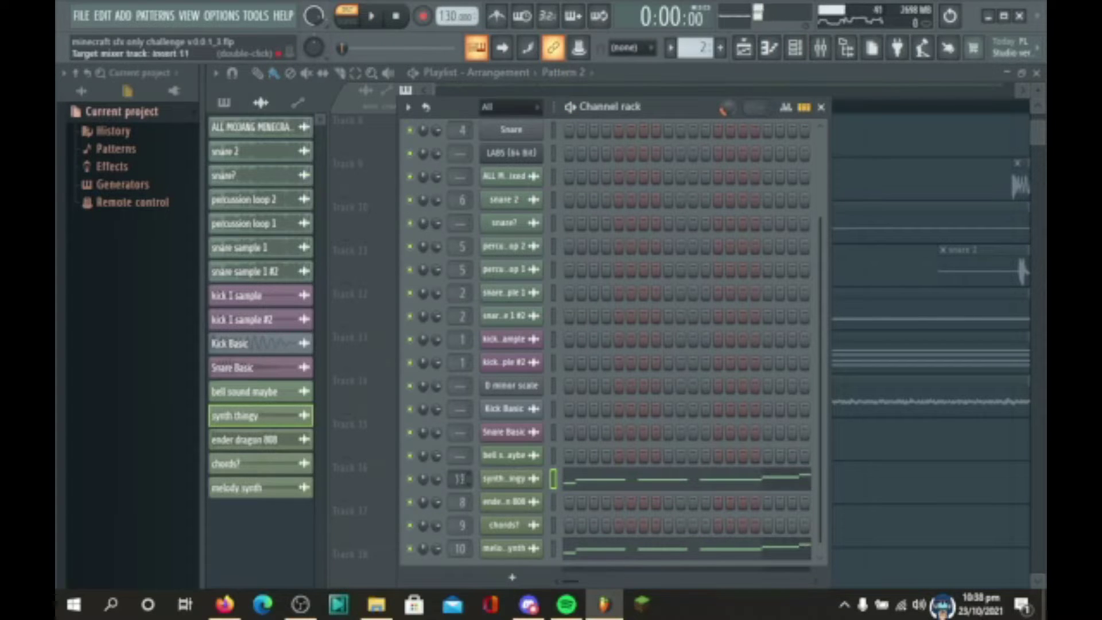
right_click(417, 482)
key(space)
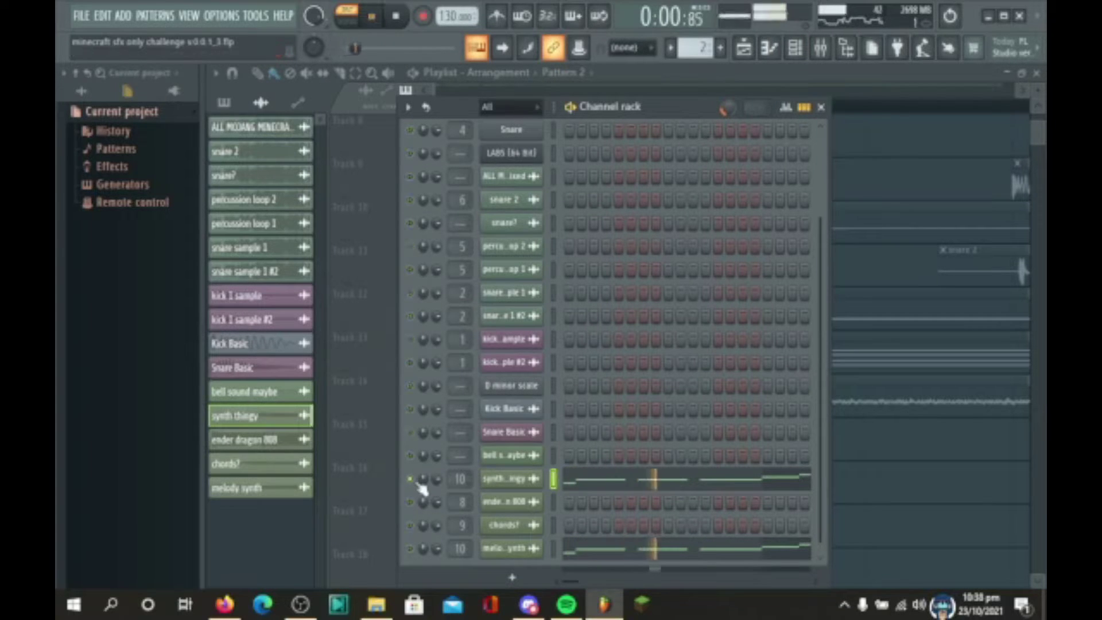
click(743, 484)
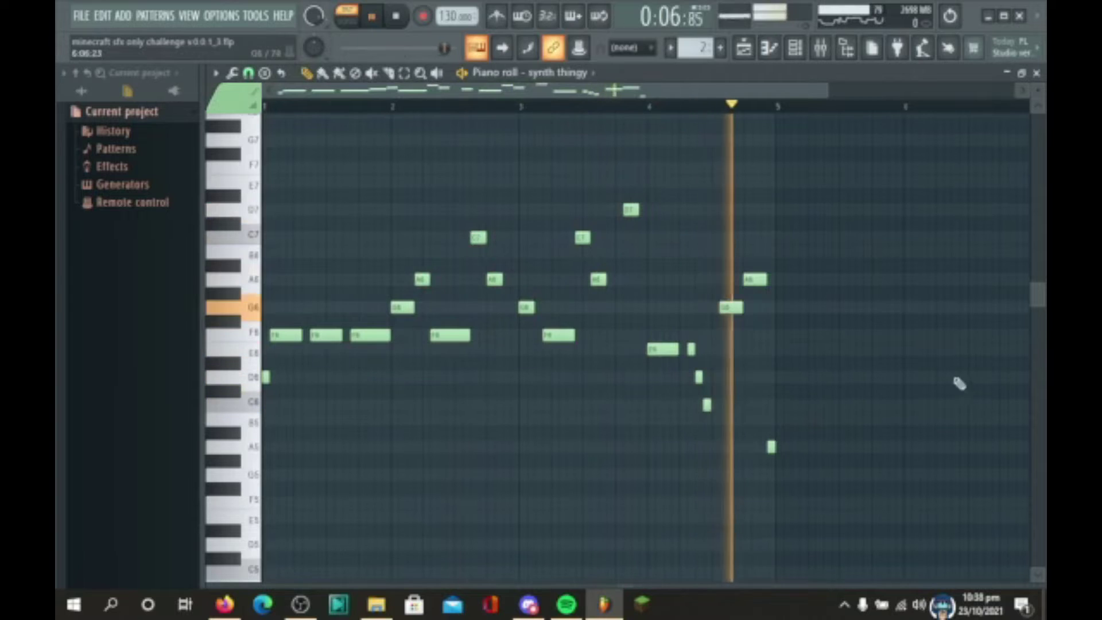
click(1036, 72)
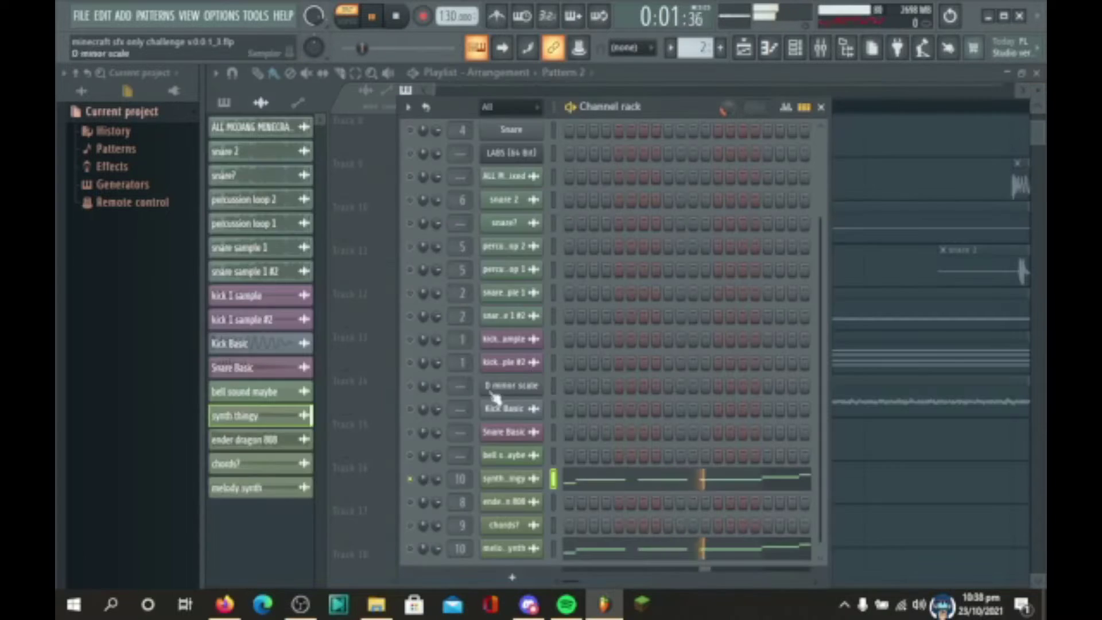
- Paste the melody into the bell sound maybe channel, route it to mixer track 10 and unmute all channels to hear the layers together
click(547, 456)
key(ctrl+v)
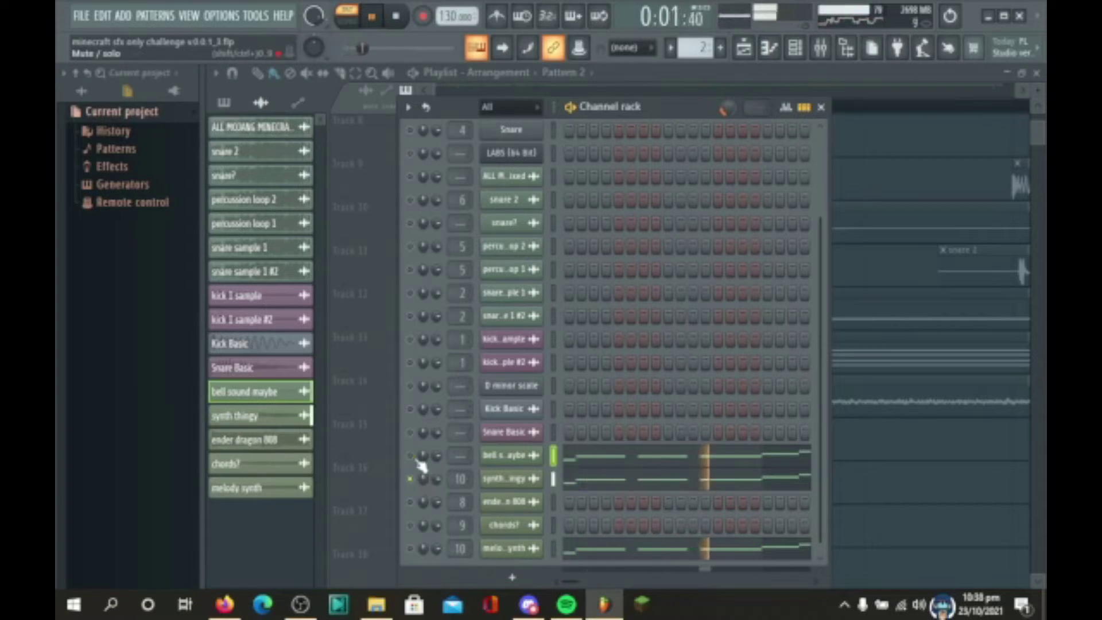
scroll(462, 455, up, 6)
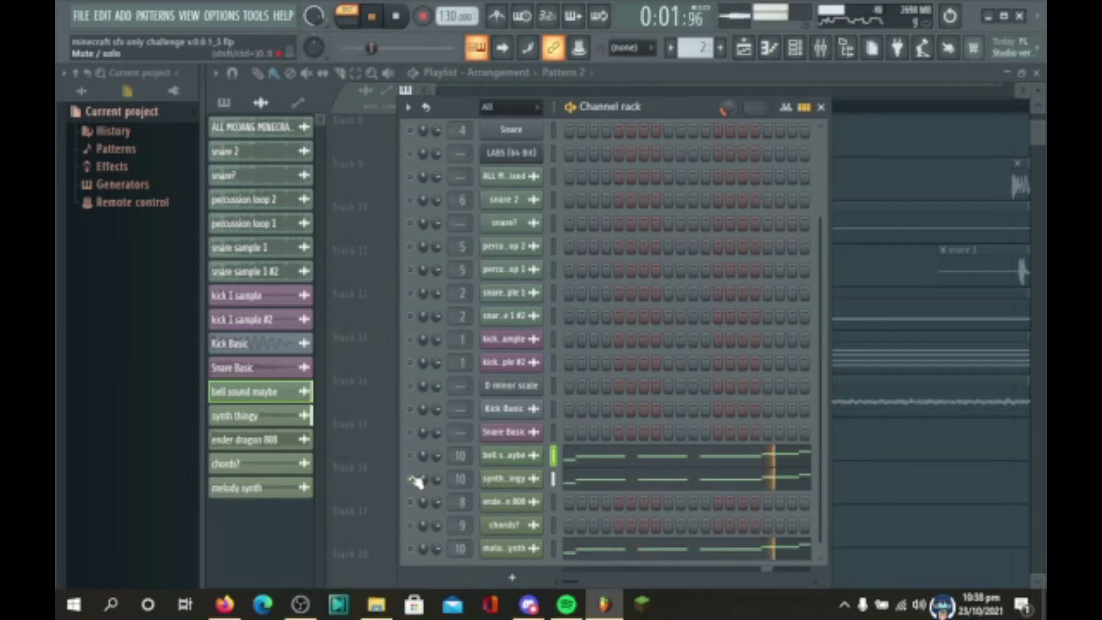
click(411, 478)
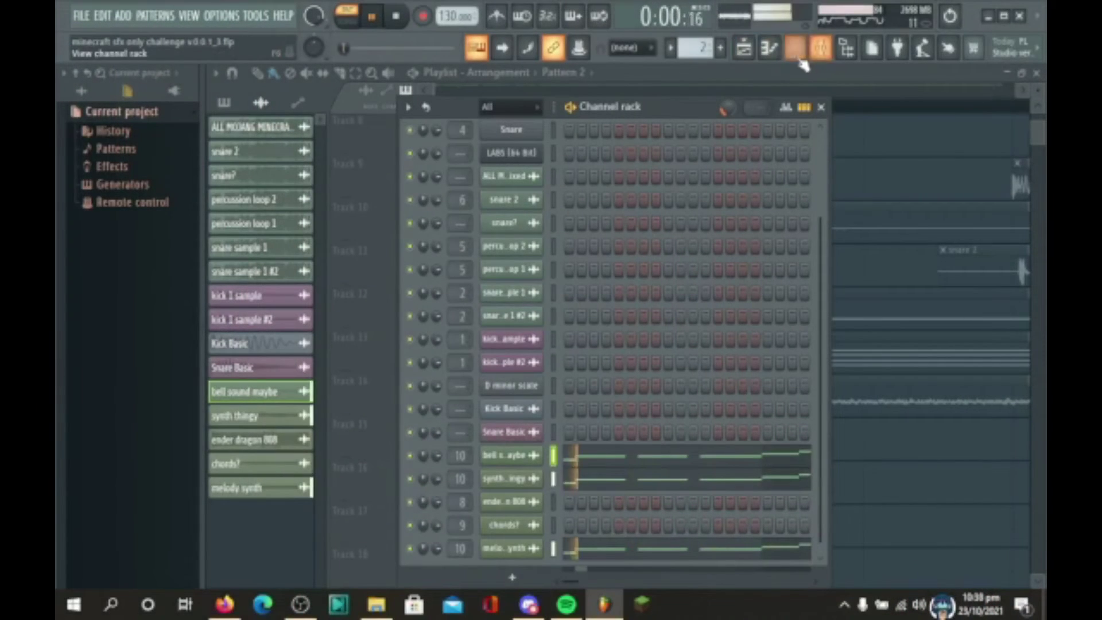
- Check the melody synth track's effects in the mixer, and close the mixer and the channel rack
click(820, 57)
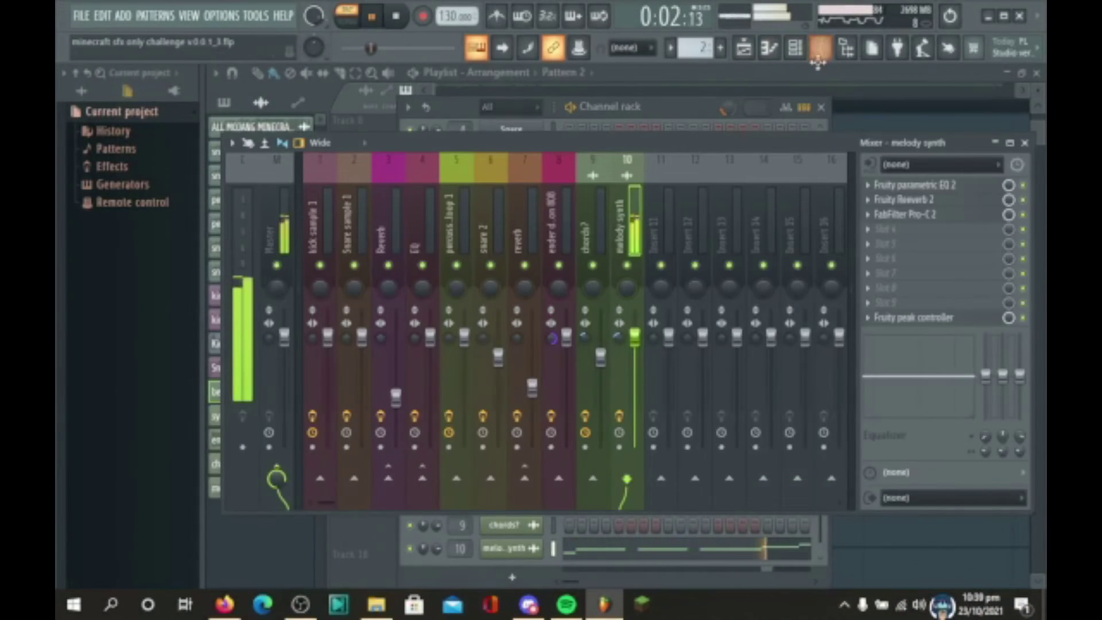
click(820, 57)
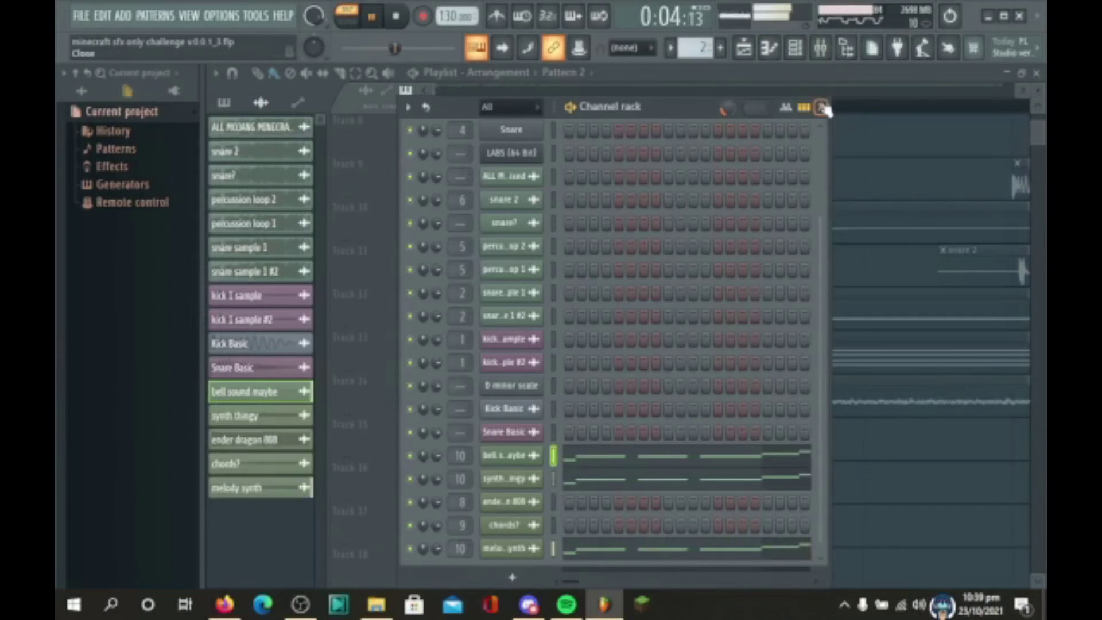
click(821, 108)
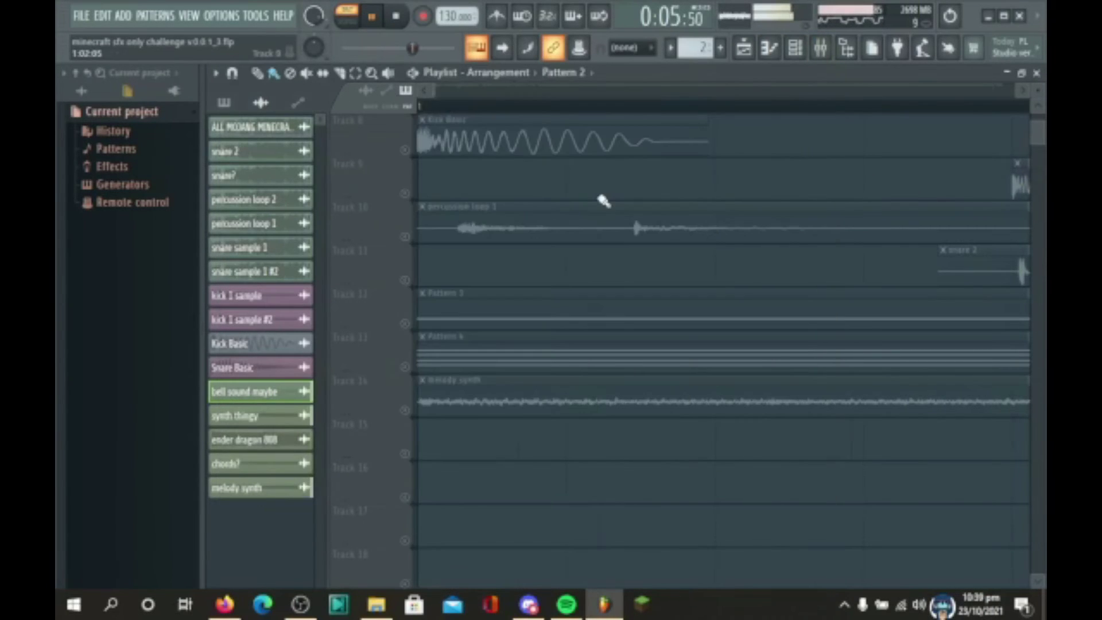
- Replace the melody synth audio clip on Track 14 of the playlist with Pattern 2
click(227, 103)
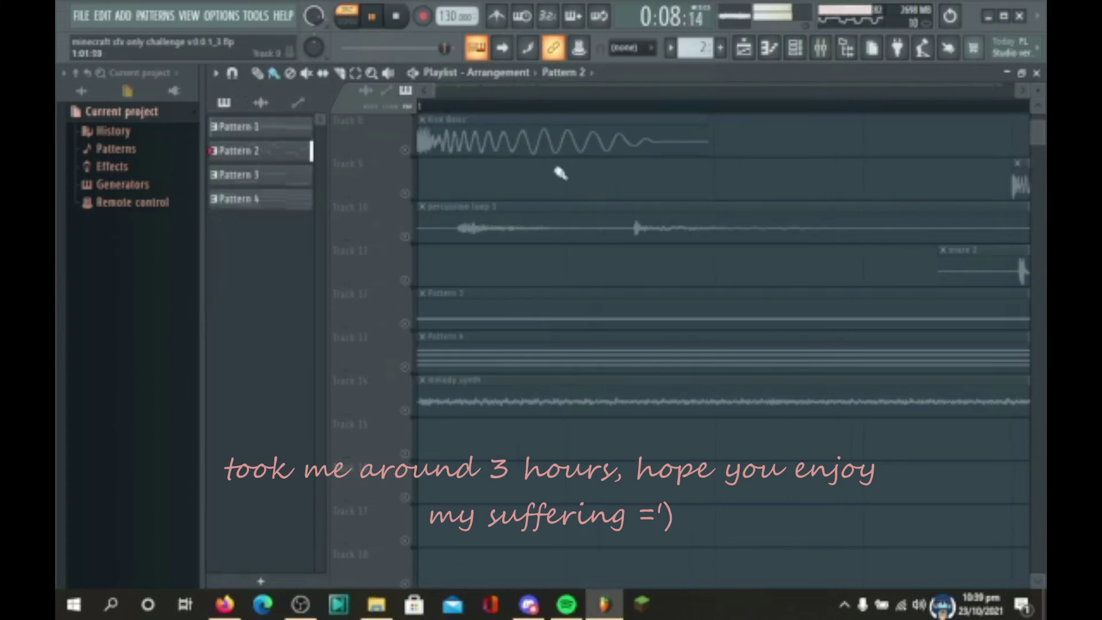
click(479, 421)
drag(475, 430, 454, 382)
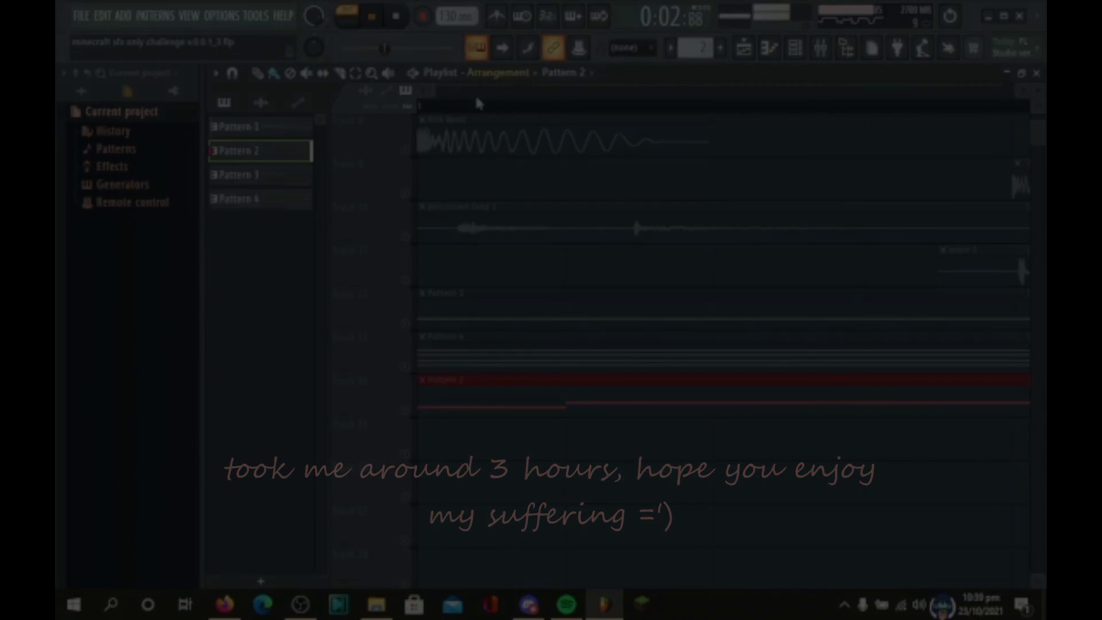